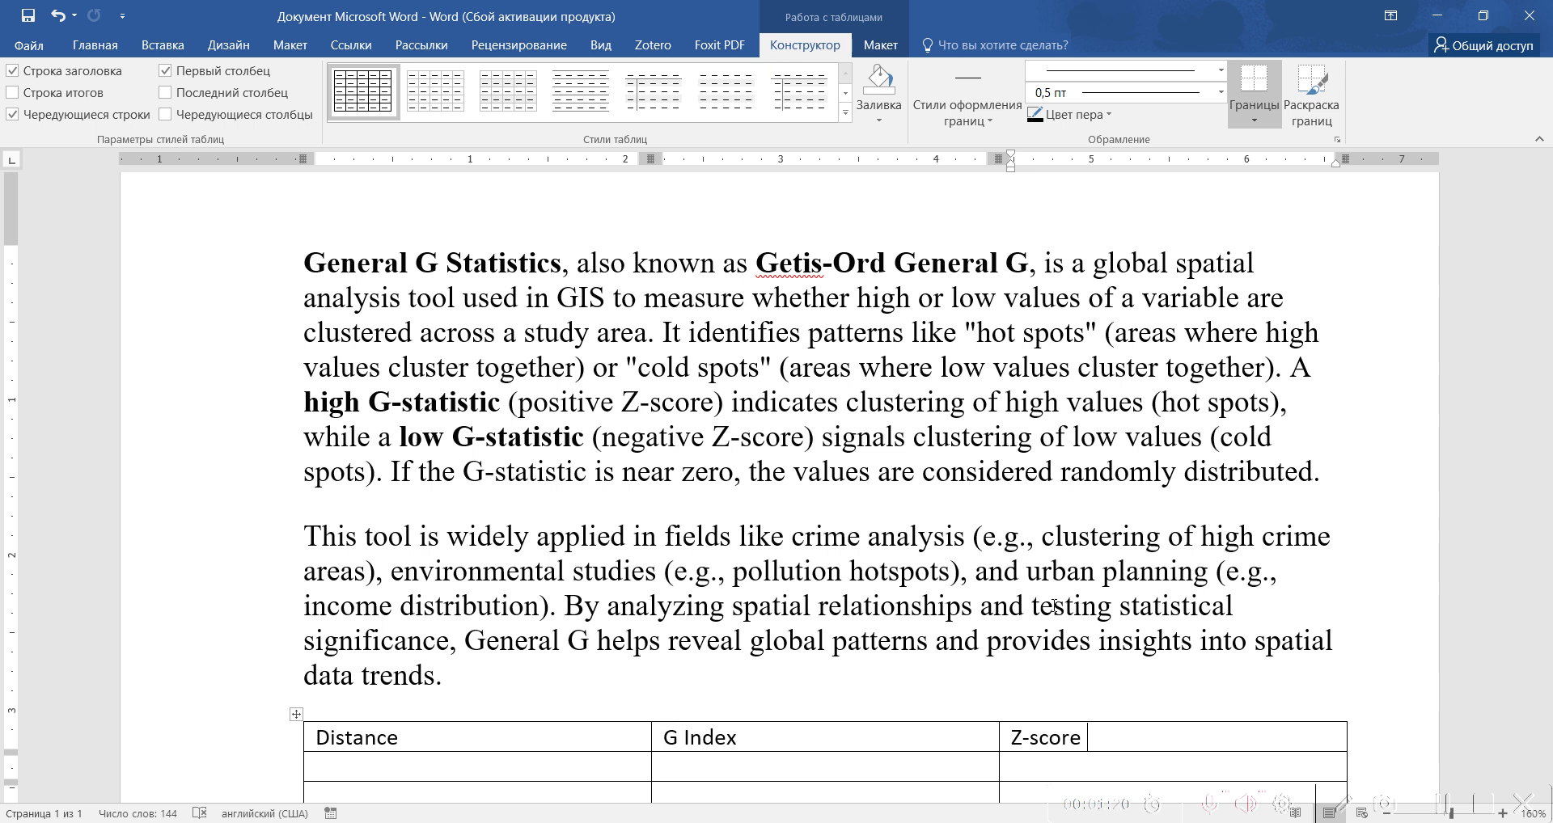
# - Check the results table in the Word notes, switch to ArcMap and examine the service call, active station and alarm territory layers
pyautogui.scroll(-3, 814, 529)
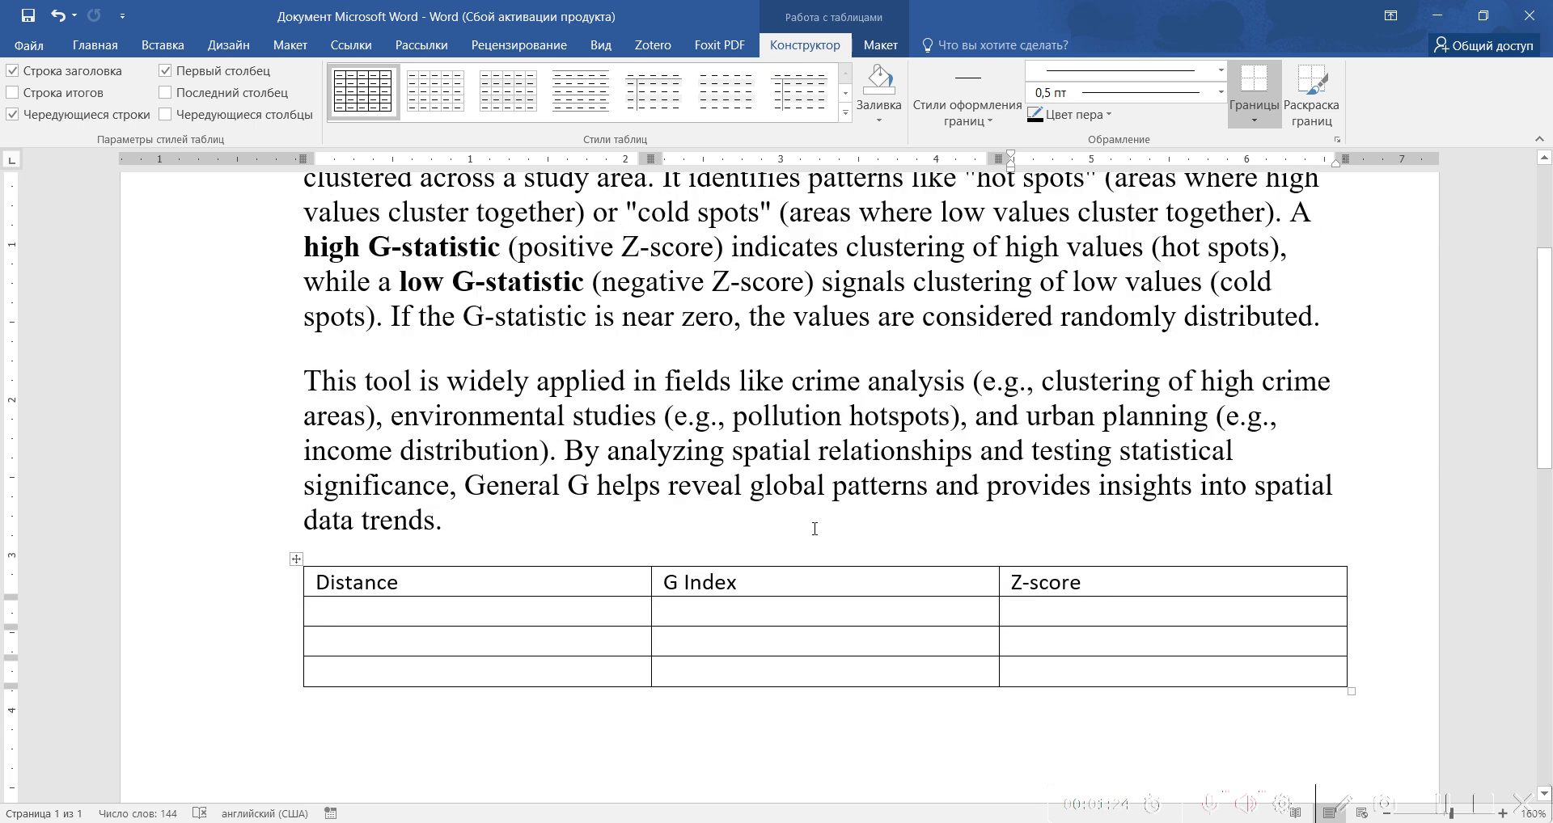
pyautogui.click(1165, 821)
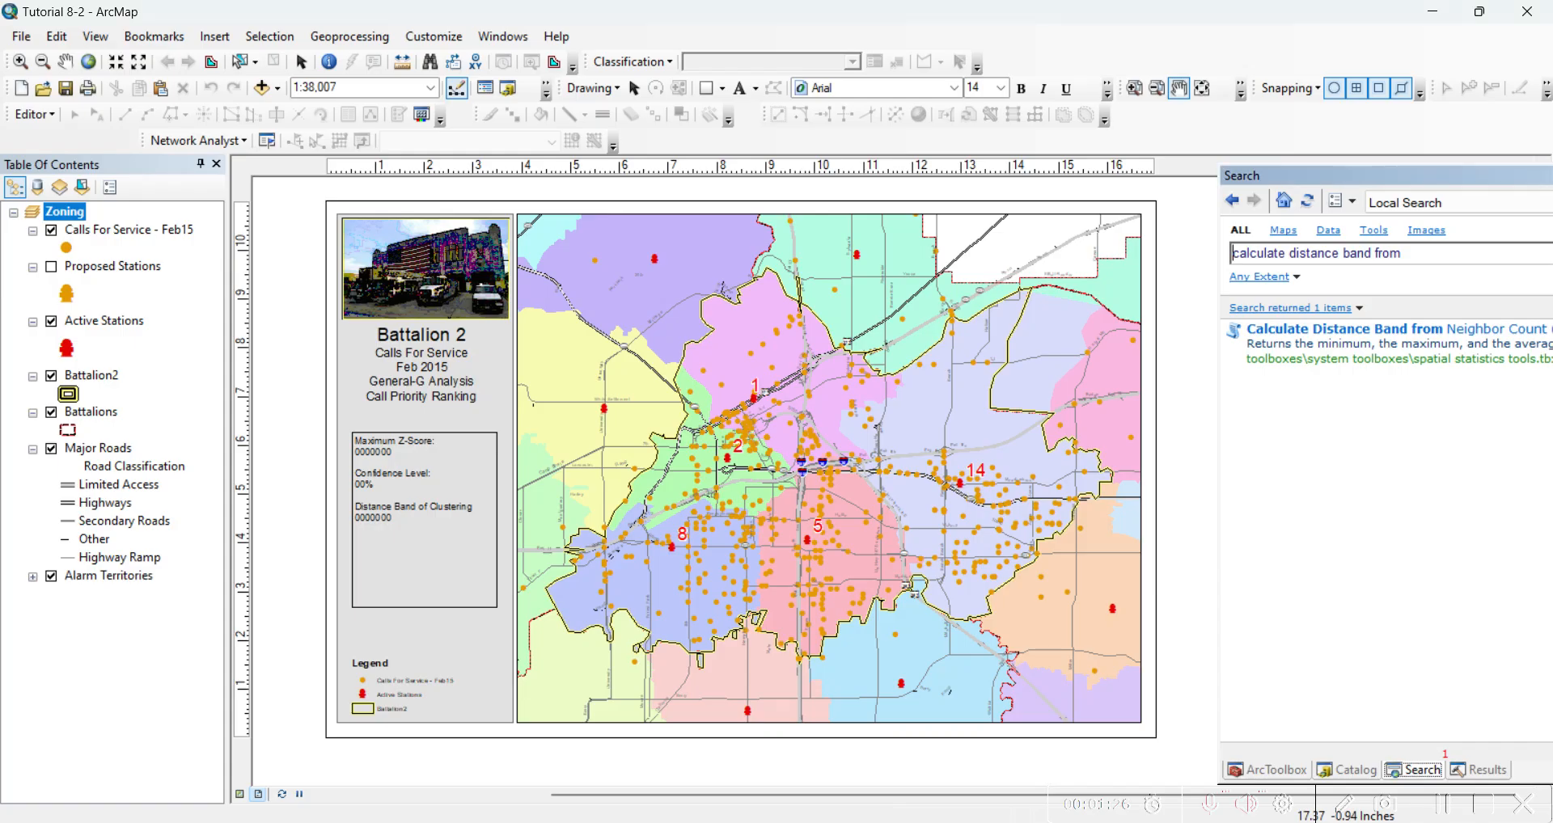
pyautogui.moveTo(996, 483); pyautogui.dragTo(979, 495)
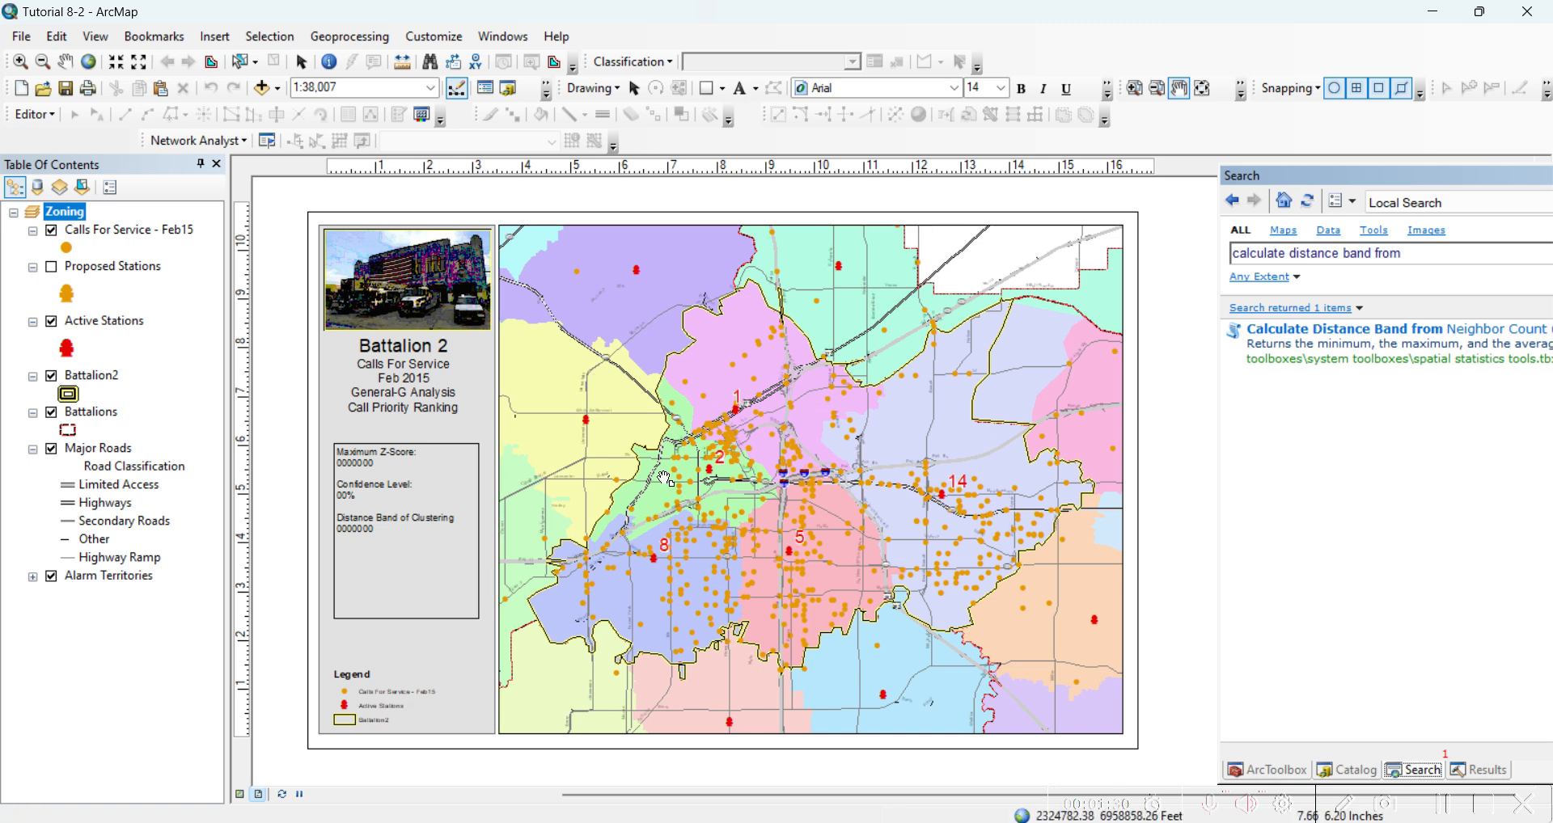
pyautogui.click(166, 233)
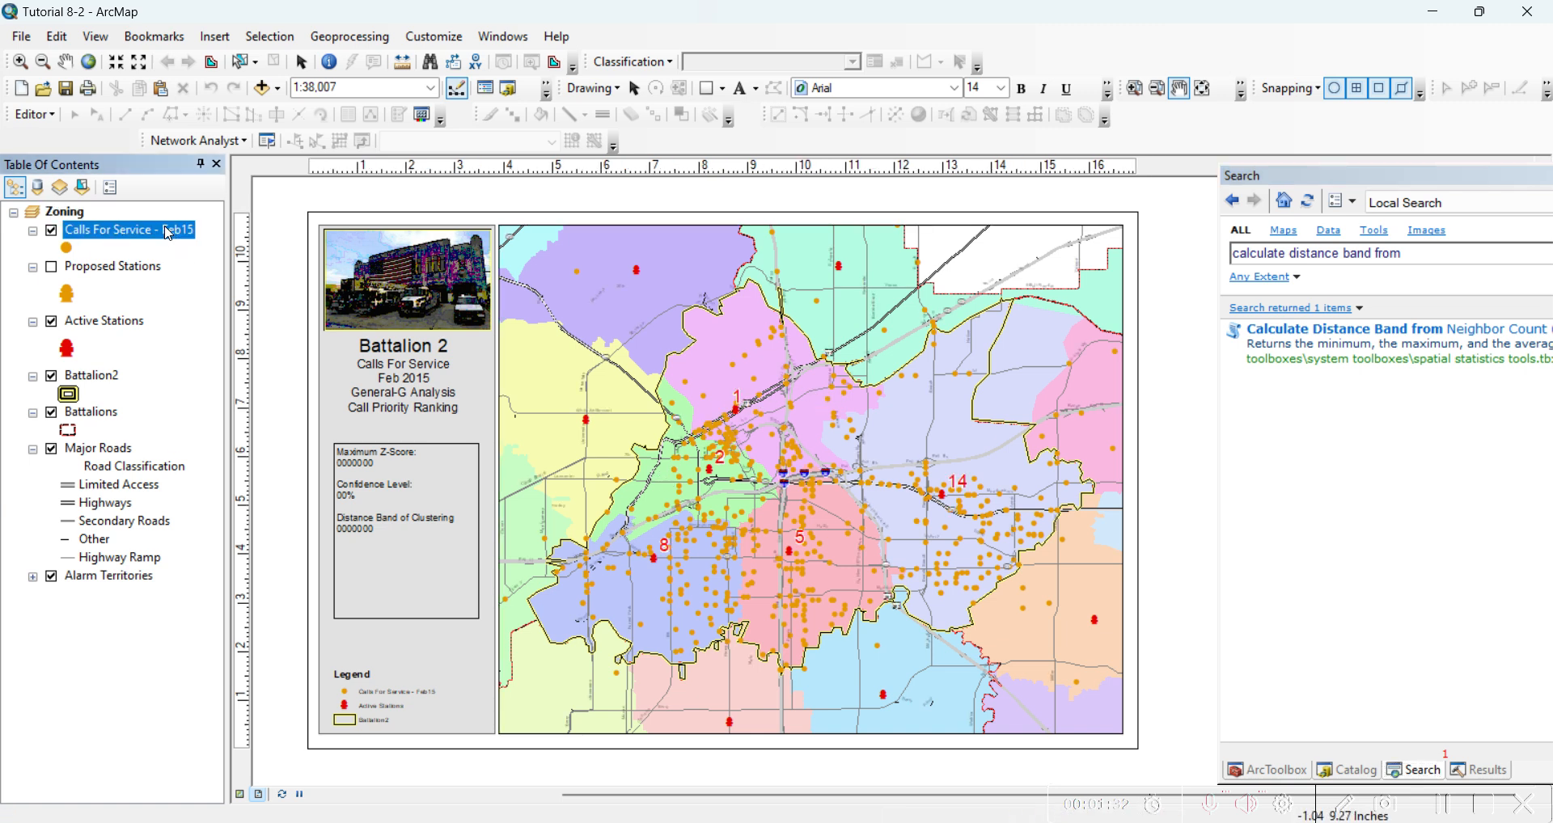
pyautogui.click(112, 327)
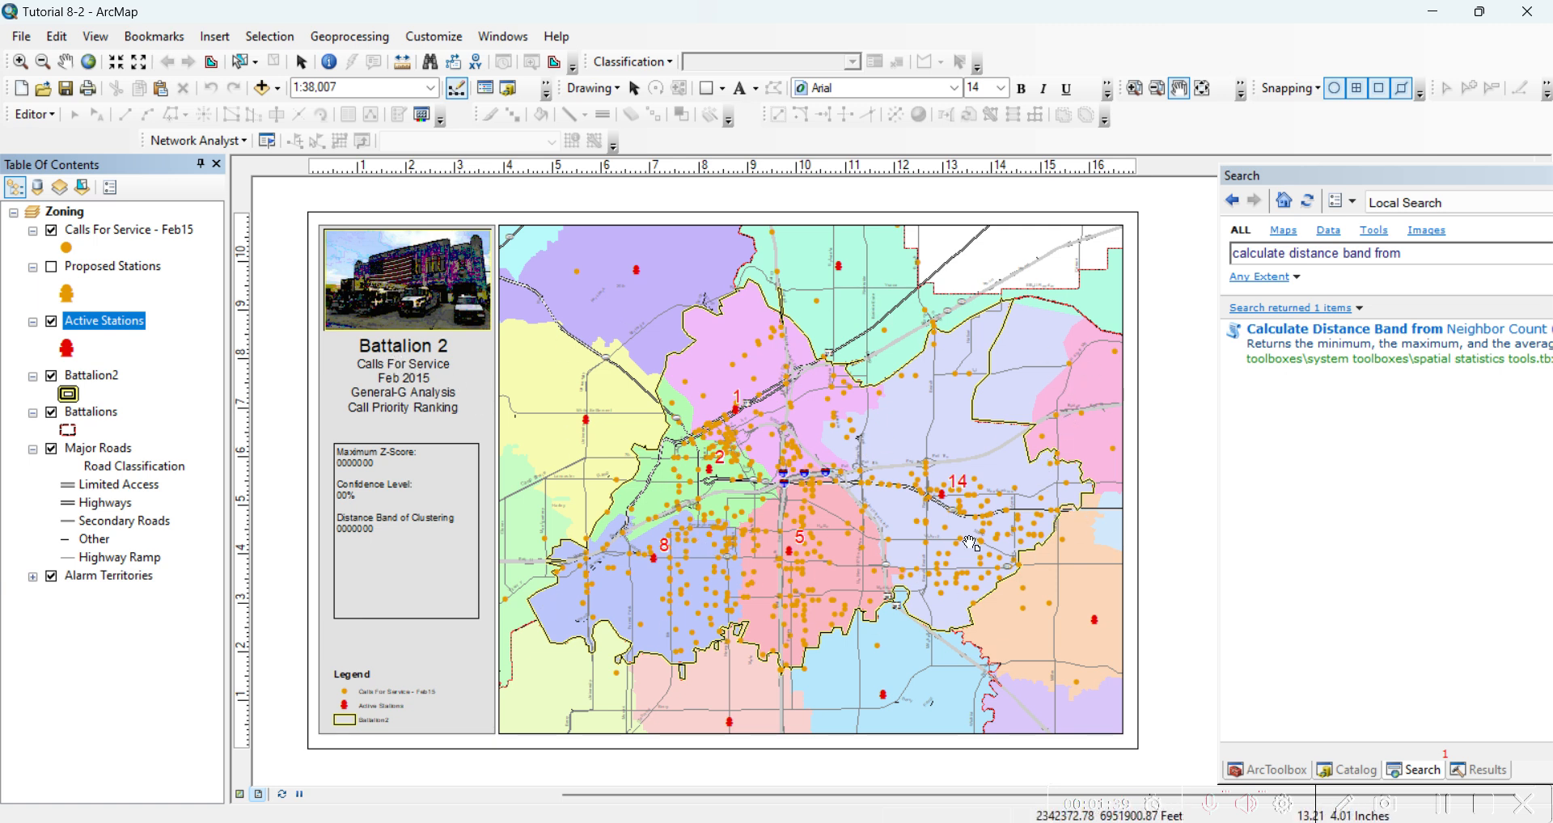
pyautogui.click(127, 579)
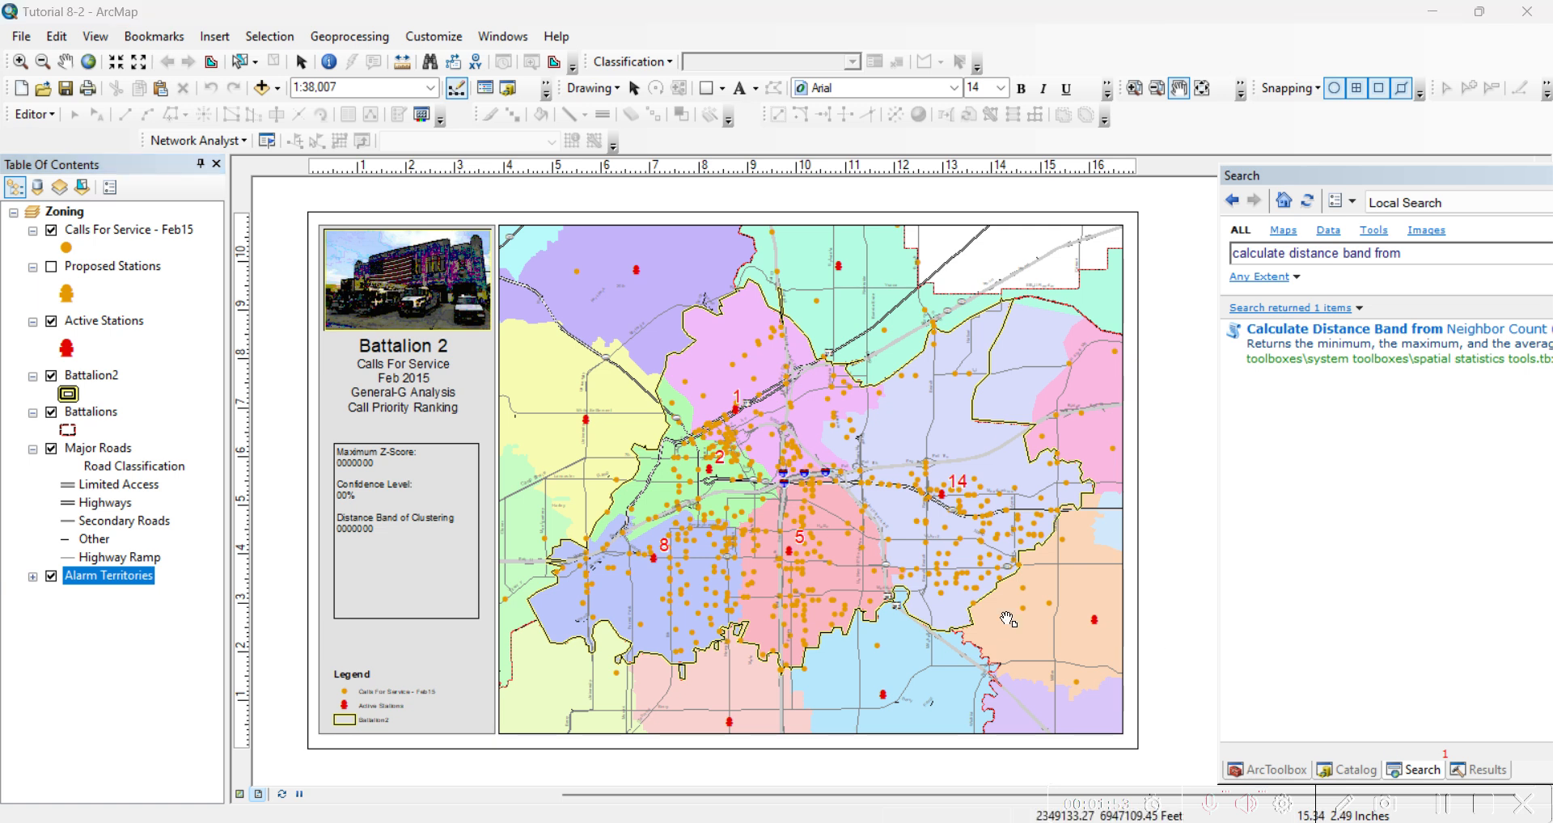
pyautogui.click(154, 234)
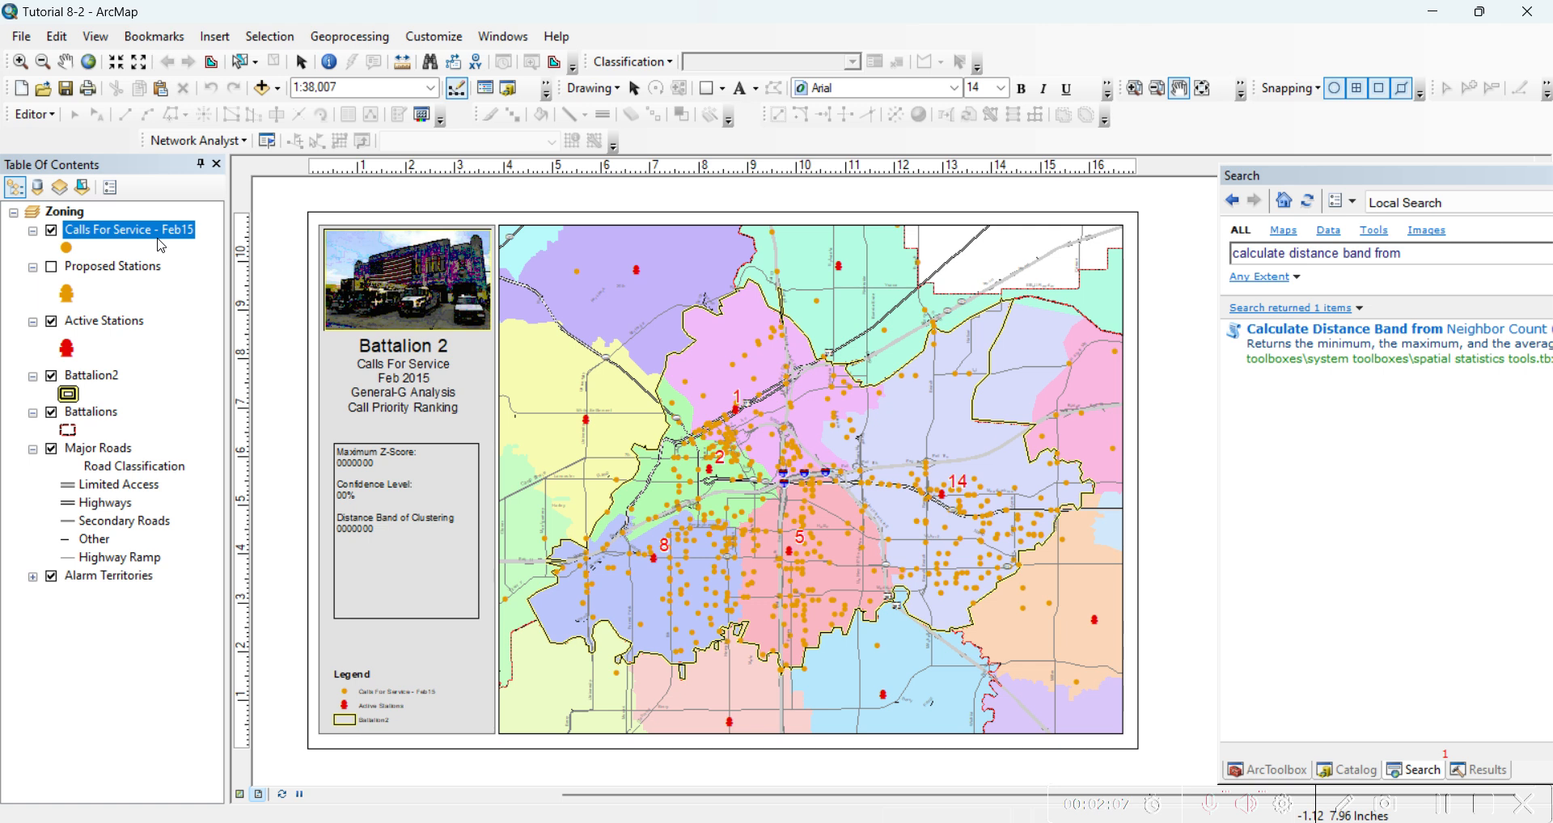
# - Inspect the FEE field in the attribute table of Calls For Service - Feb15 and close the table
pyautogui.rightClick(162, 246)
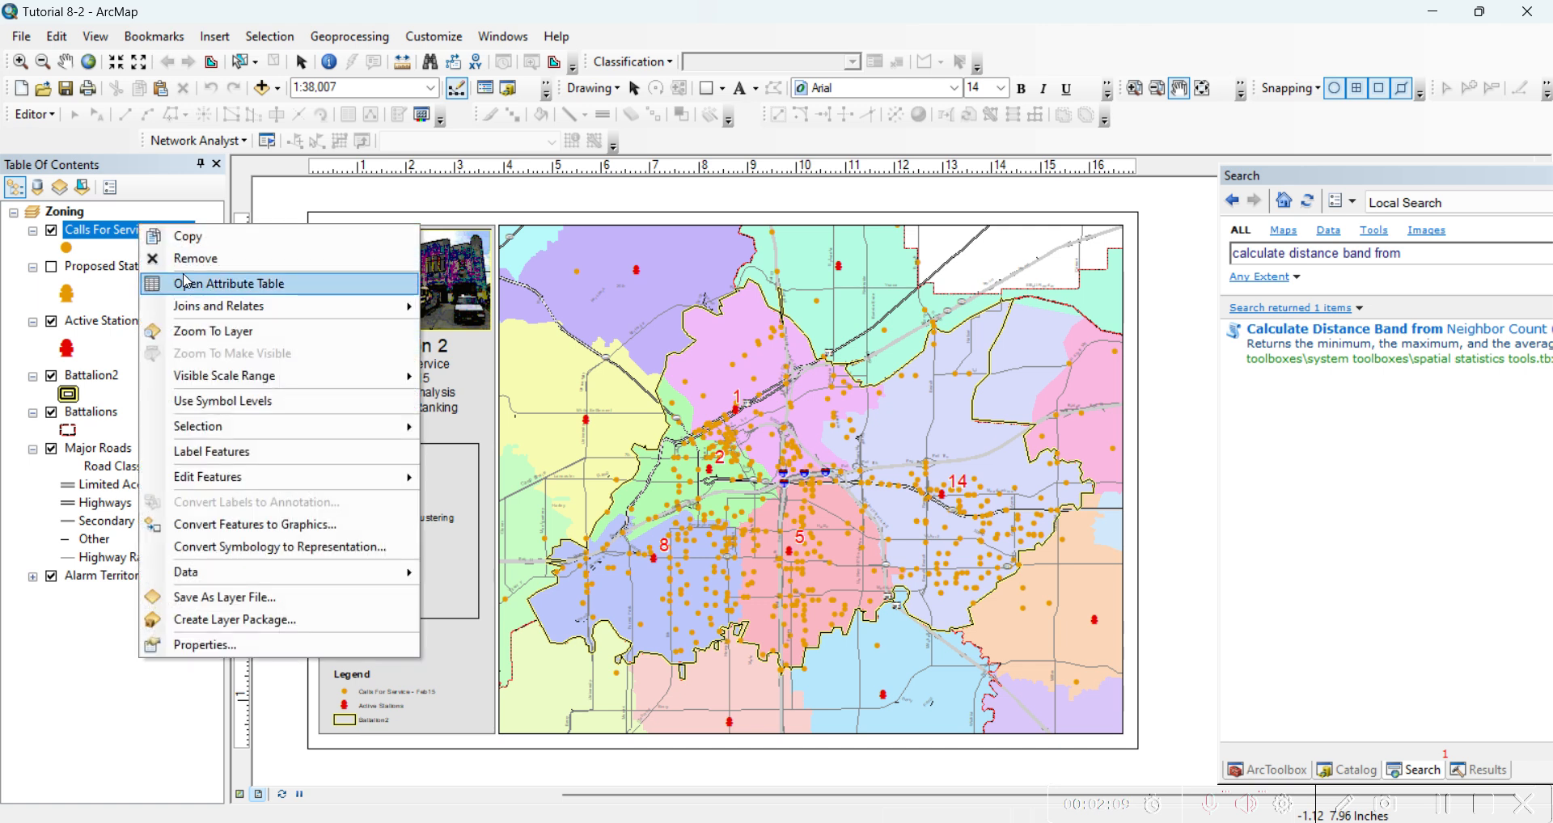
pyautogui.click(243, 280)
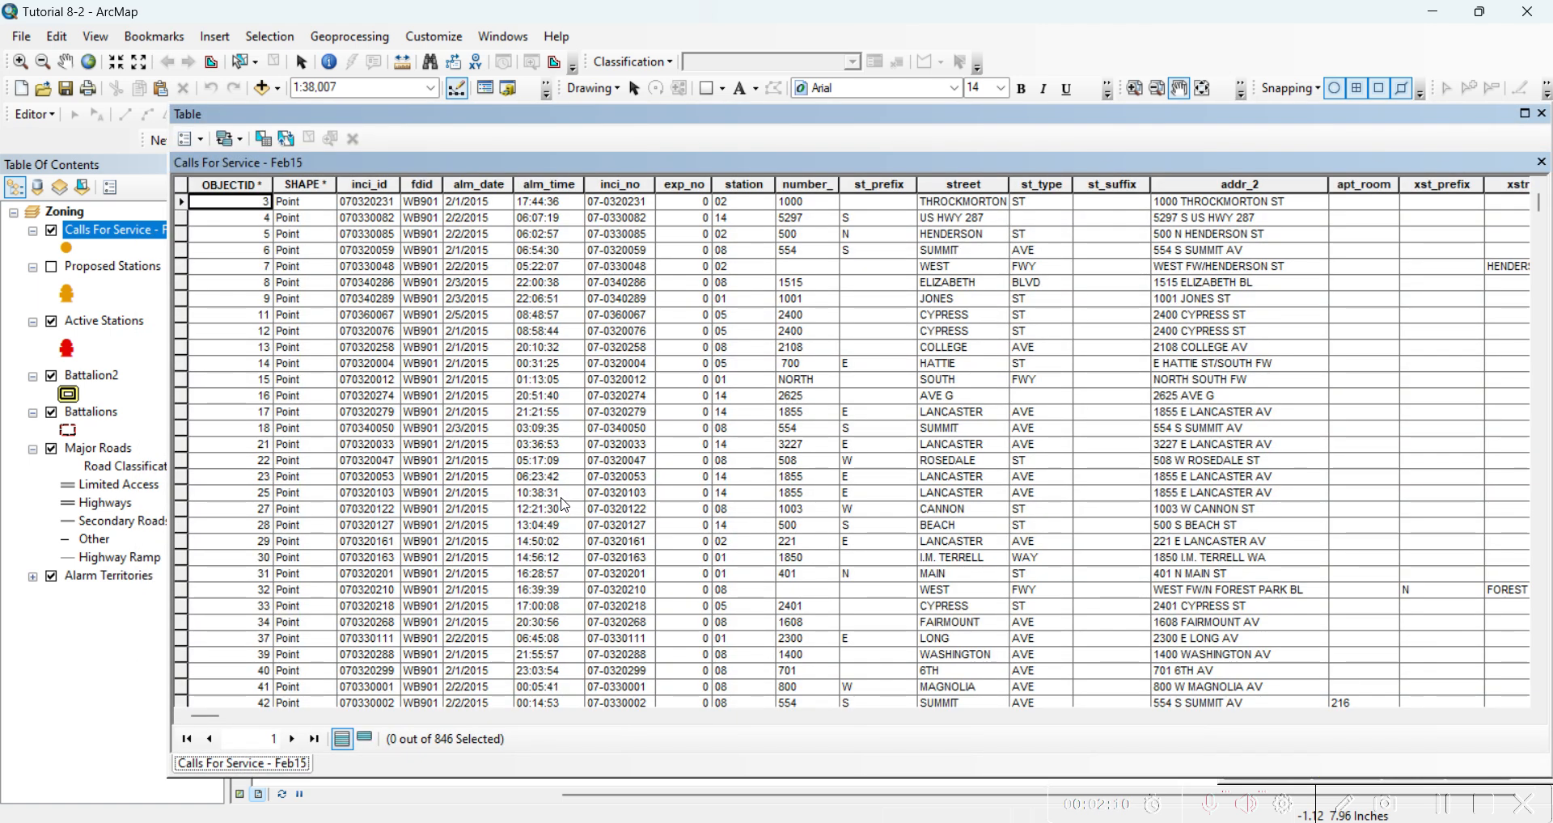
pyautogui.click(207, 720)
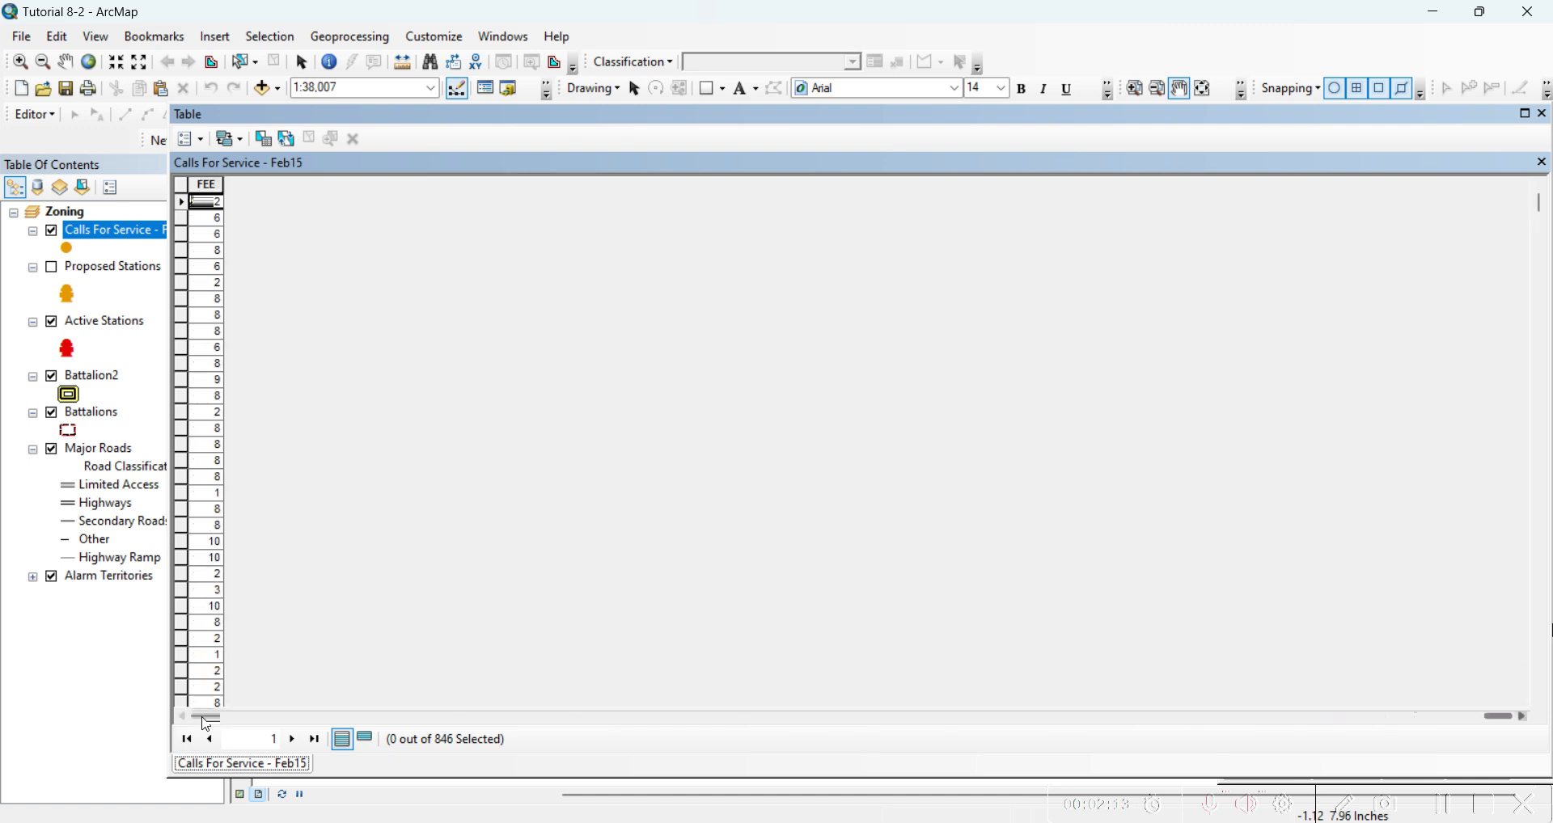
pyautogui.click(206, 718)
pyautogui.moveTo(1399, 727); pyautogui.dragTo(1497, 713)
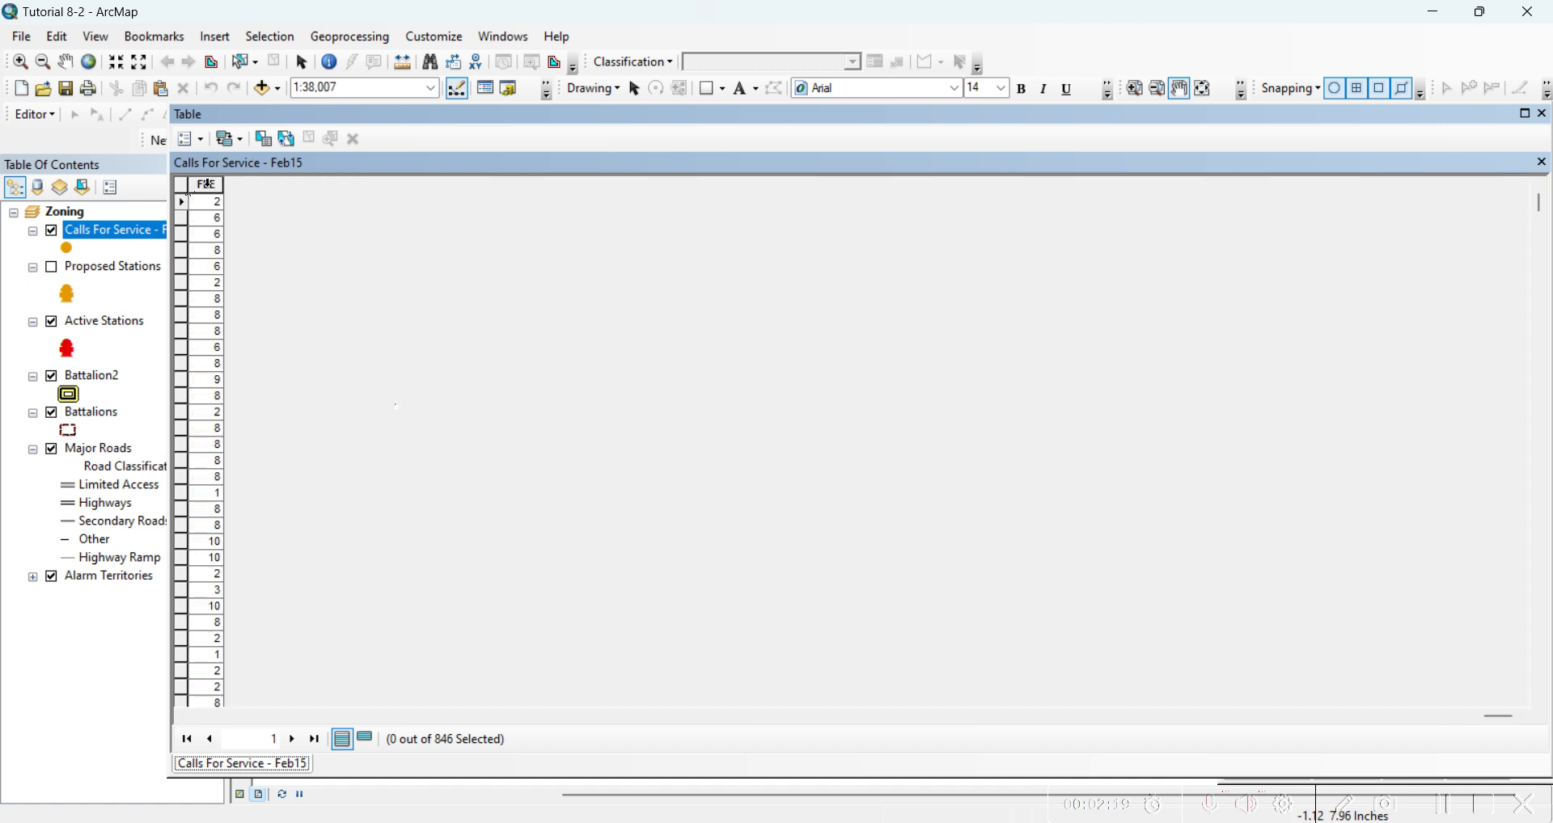
pyautogui.click(208, 185)
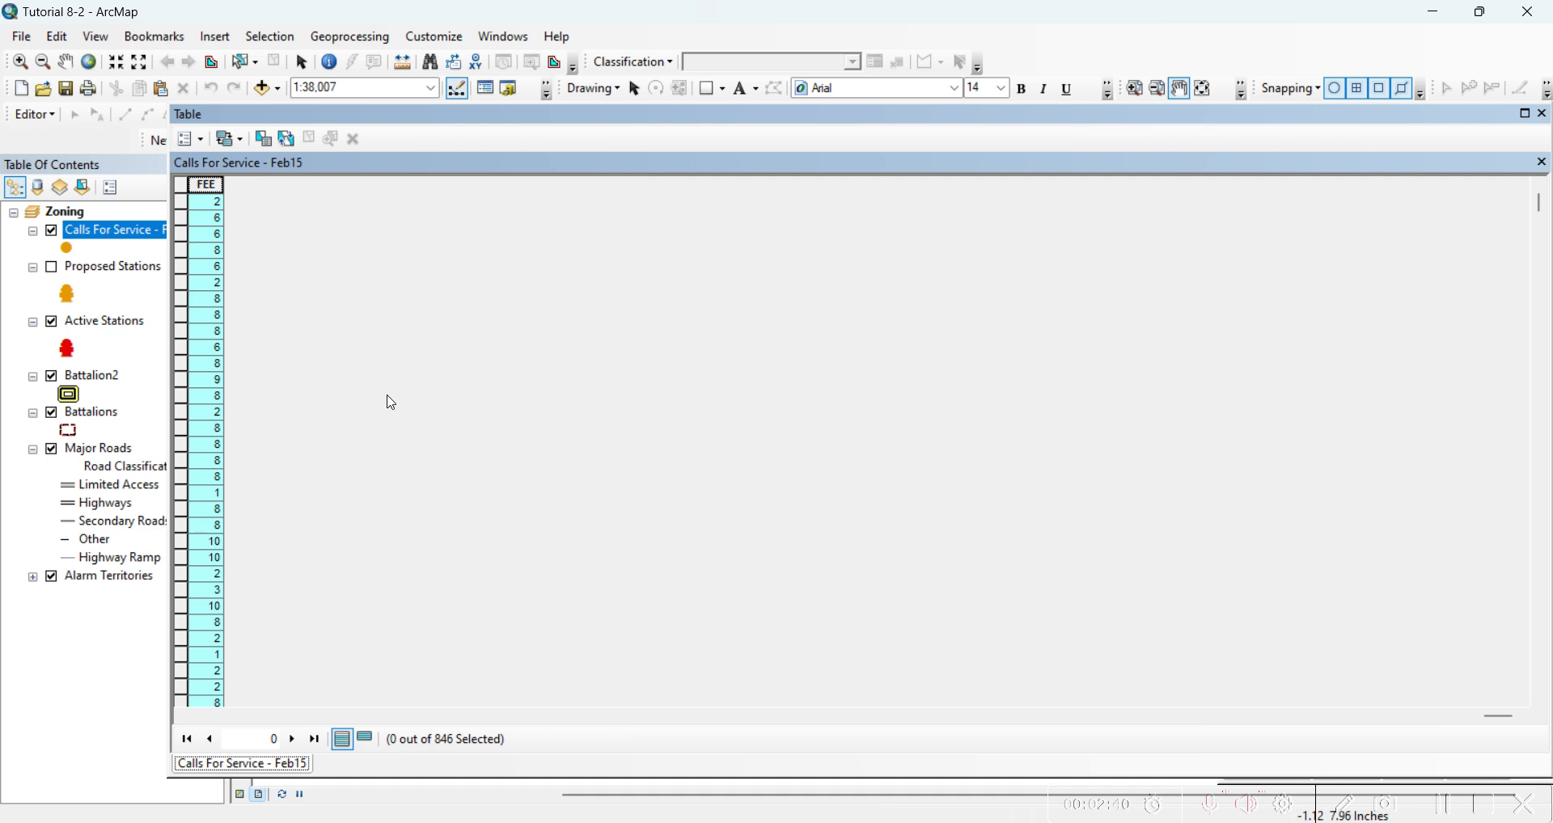
pyautogui.click(1541, 114)
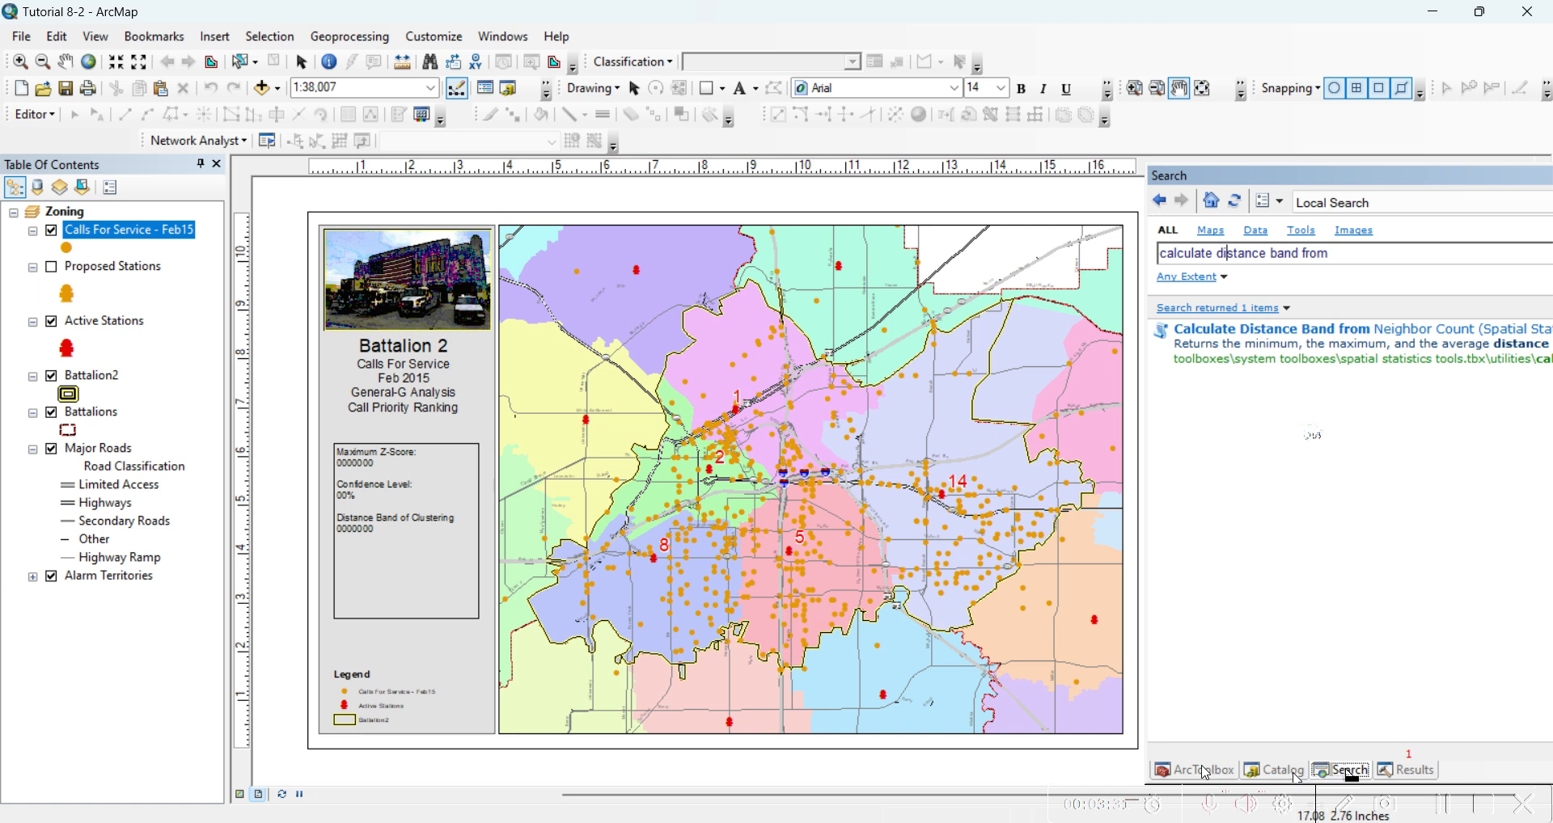
# - Run Calculate Distance Band from Neighbor Count on Calls For Service - Feb15 with 7 neighbors and the EUCLIDEAN_DISTANCE method
pyautogui.click(1358, 339)
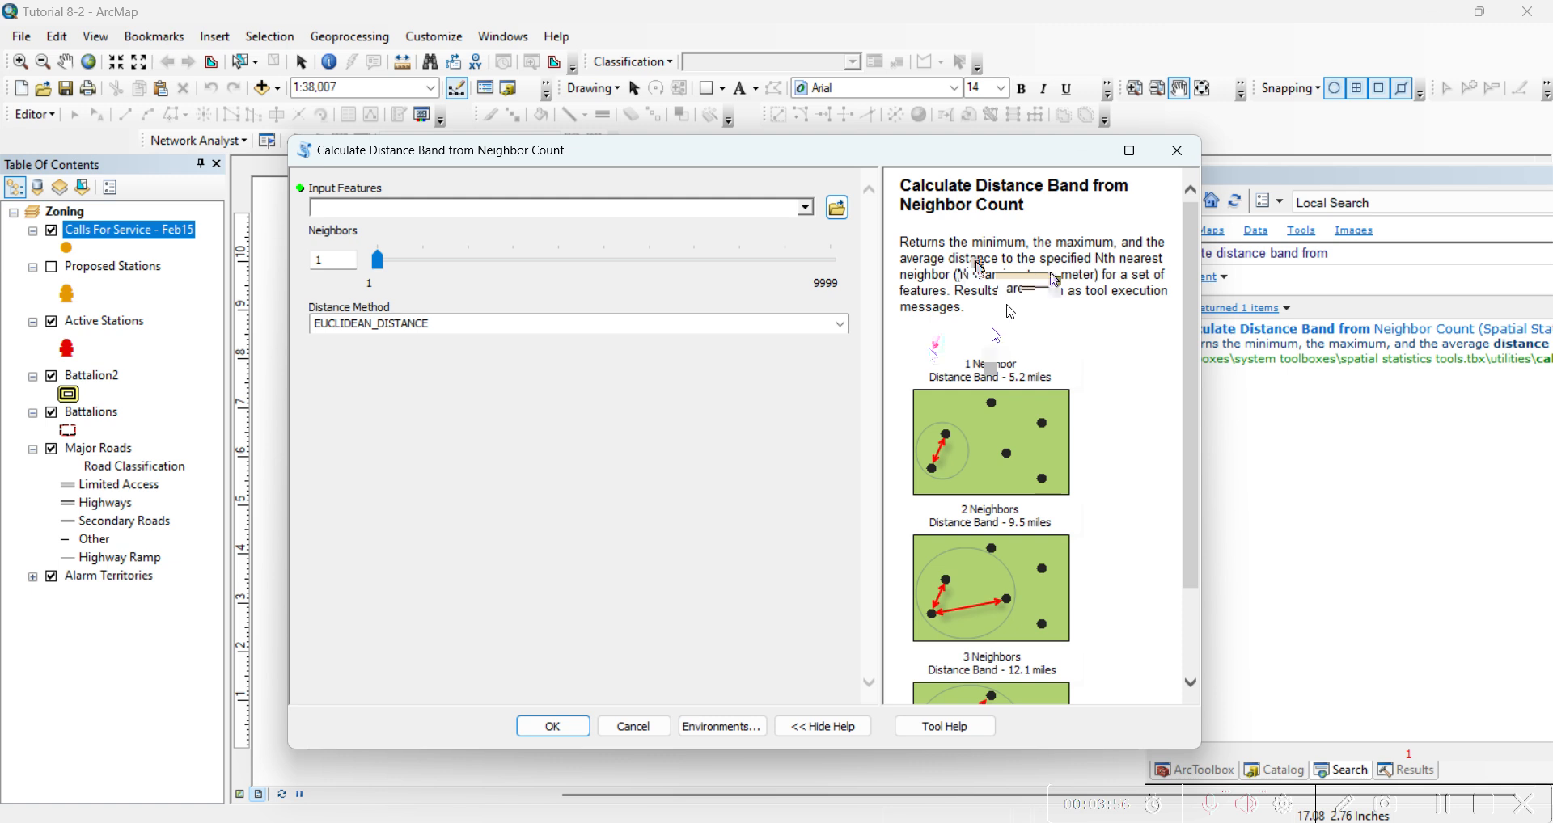
pyautogui.scroll(-3, 1011, 312)
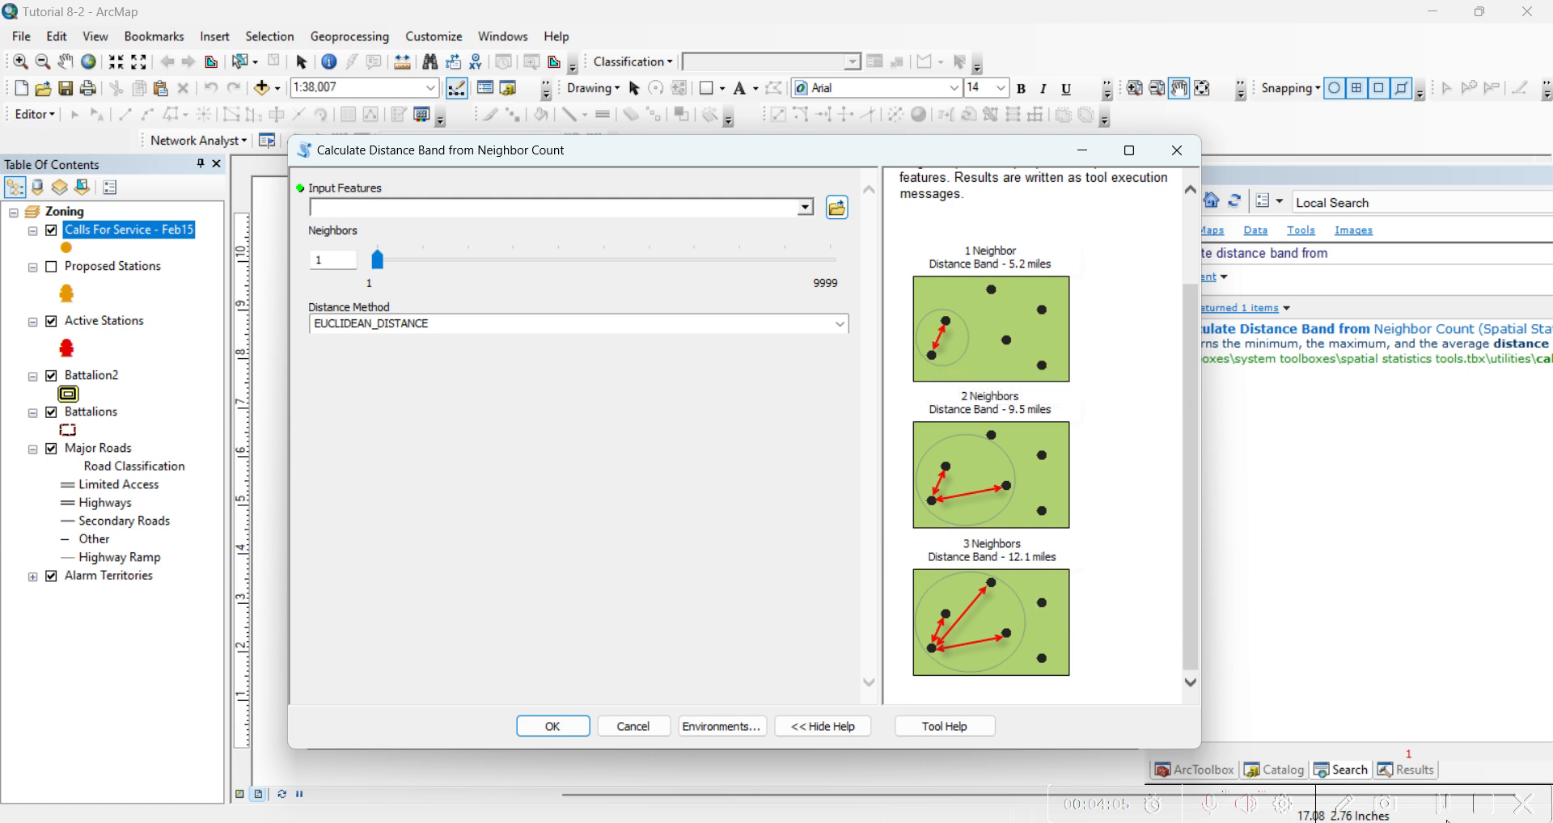
pyautogui.click(936, 404)
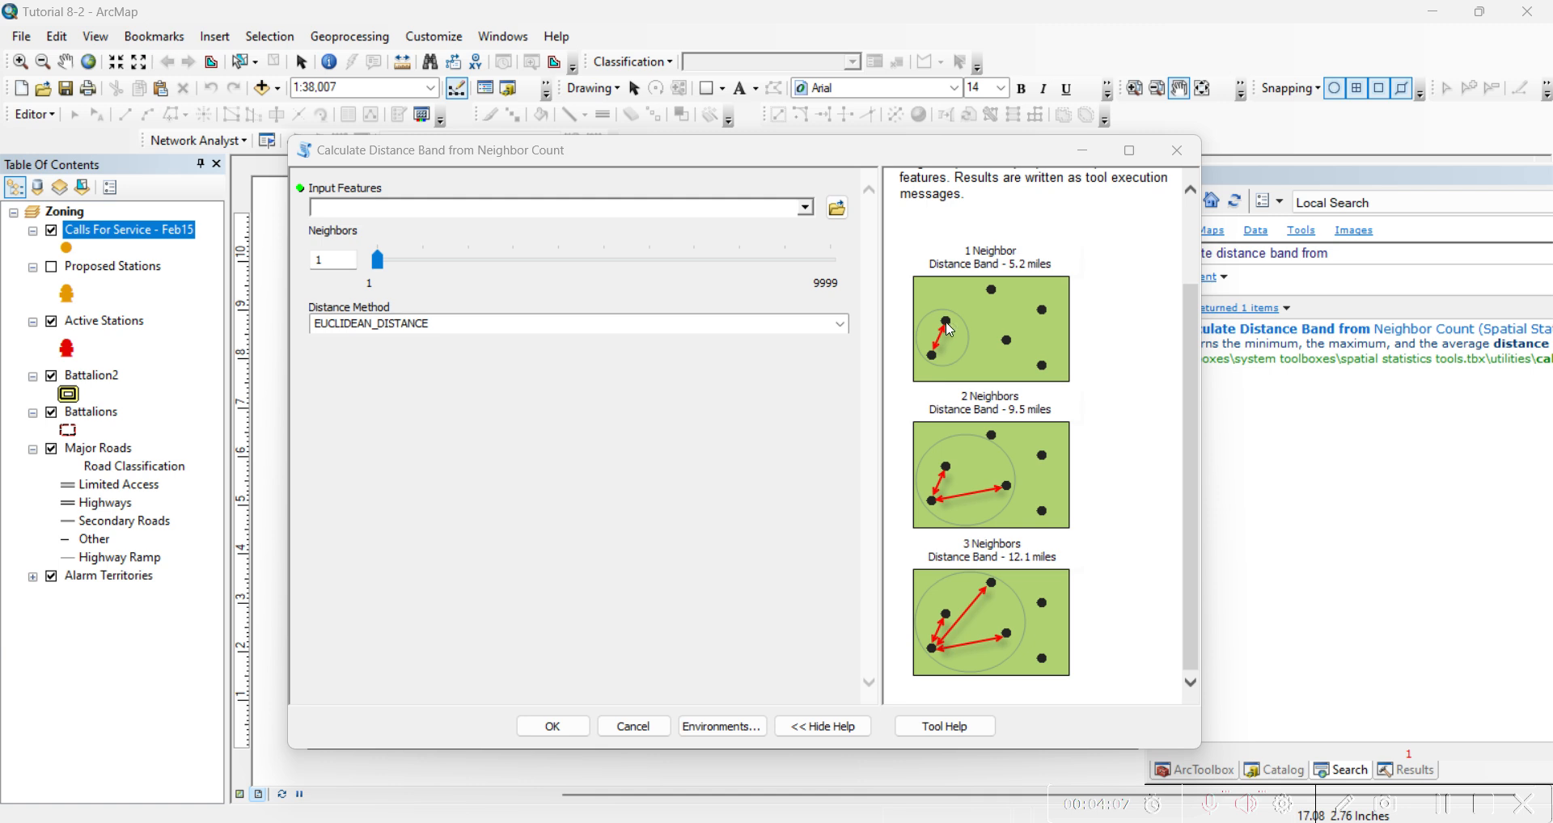
pyautogui.moveTo(969, 401); pyautogui.dragTo(959, 461)
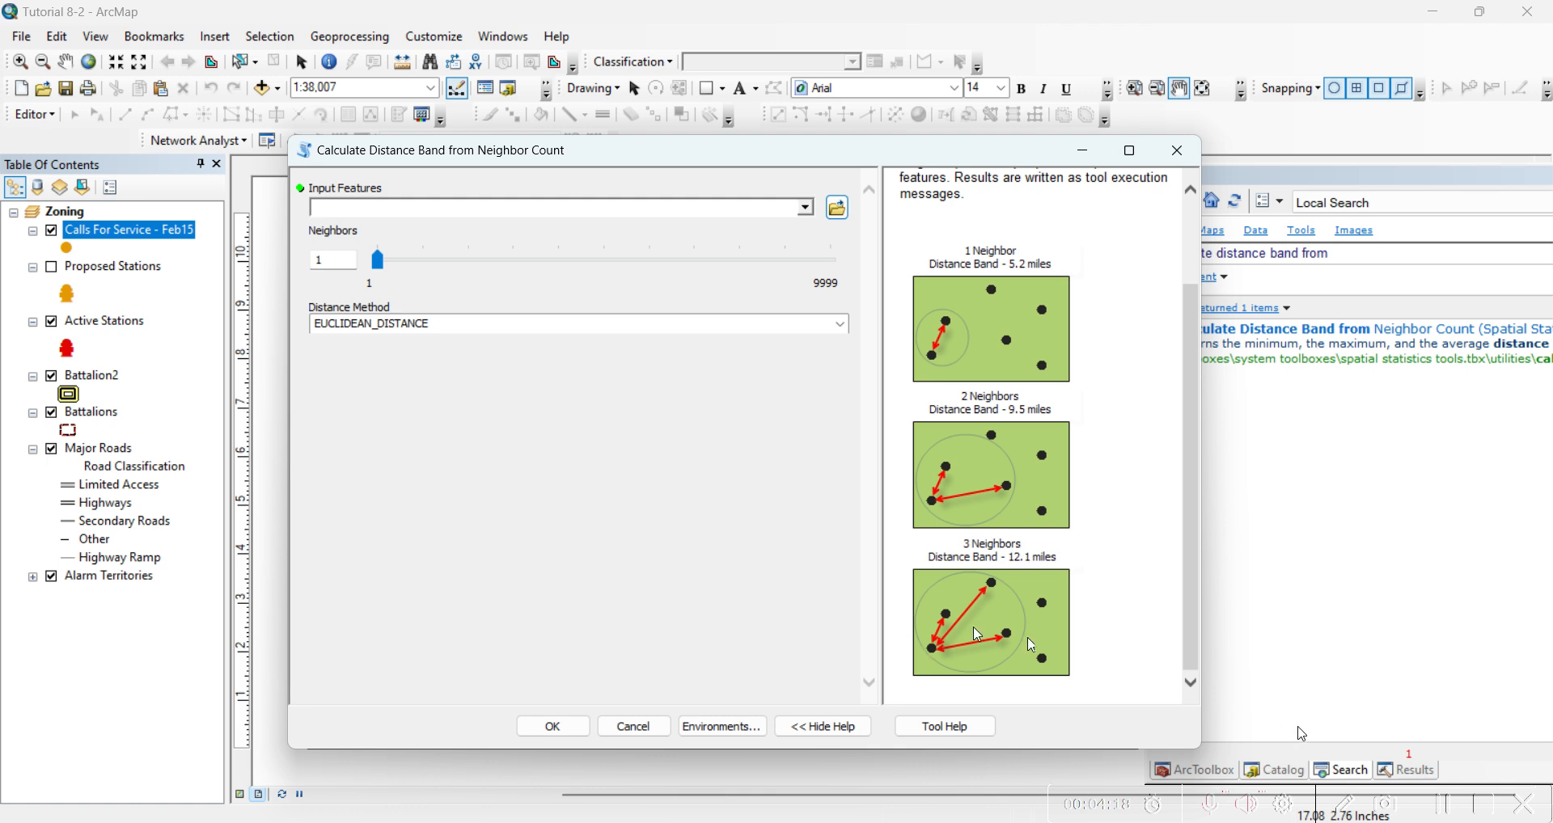
pyautogui.doubleClick(343, 266)
pyautogui.write('7')
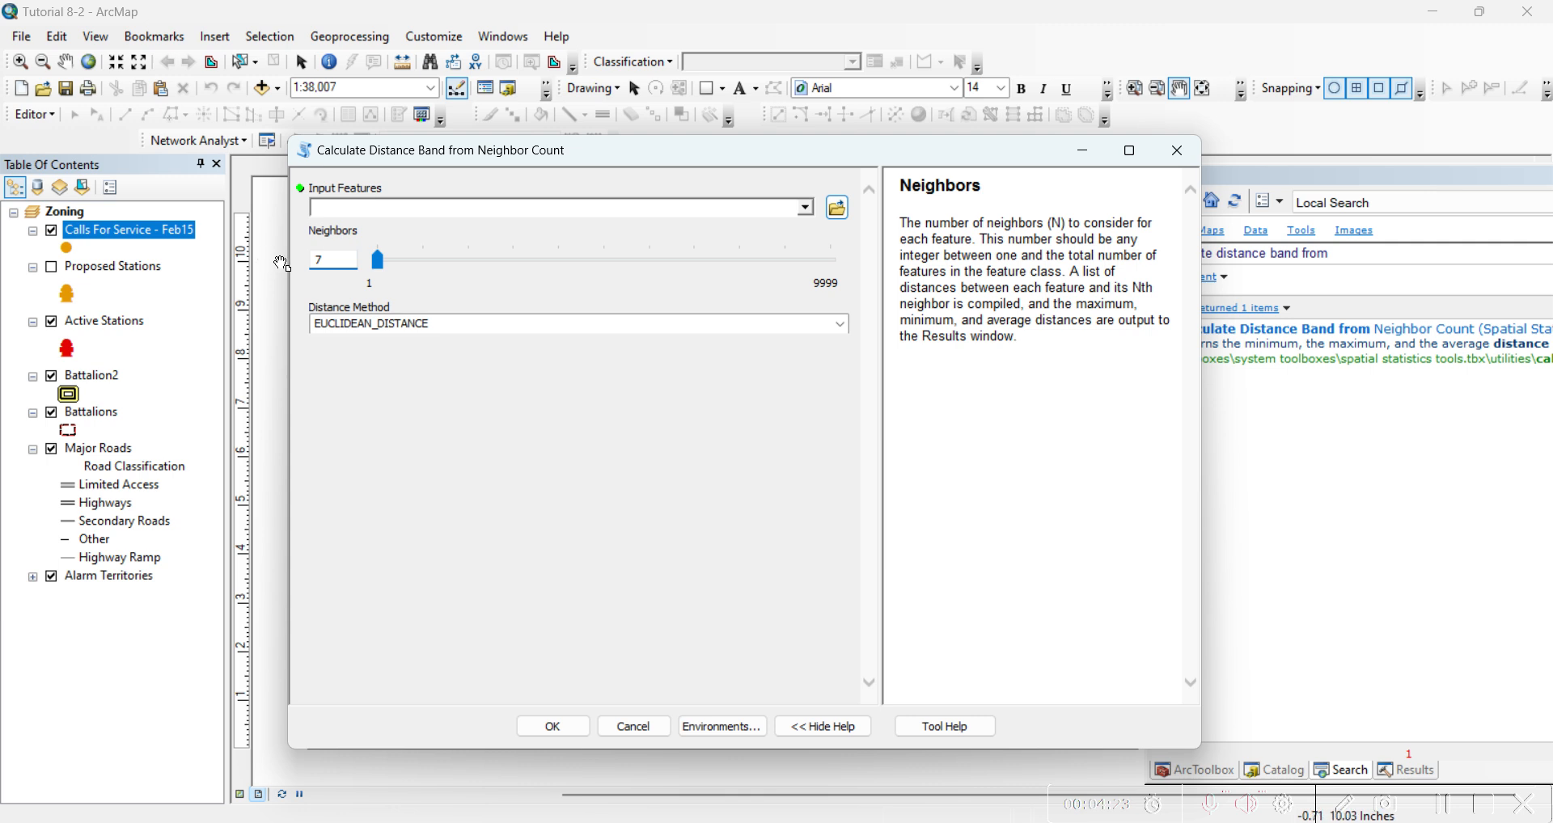
pyautogui.click(807, 209)
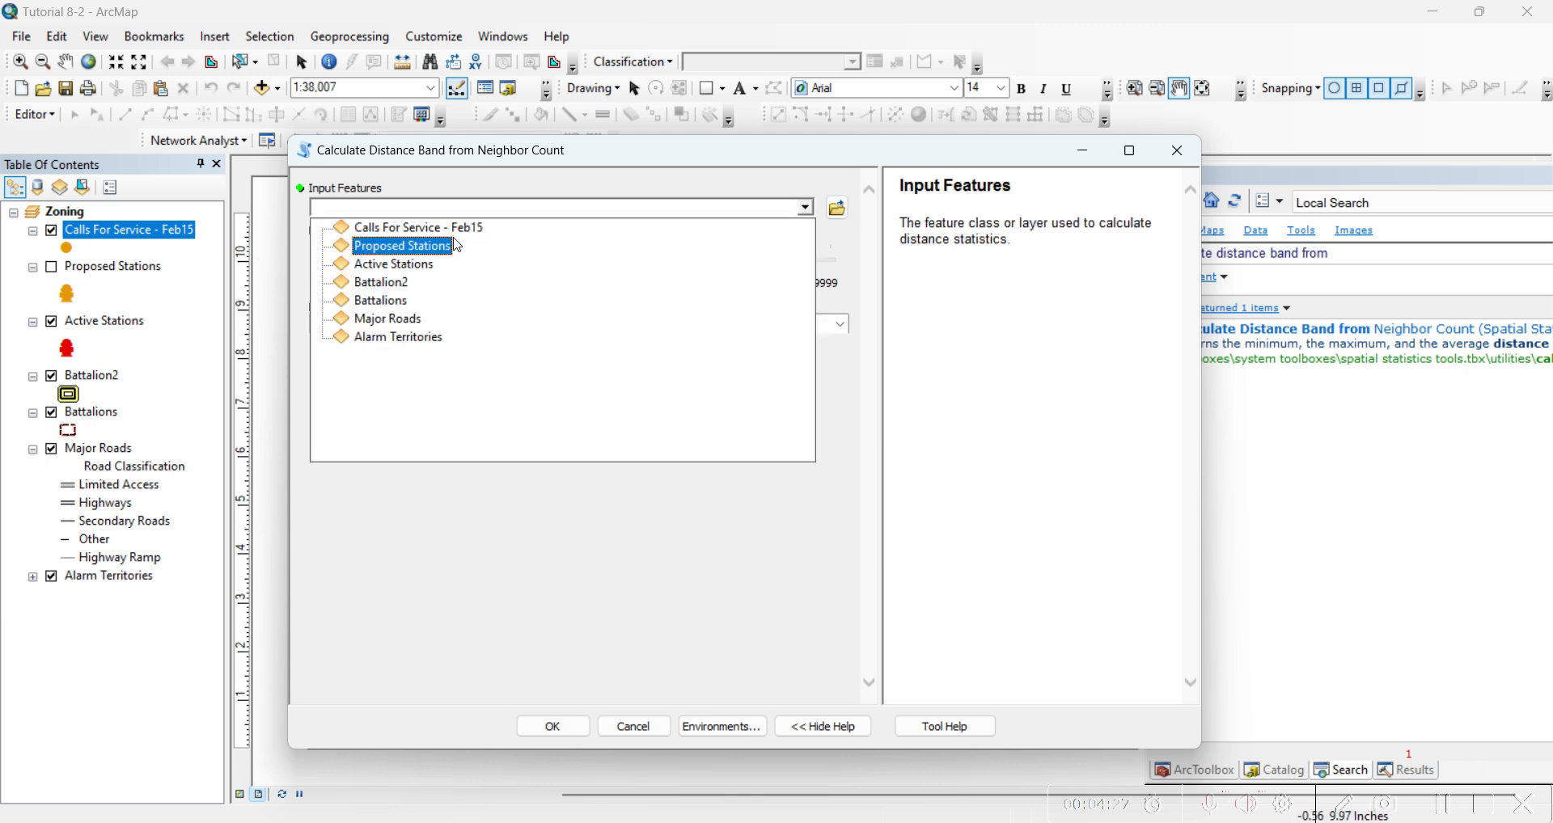
pyautogui.click(388, 223)
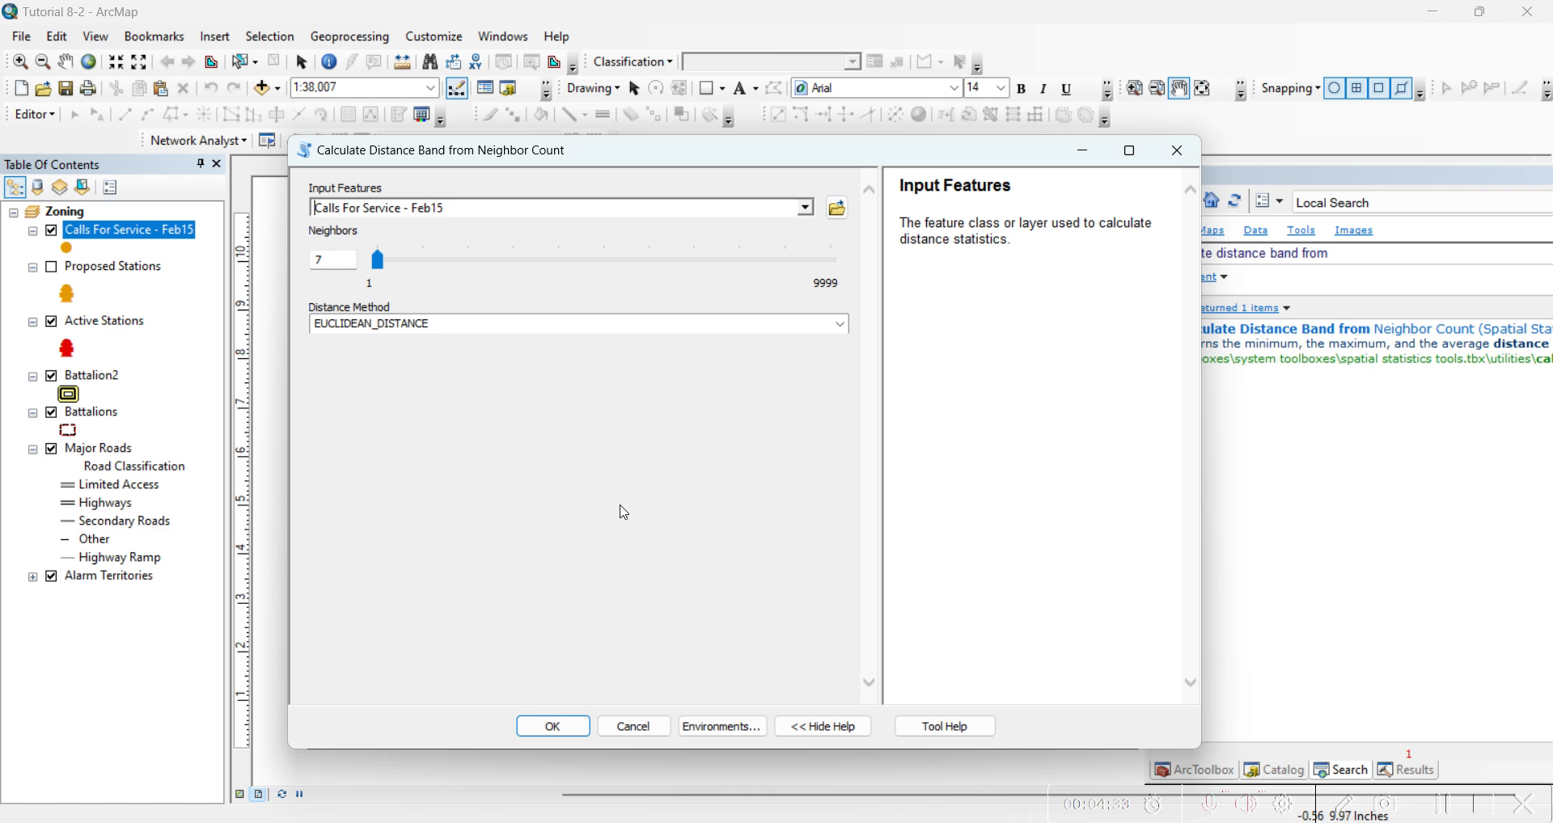
pyautogui.click(722, 536)
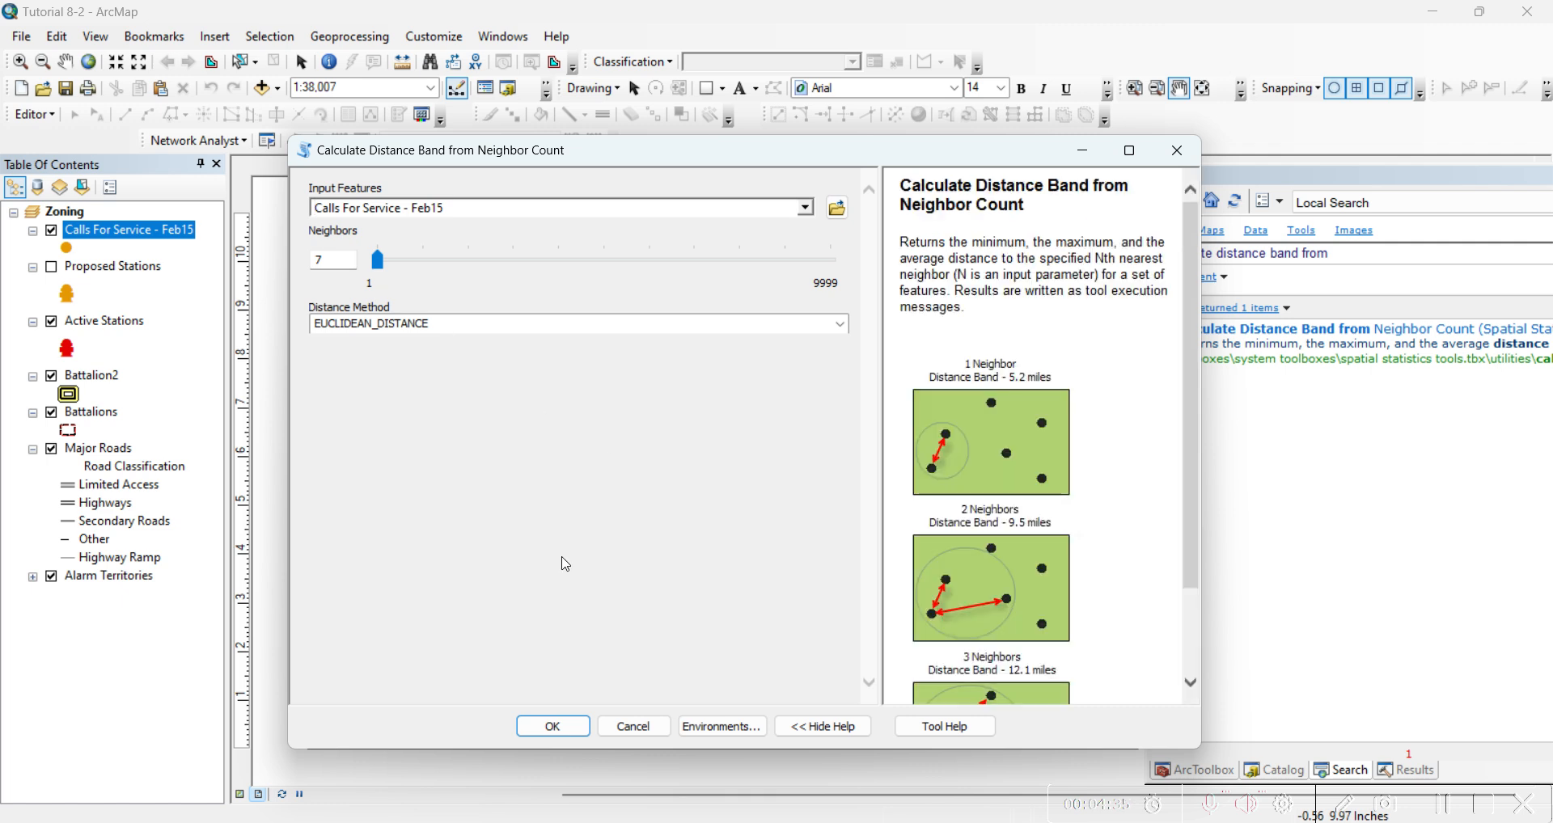
pyautogui.click(550, 726)
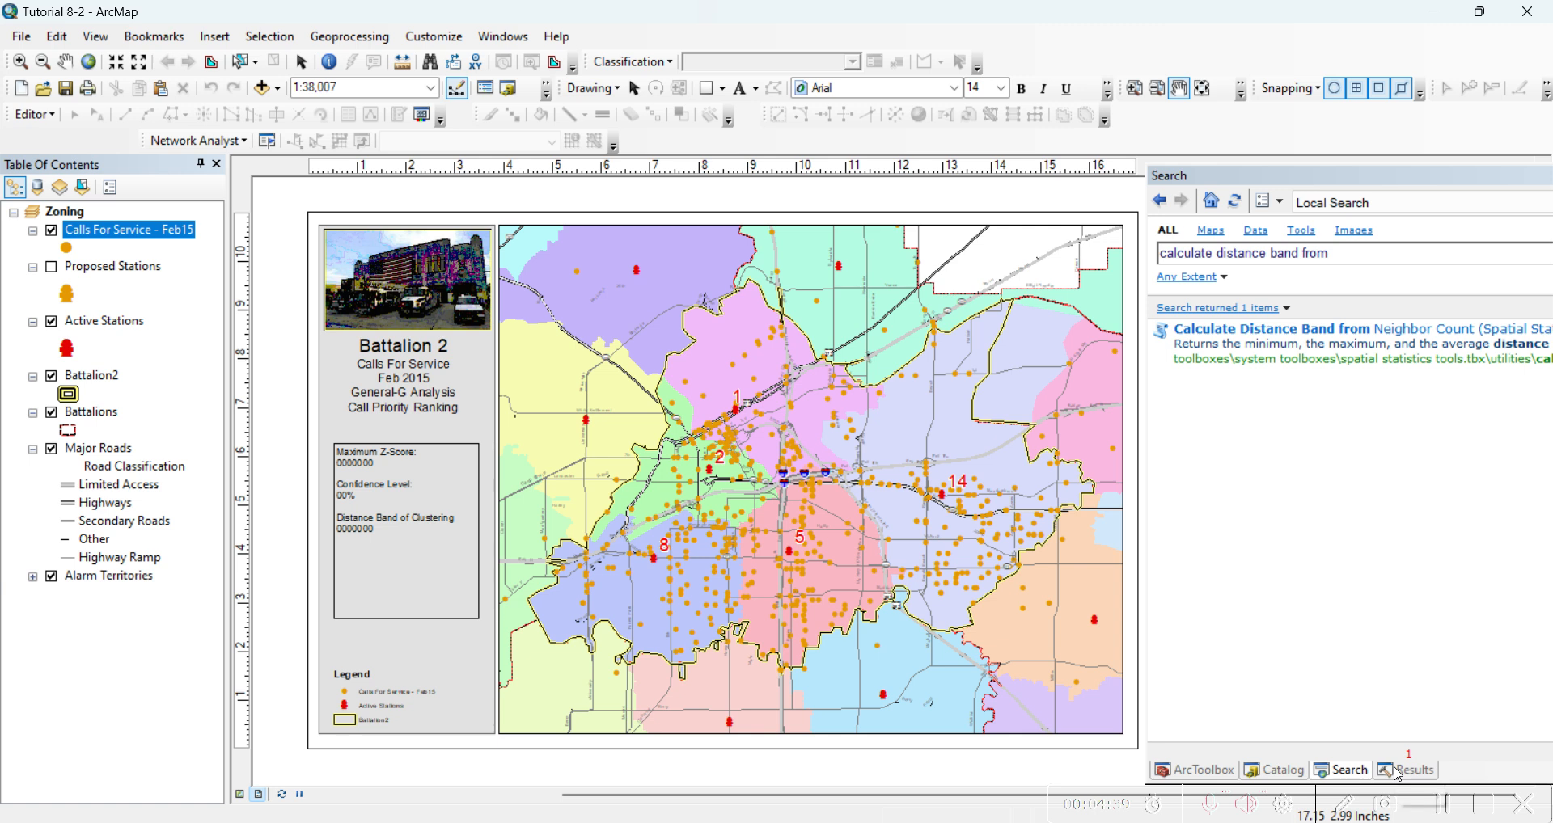
# - Review the minimum, average and maximum distances in the results of the Calculate Distance Band from Neighbor Count run
pyautogui.click(1419, 777)
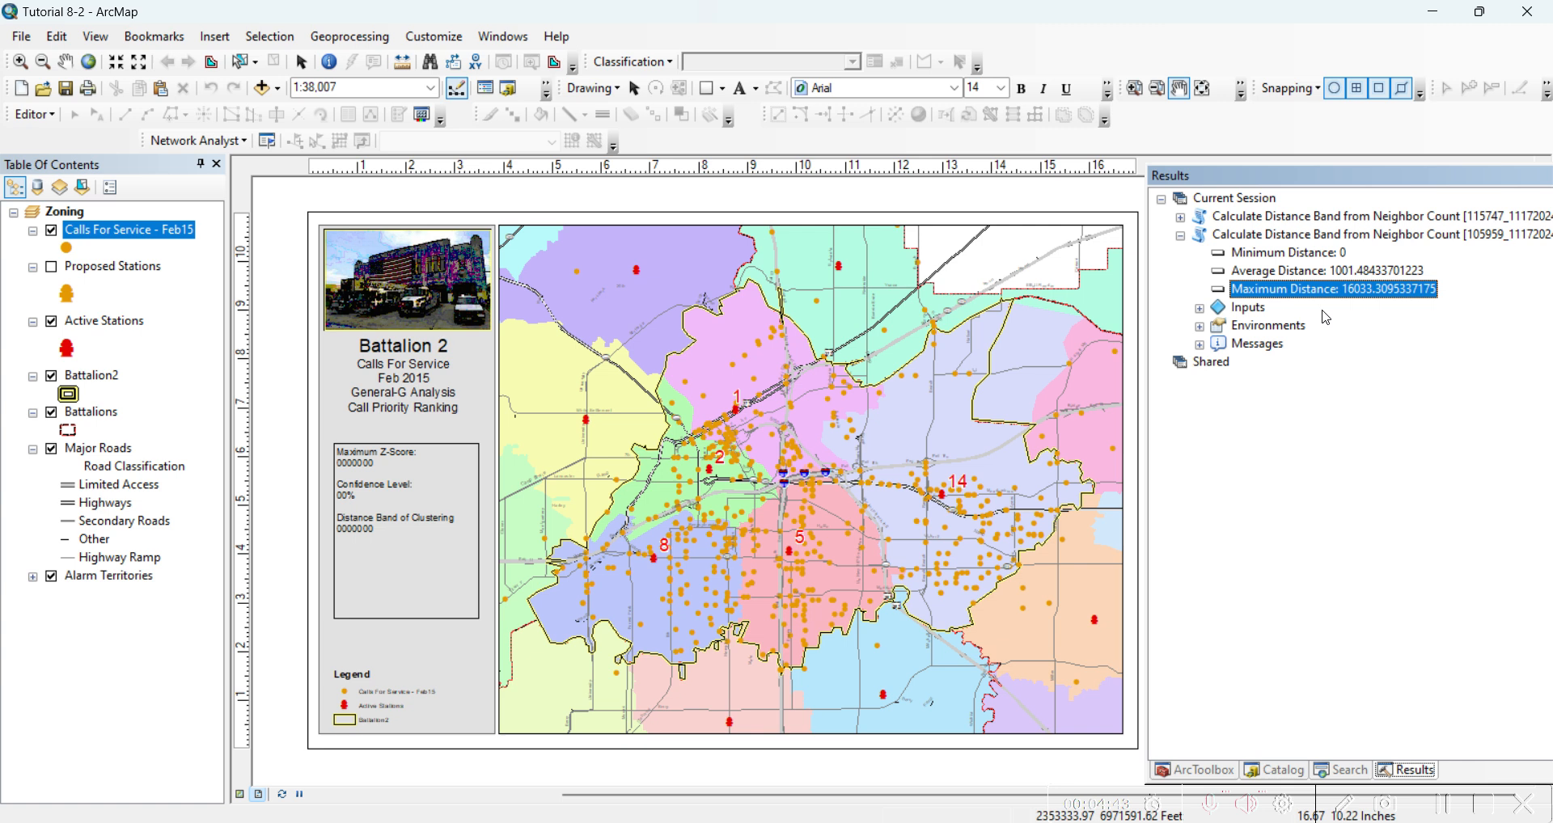
pyautogui.click(1302, 273)
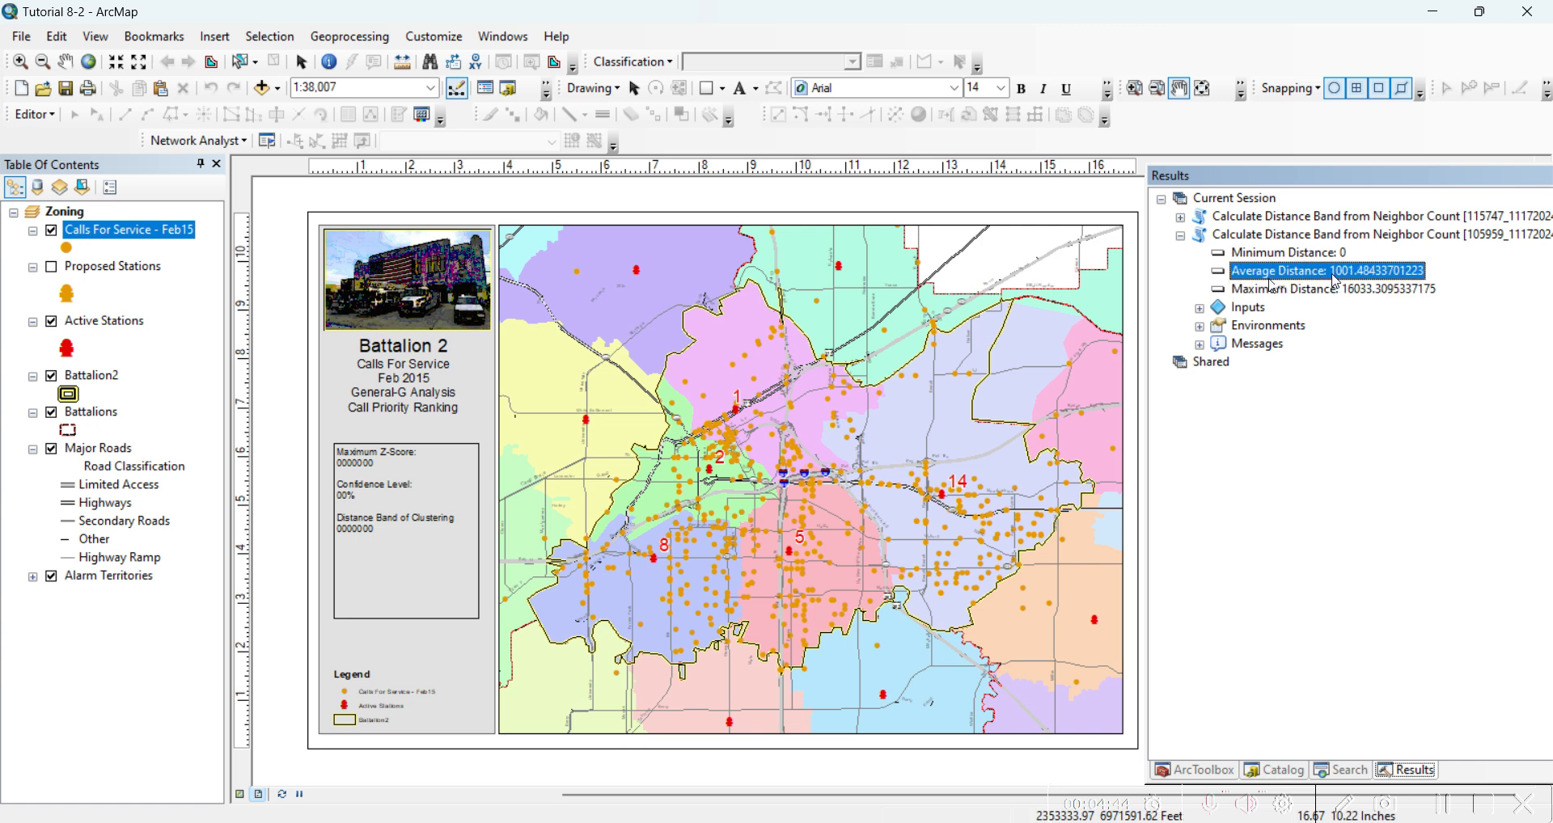
pyautogui.click(1292, 259)
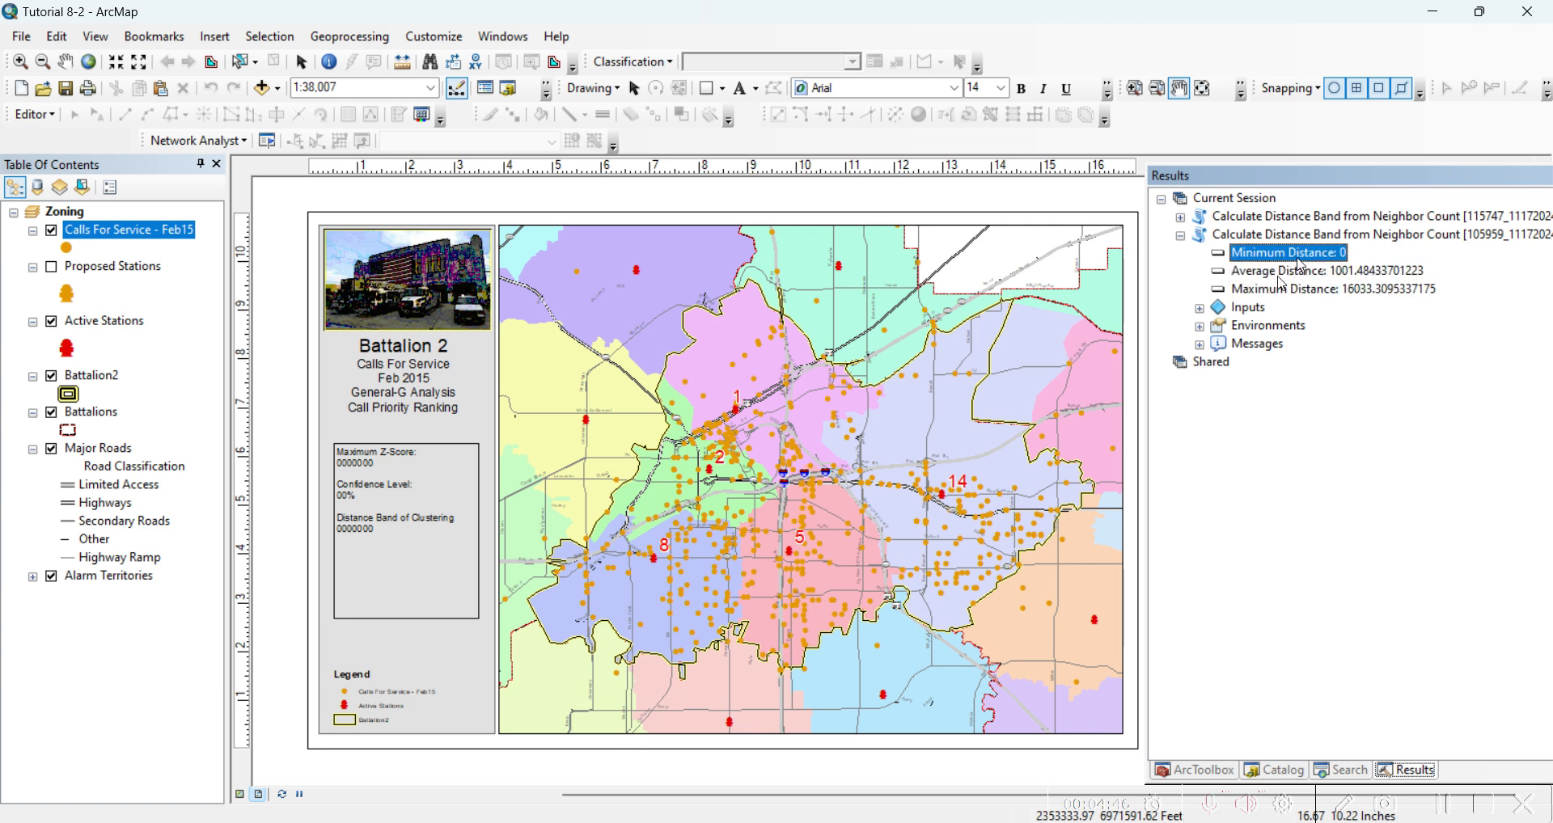
pyautogui.click(1305, 271)
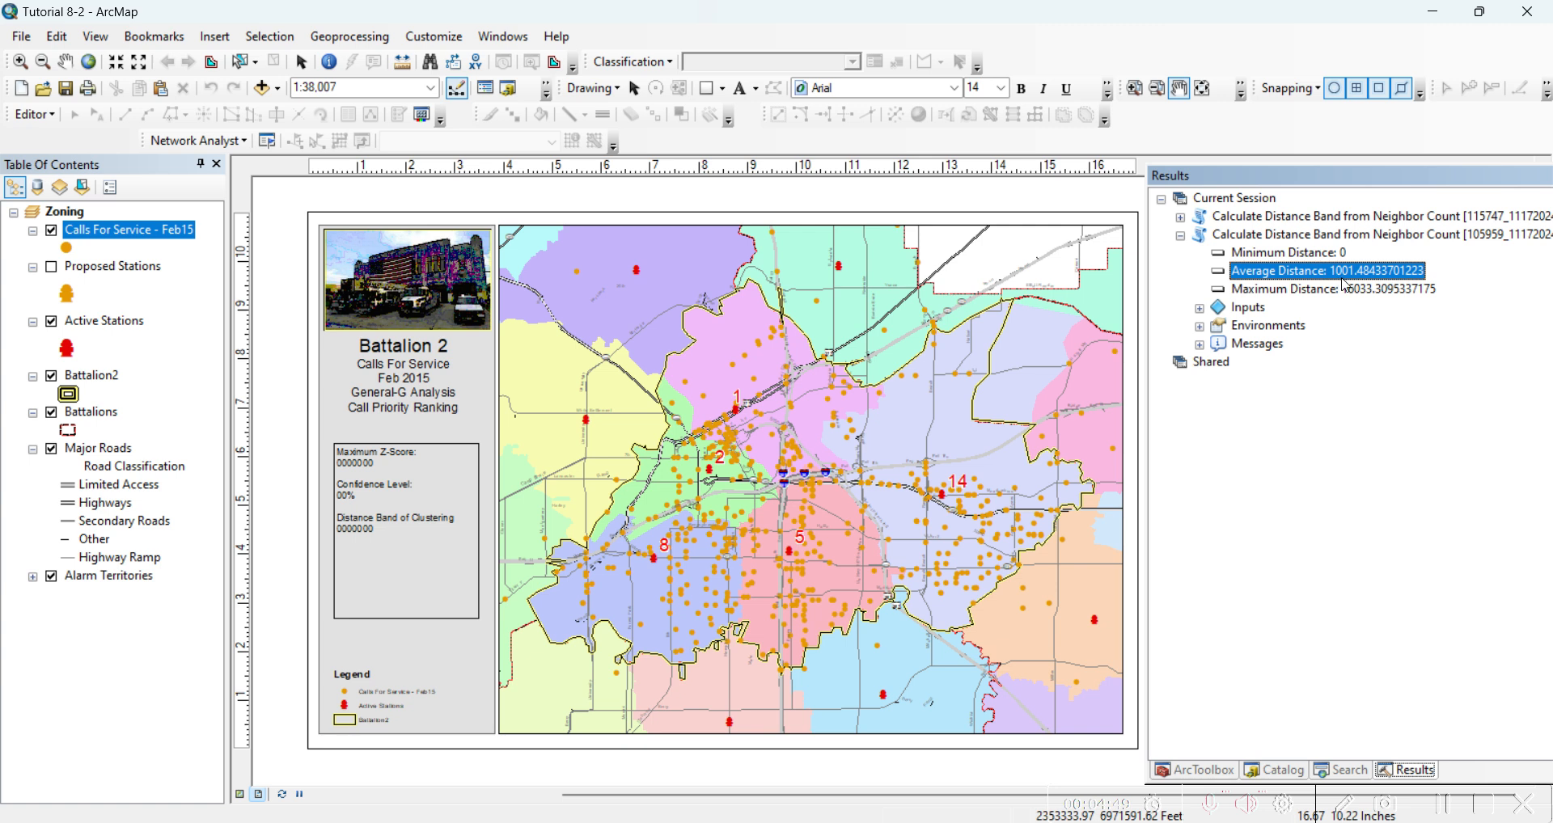
pyautogui.click(1352, 290)
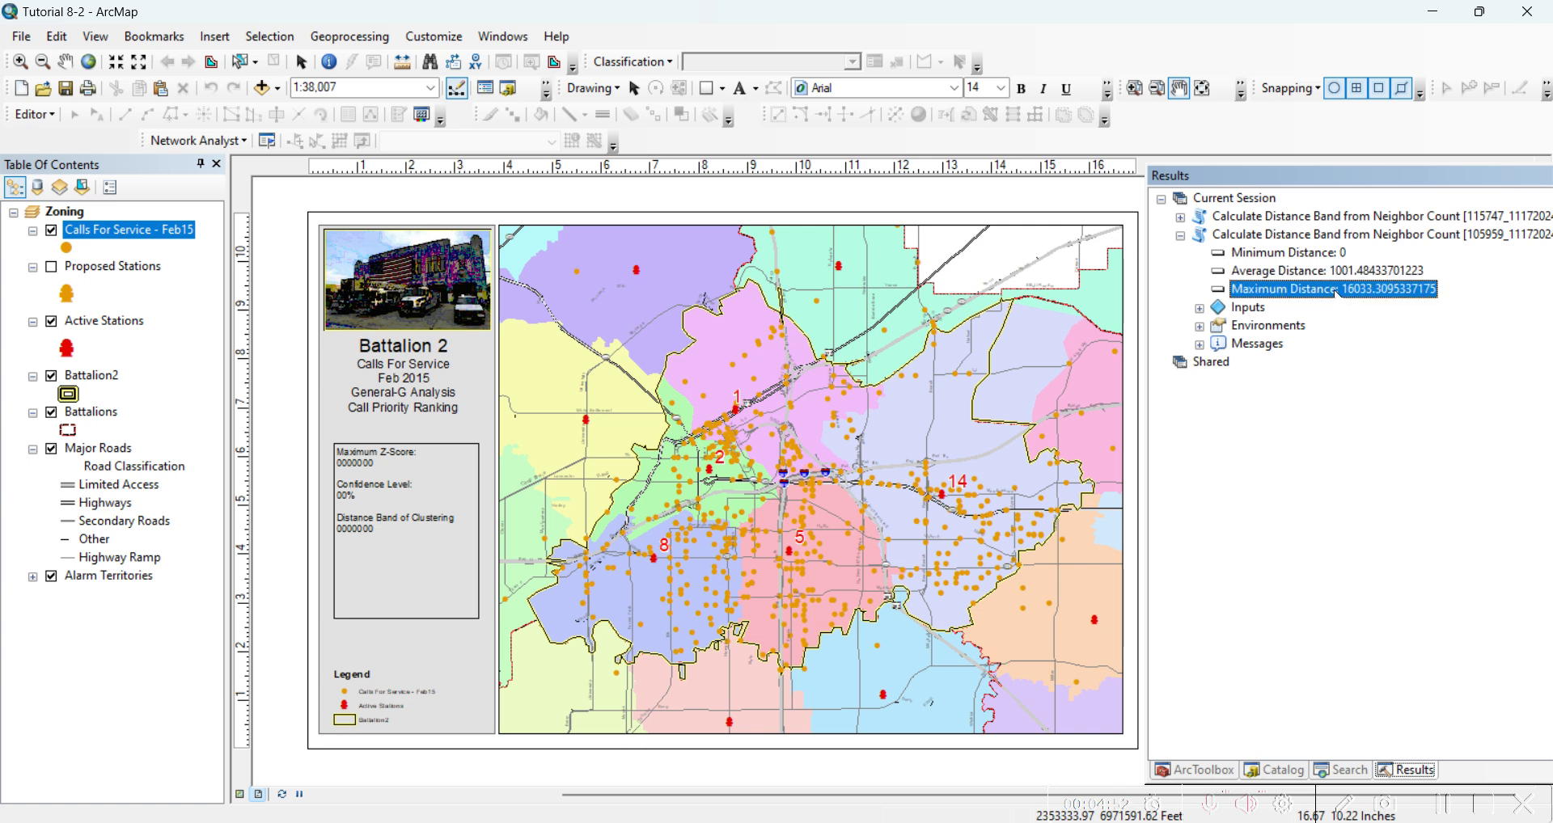
pyautogui.click(1363, 274)
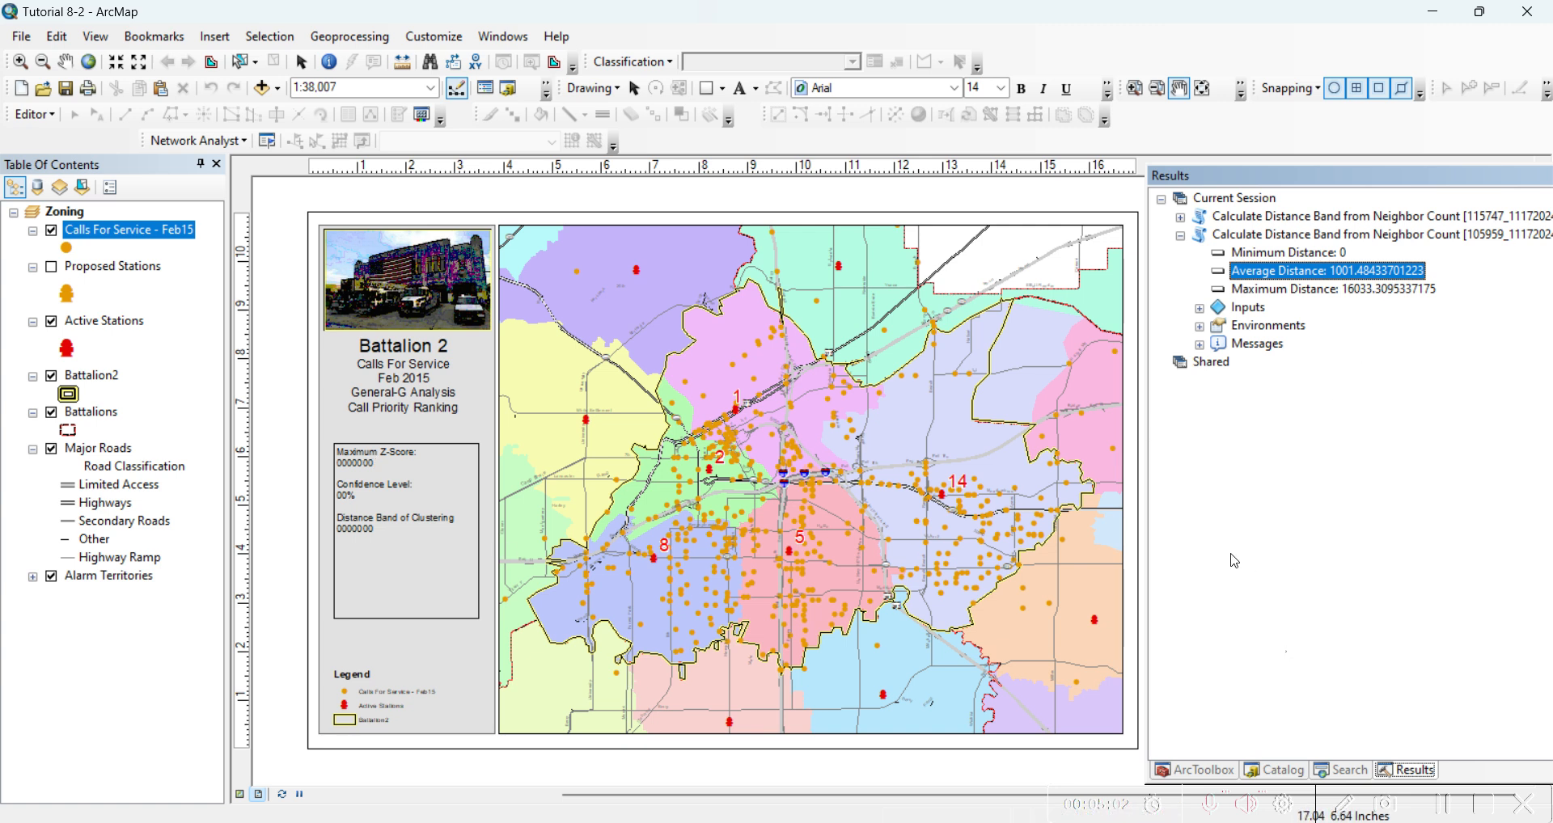
# - Open the High/Low Clustering (Getis-Ord General G) tool and review its help text and illustration of low and high clusters
pyautogui.click(1187, 778)
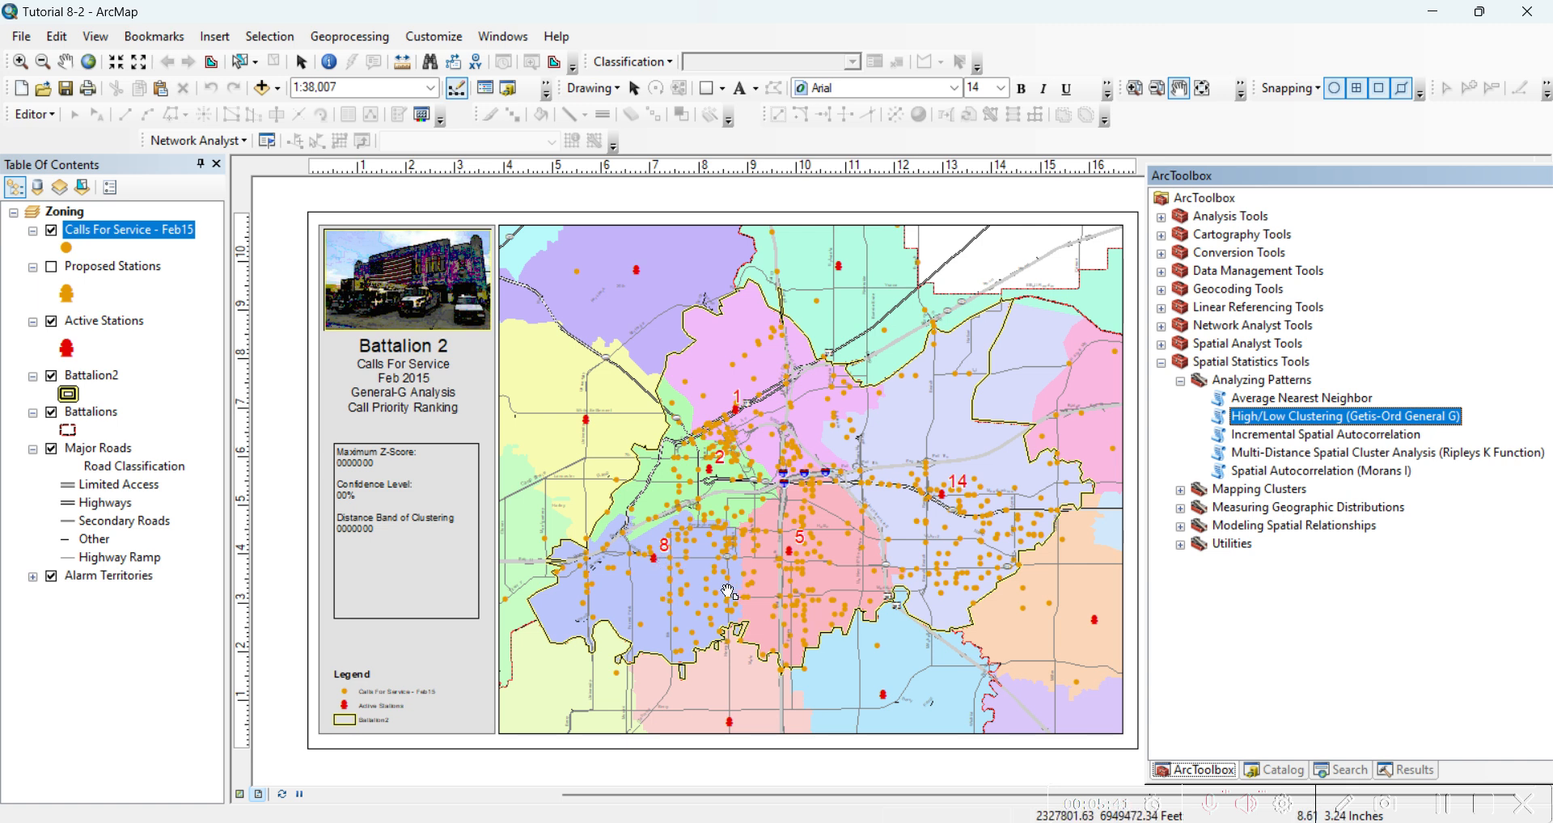
pyautogui.doubleClick(1308, 417)
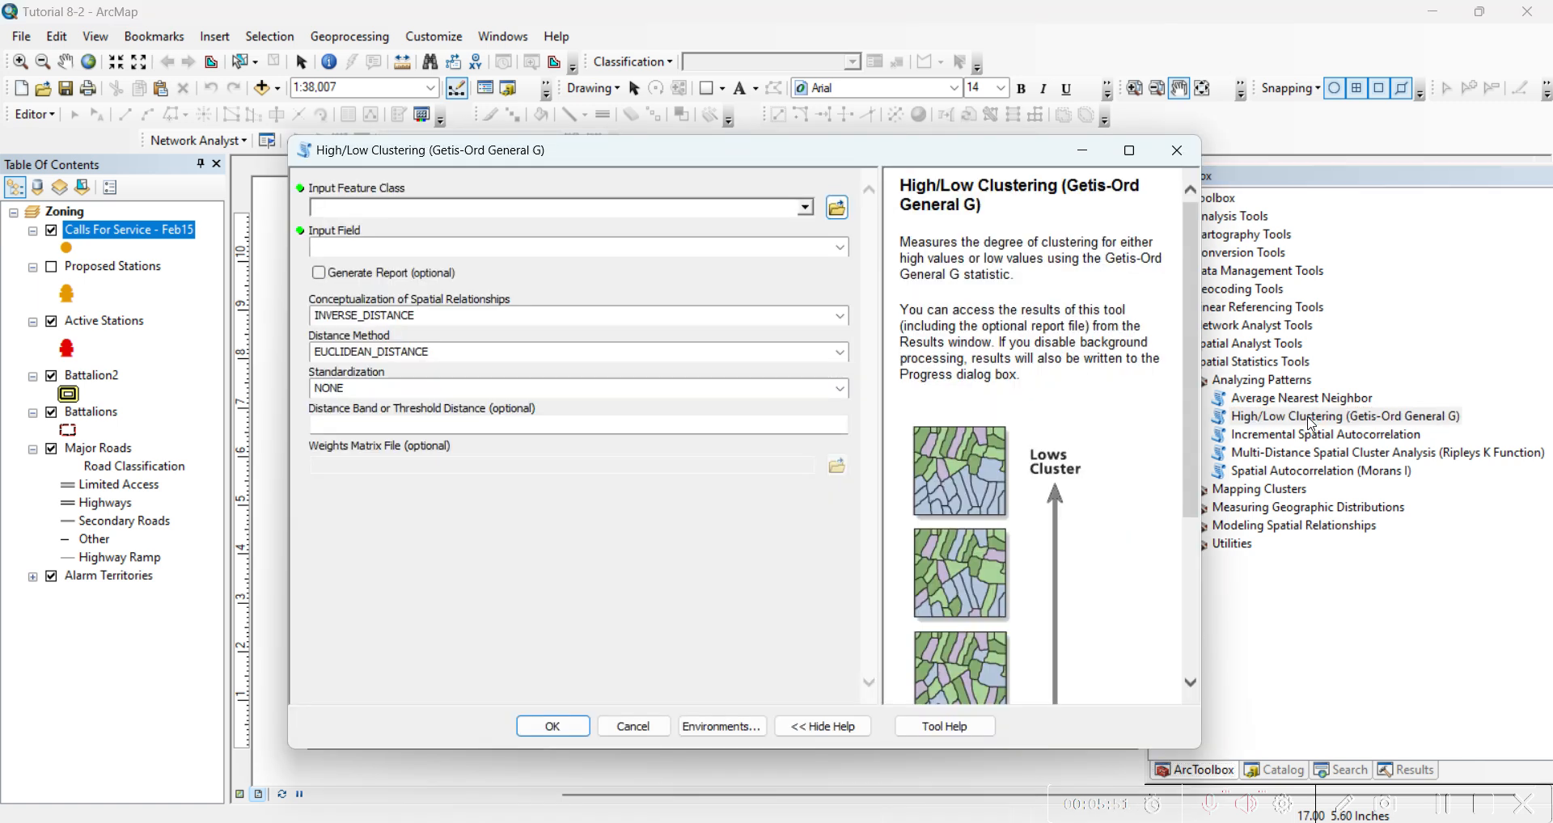
pyautogui.scroll(-3, 1084, 430)
pyautogui.scroll(3, 943, 252)
pyautogui.scroll(-2, 1081, 275)
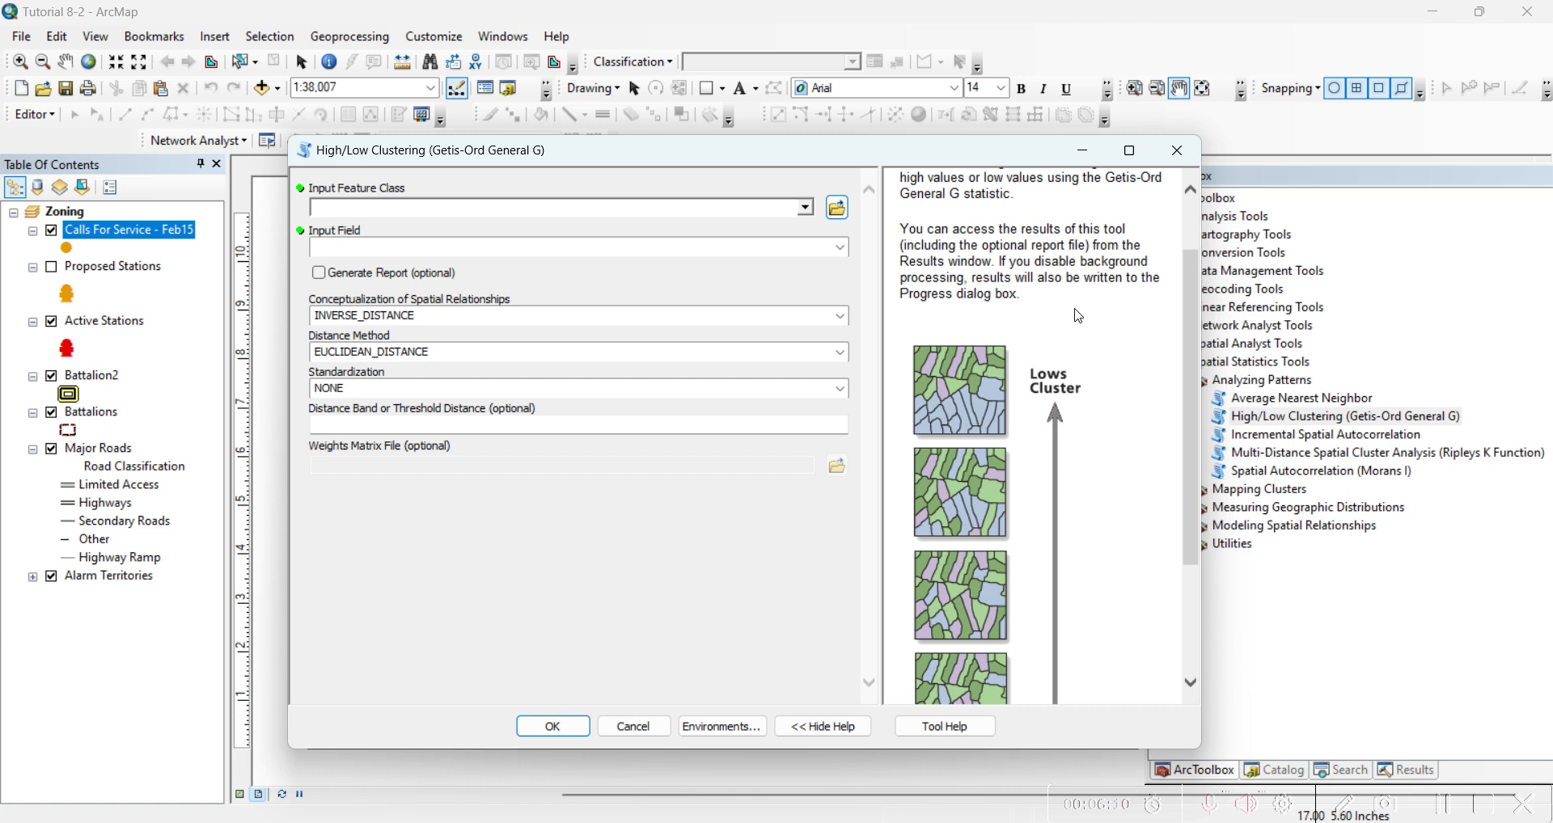
pyautogui.scroll(-4, 1079, 317)
pyautogui.scroll(2, 1082, 347)
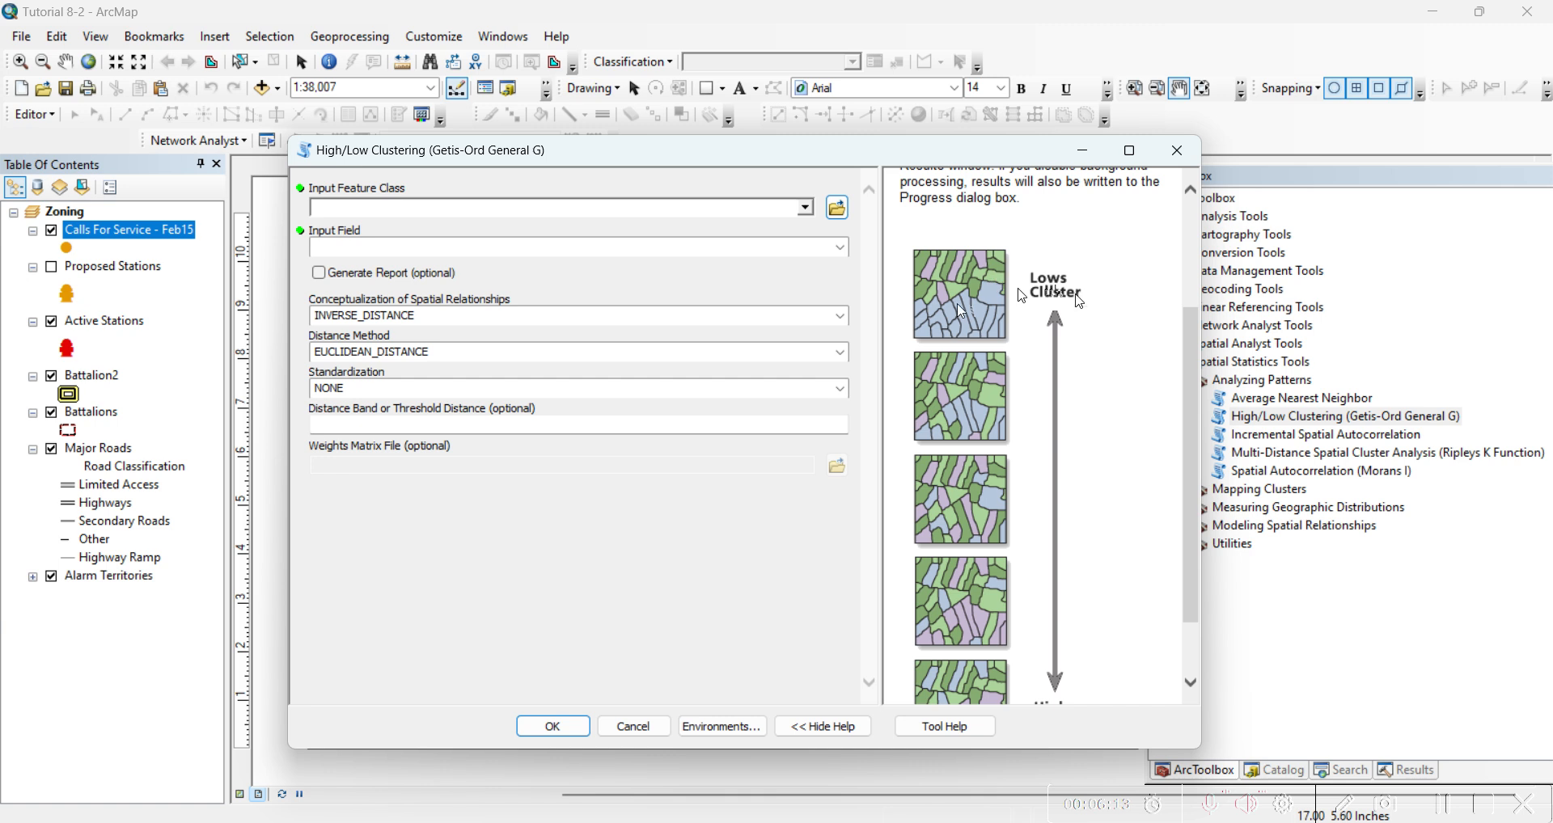
pyautogui.scroll(-2, 930, 336)
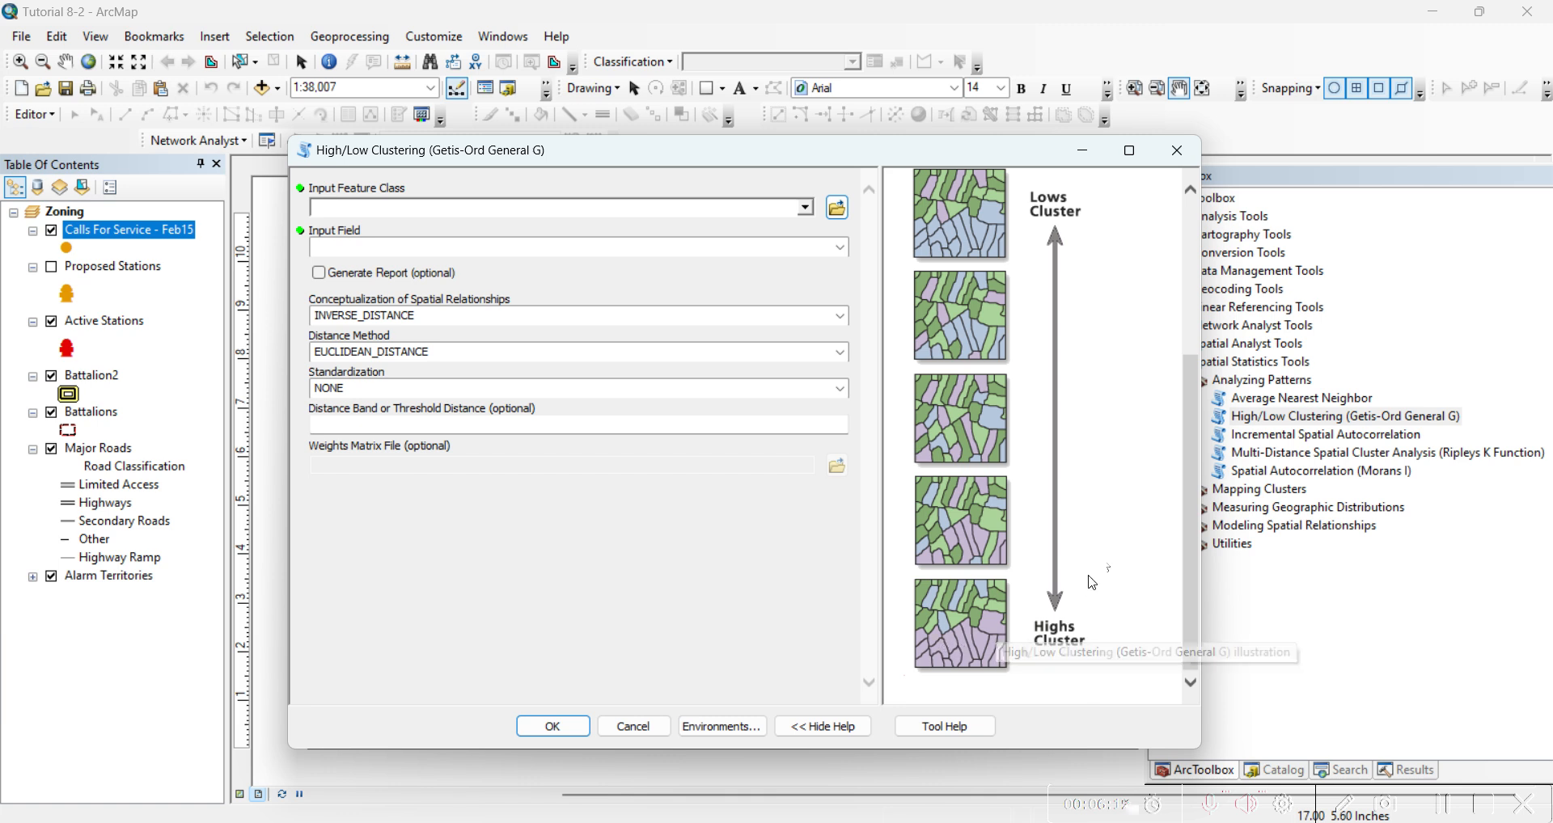
# - Set Calls For Service - Feb15 as the input feature class, FEE as the input field, and enable report generation for High/Low Clustering
pyautogui.click(805, 208)
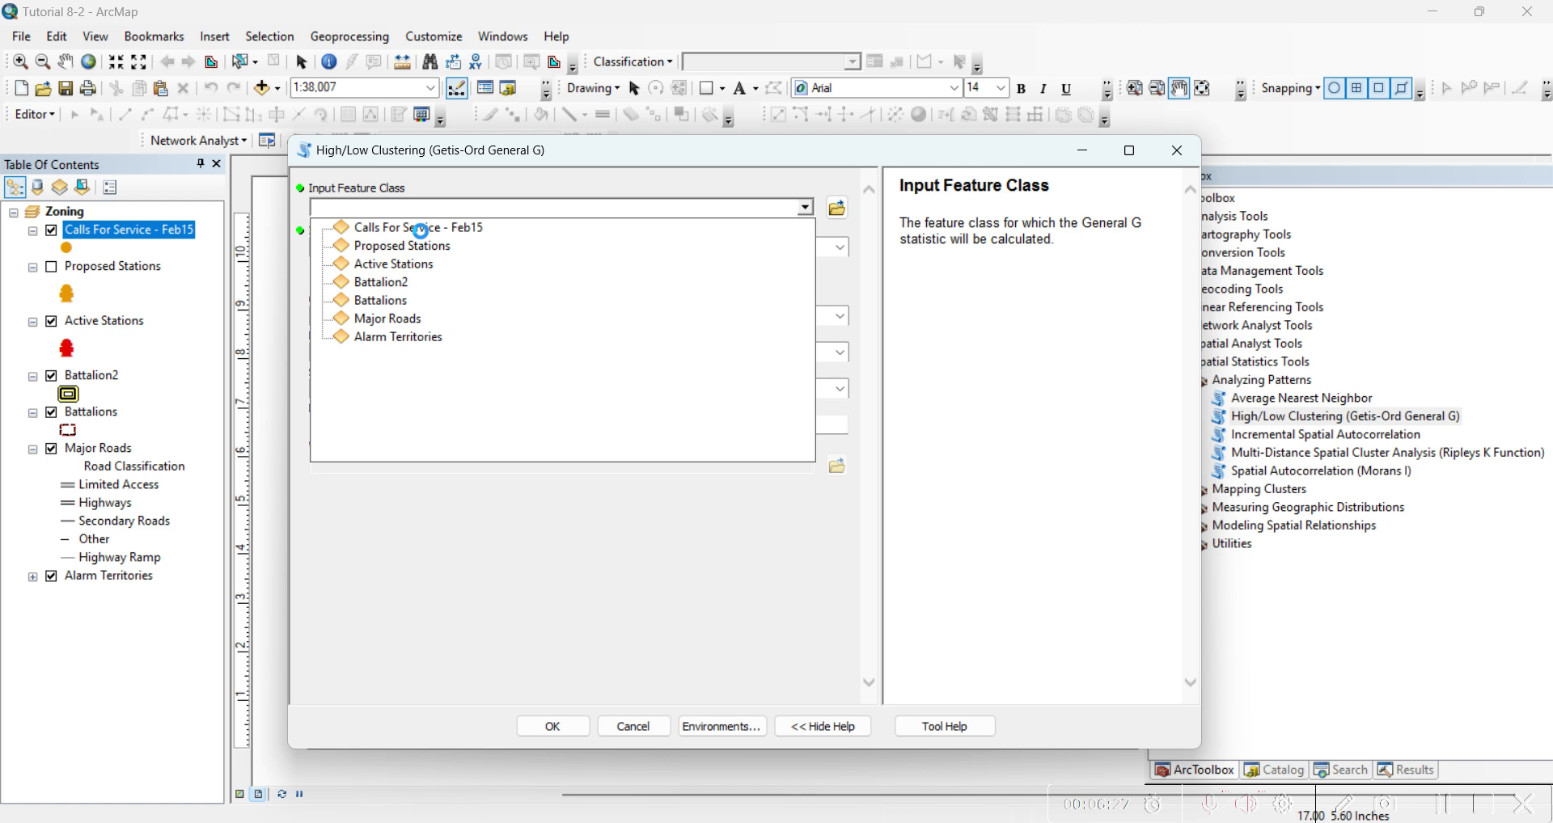
pyautogui.click(421, 230)
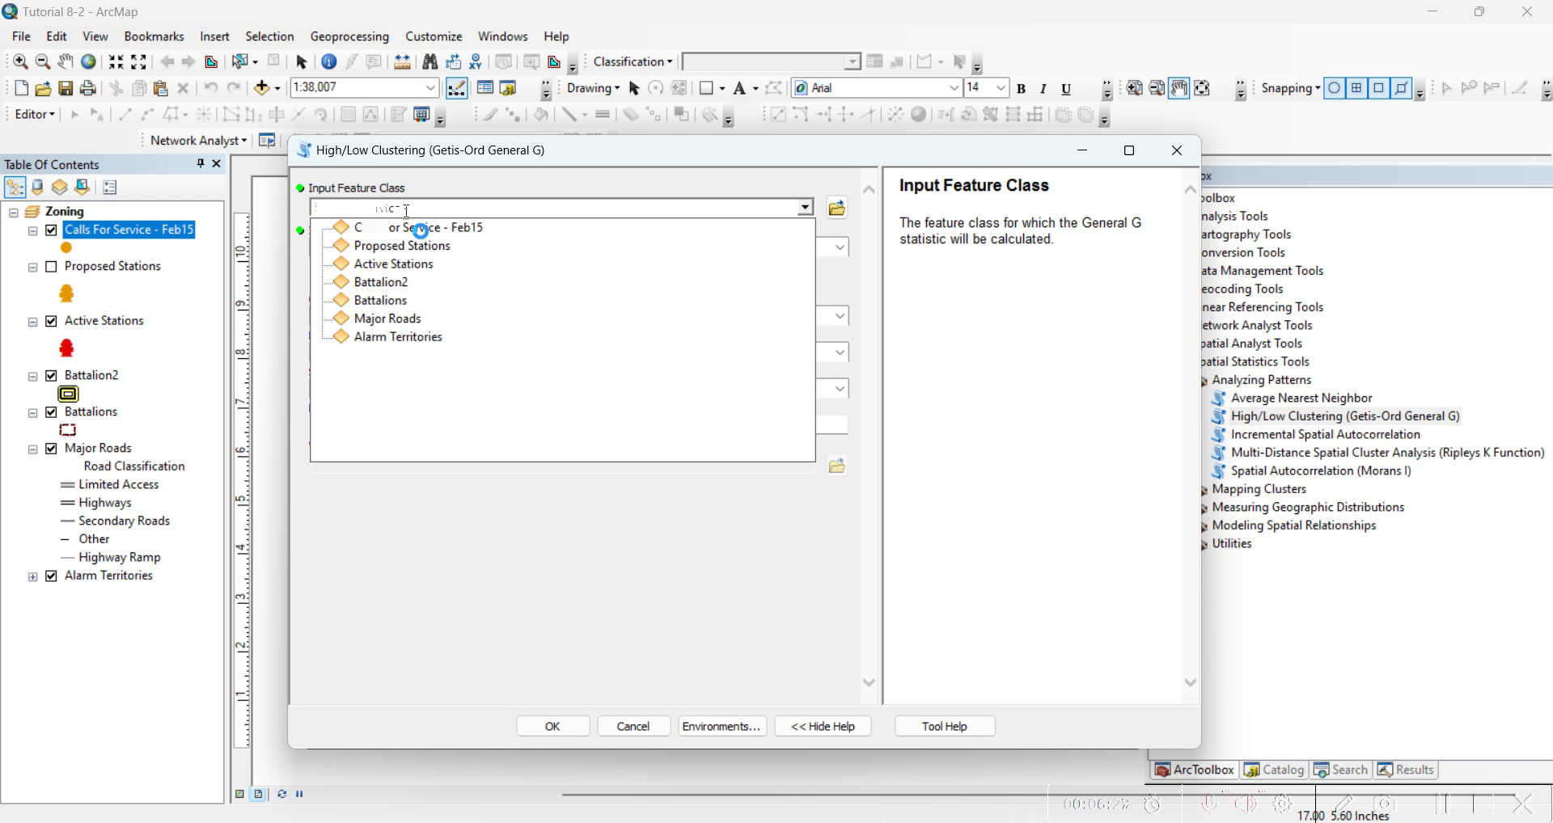
pyautogui.click(841, 247)
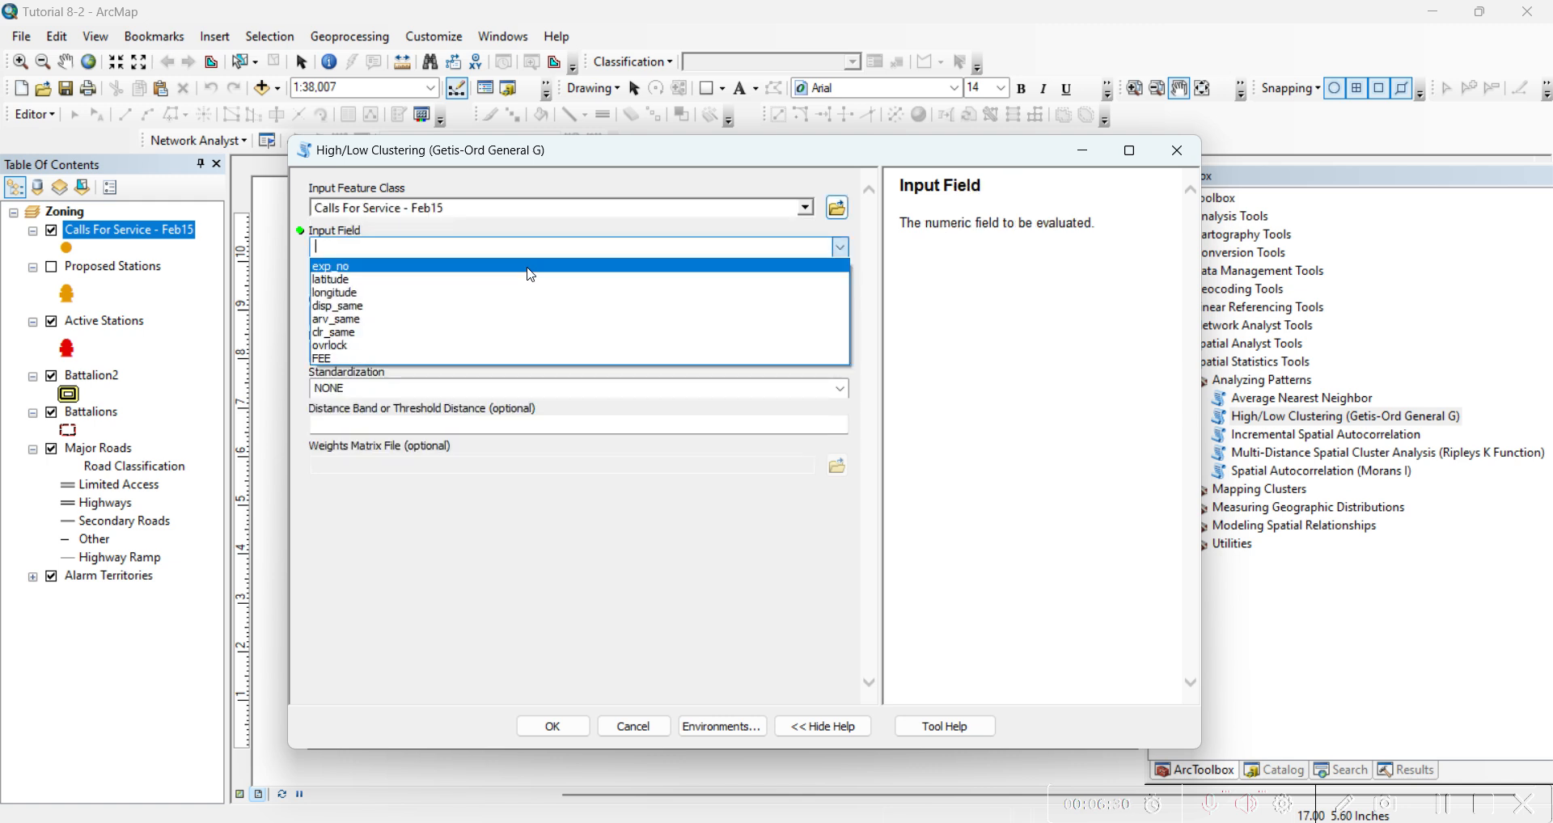
pyautogui.click(329, 361)
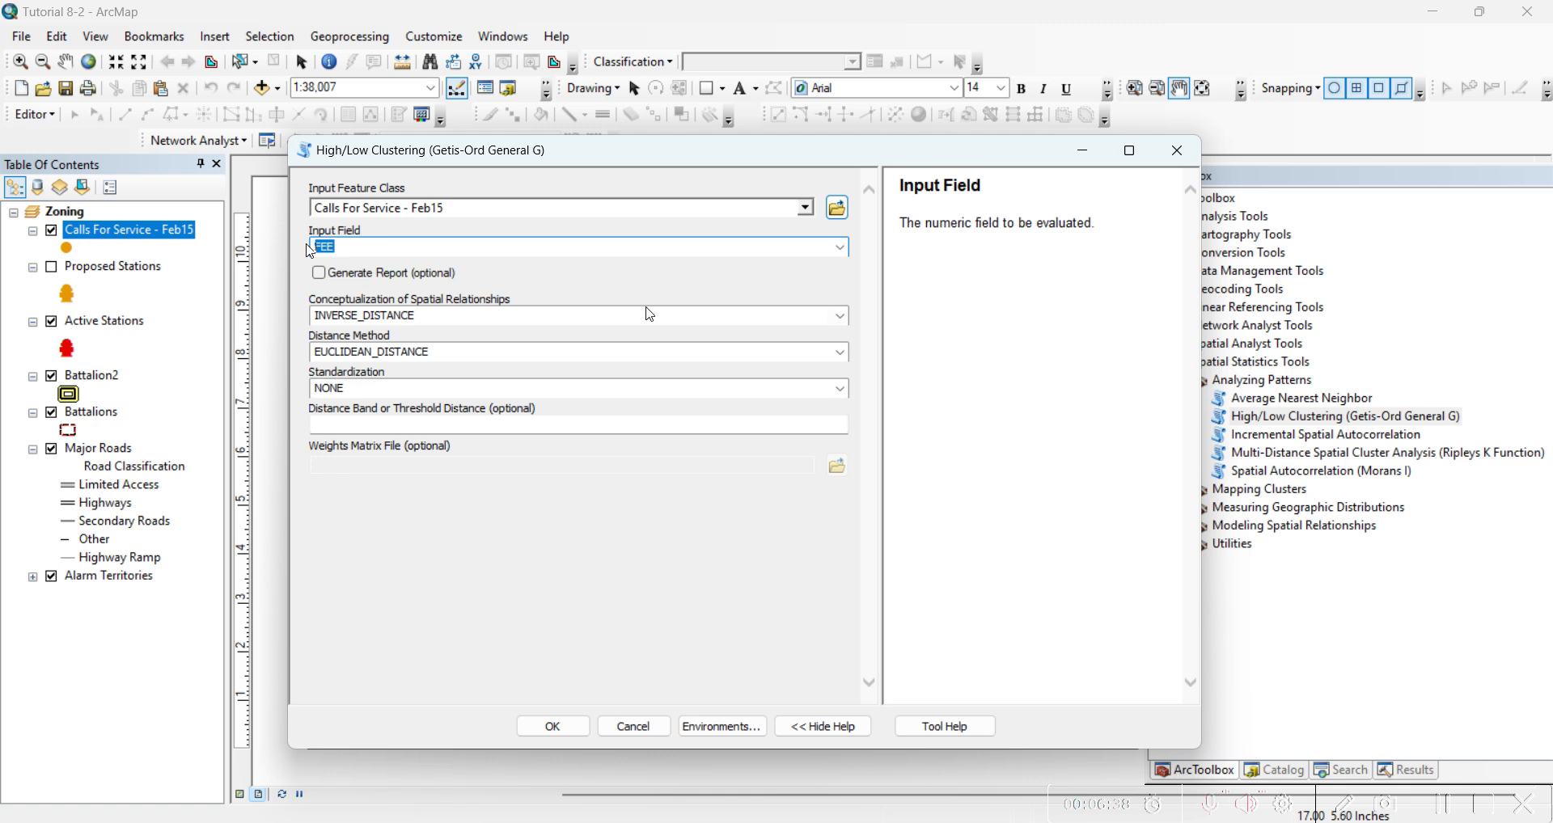
pyautogui.click(445, 313)
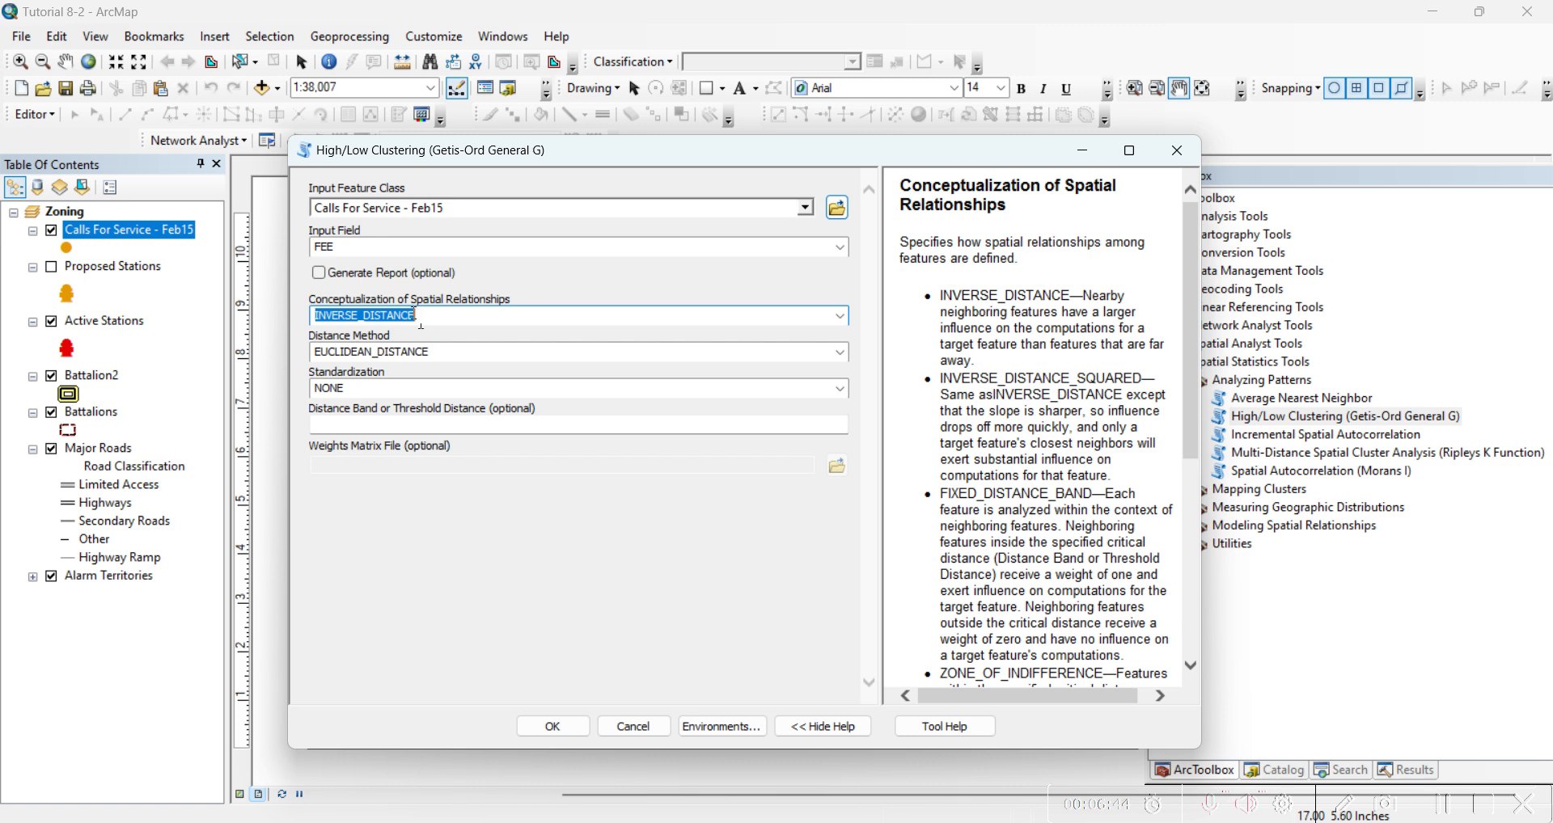
pyautogui.click(319, 274)
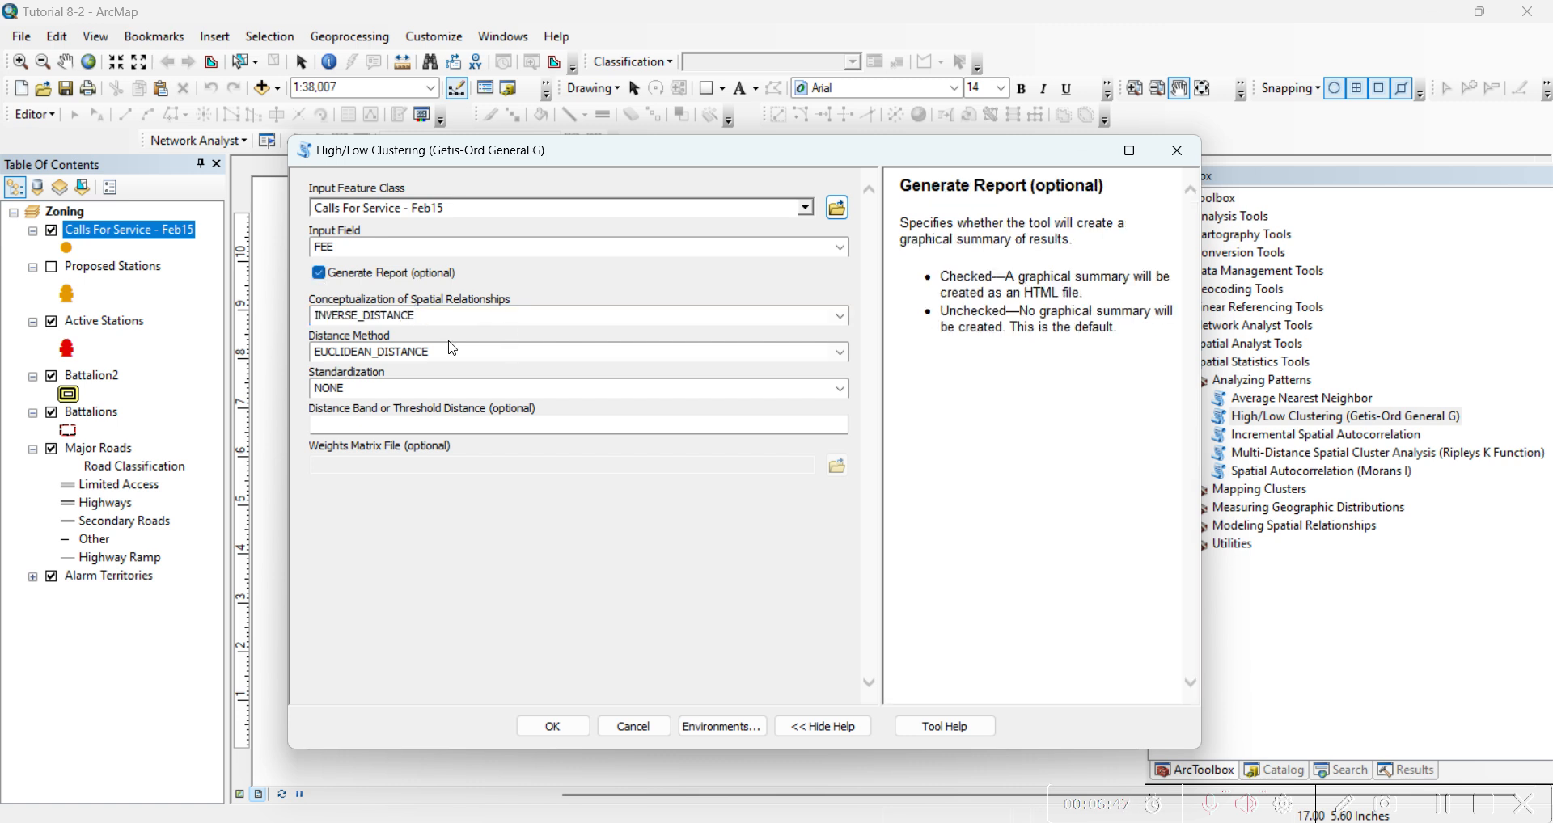
# - Review the tool help on the conceptualization of spatial relationships, distance method and standardization parameters
pyautogui.click(458, 317)
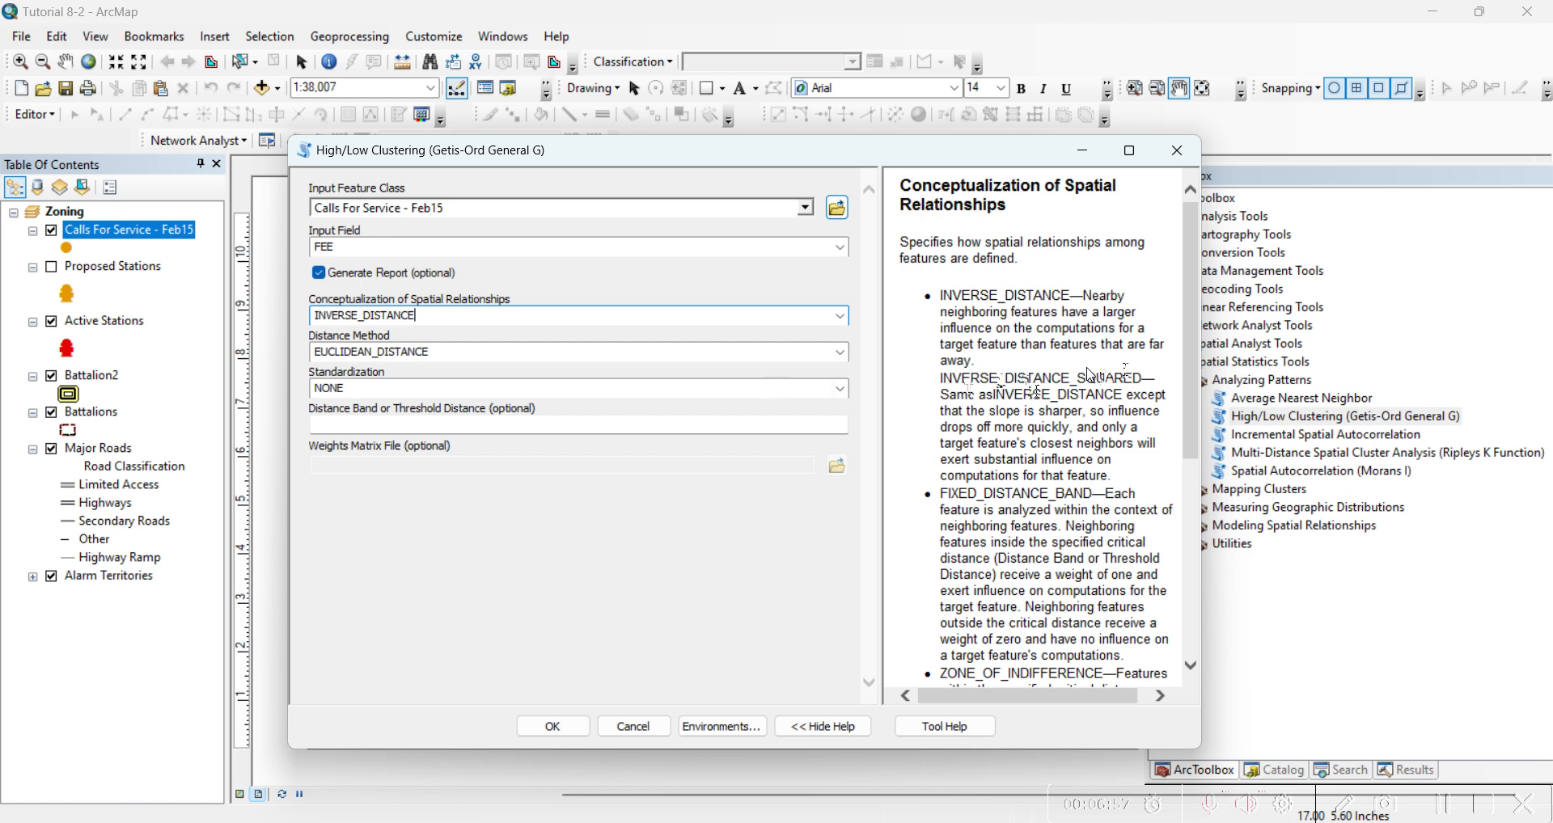
pyautogui.scroll(-3, 1059, 363)
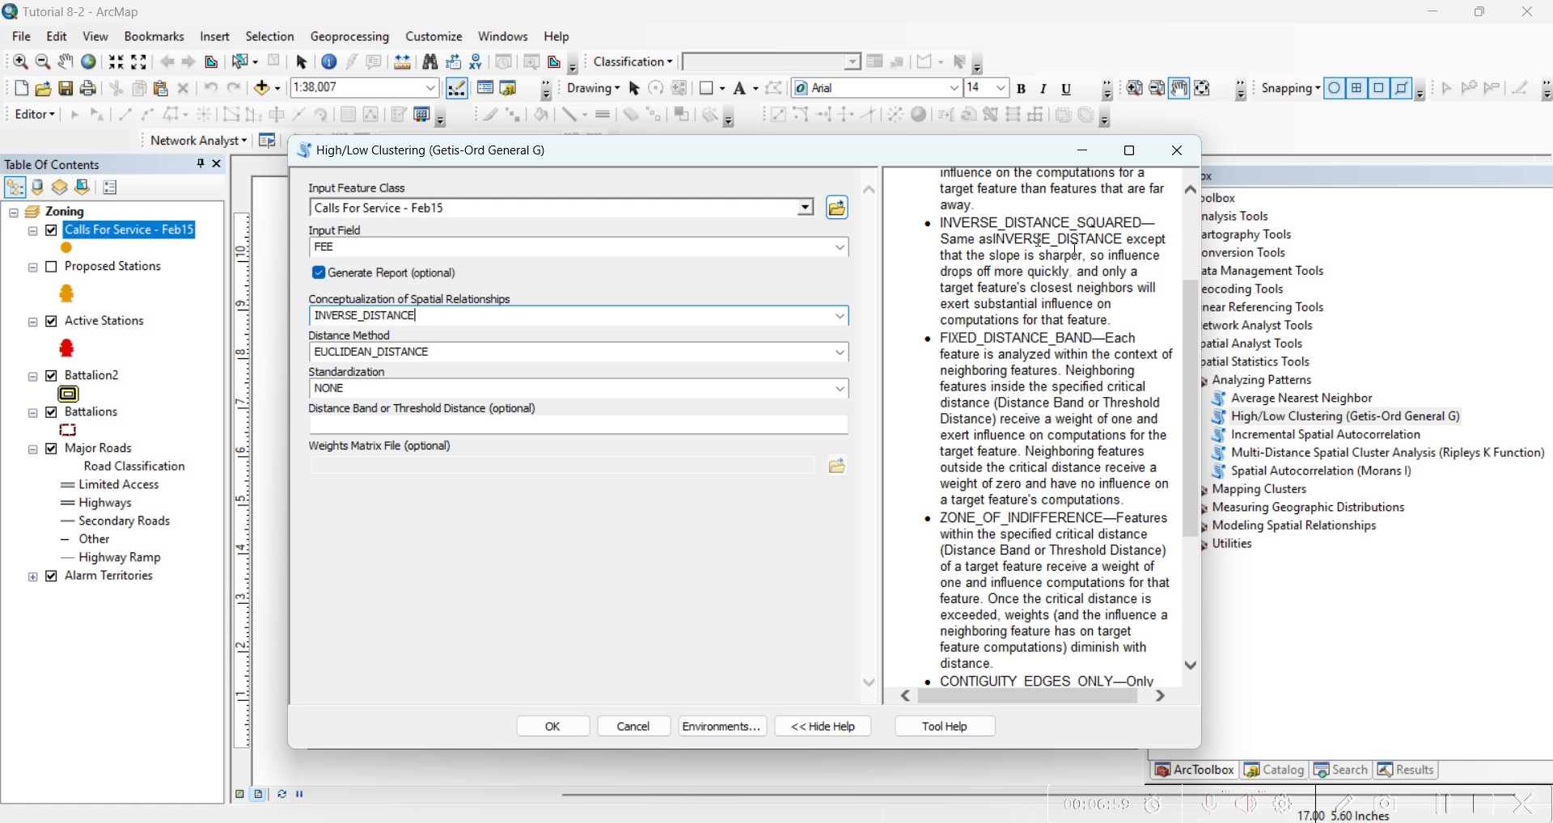
pyautogui.scroll(-4, 1037, 506)
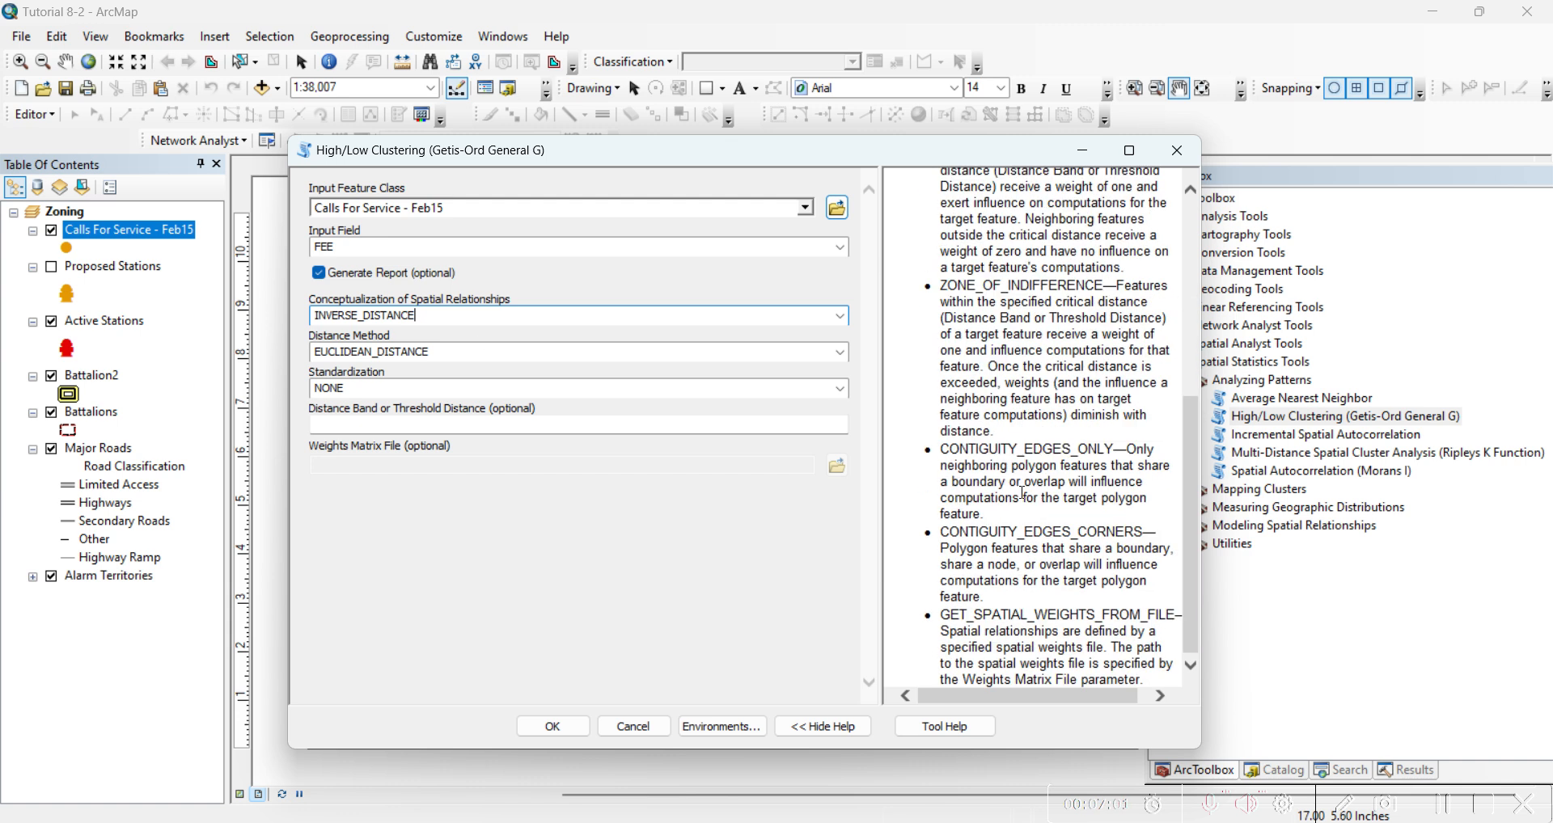
pyautogui.scroll(3, 1023, 493)
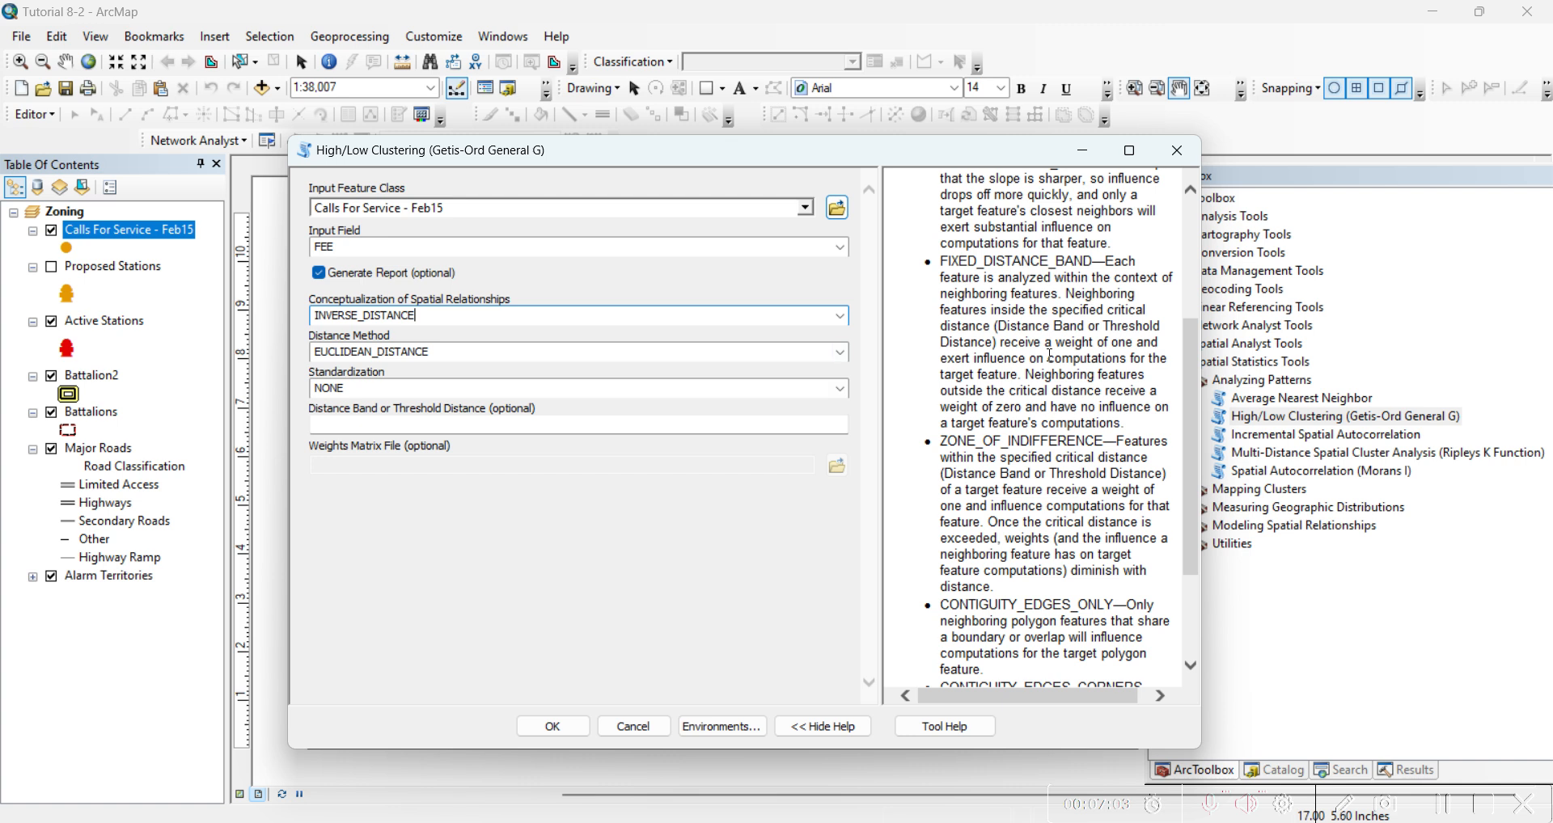
pyautogui.click(421, 349)
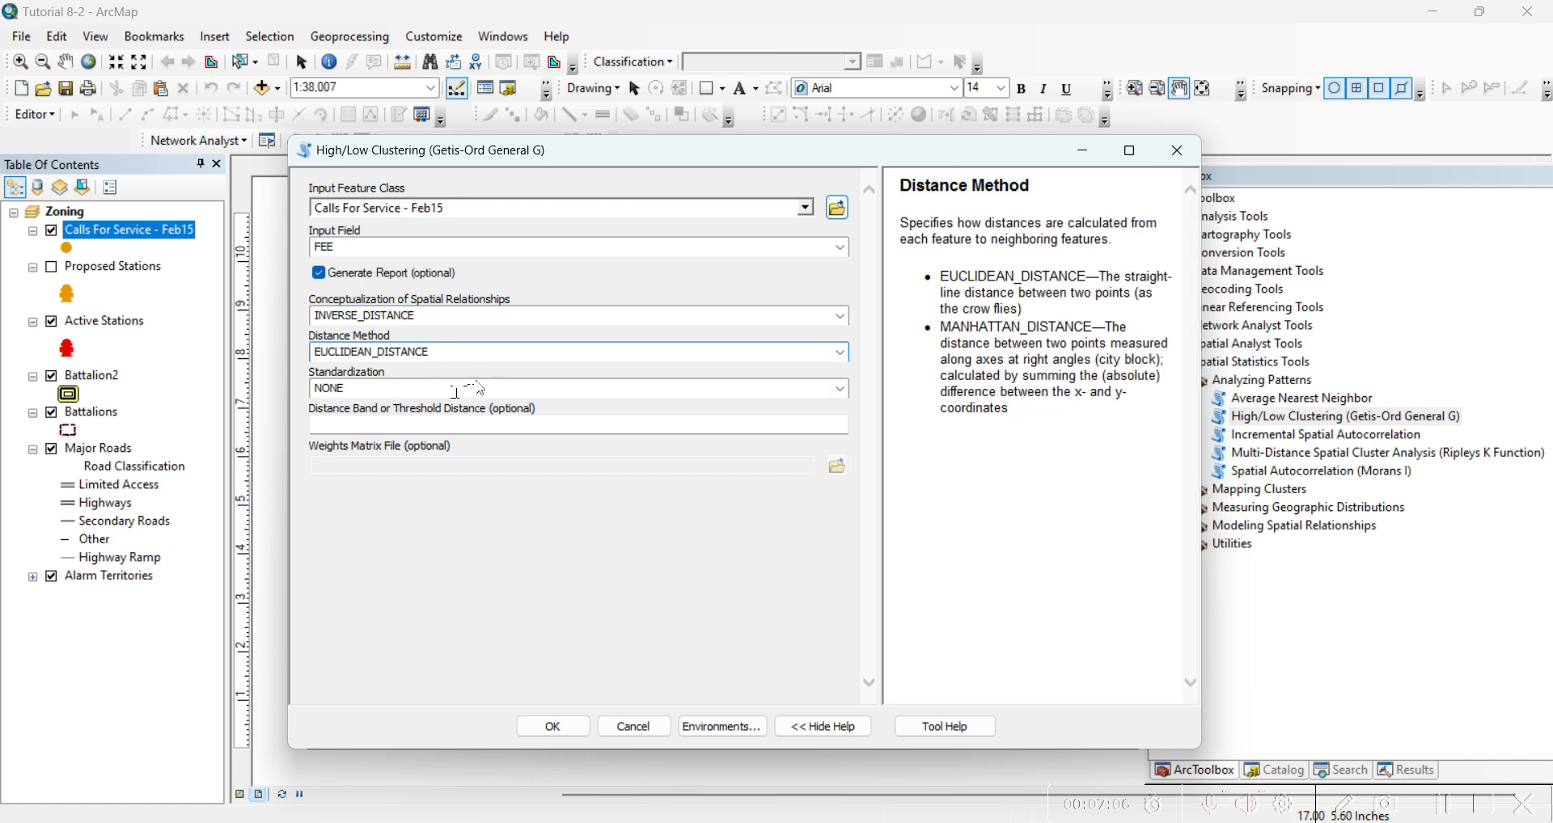
pyautogui.click(455, 390)
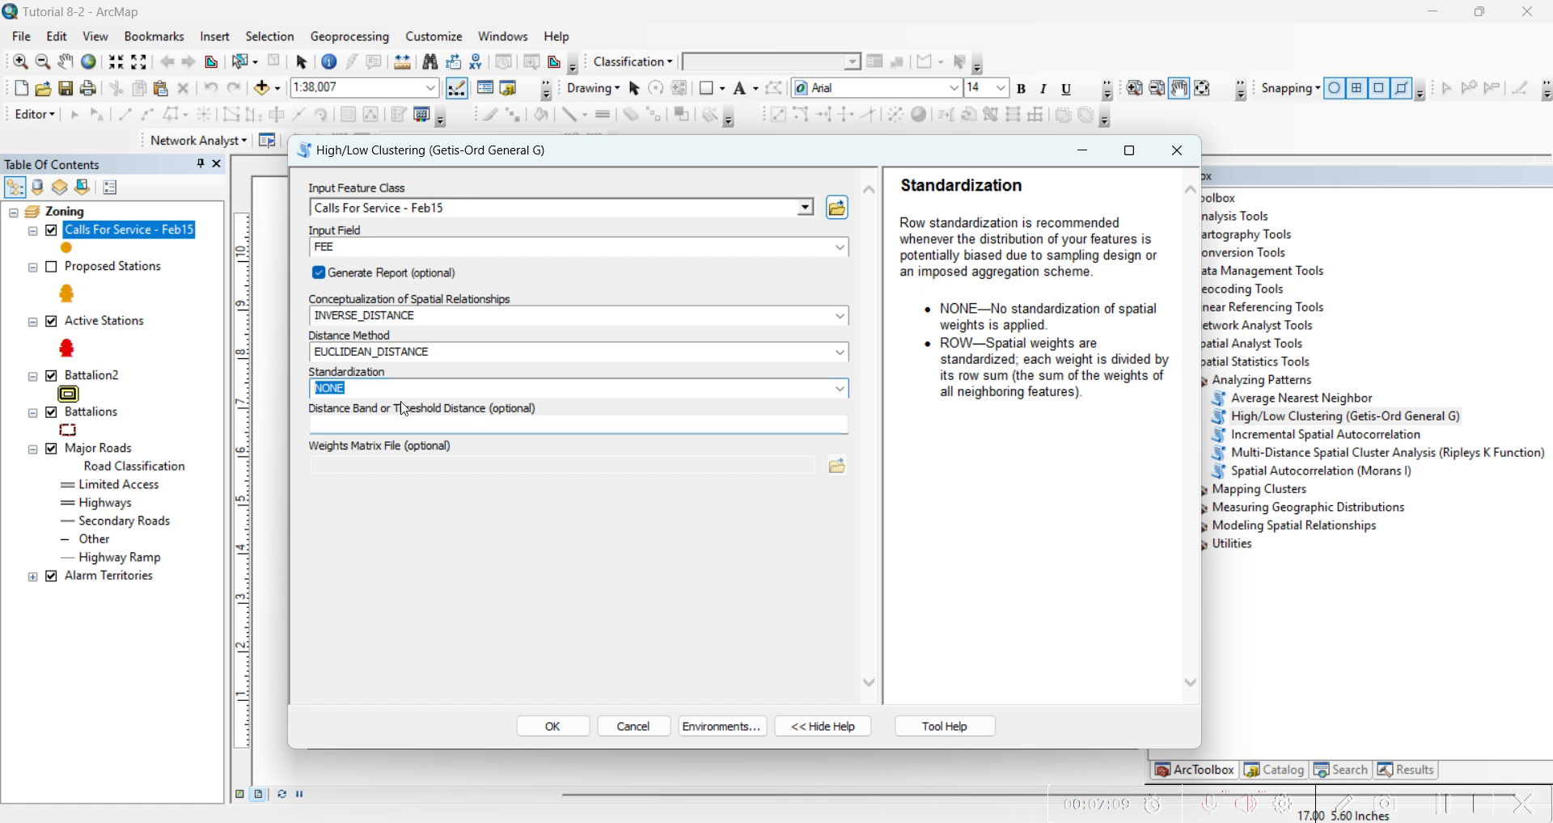
# - Set the distance band or threshold distance to 1000 and run the High/Low Clustering tool
pyautogui.click(689, 421)
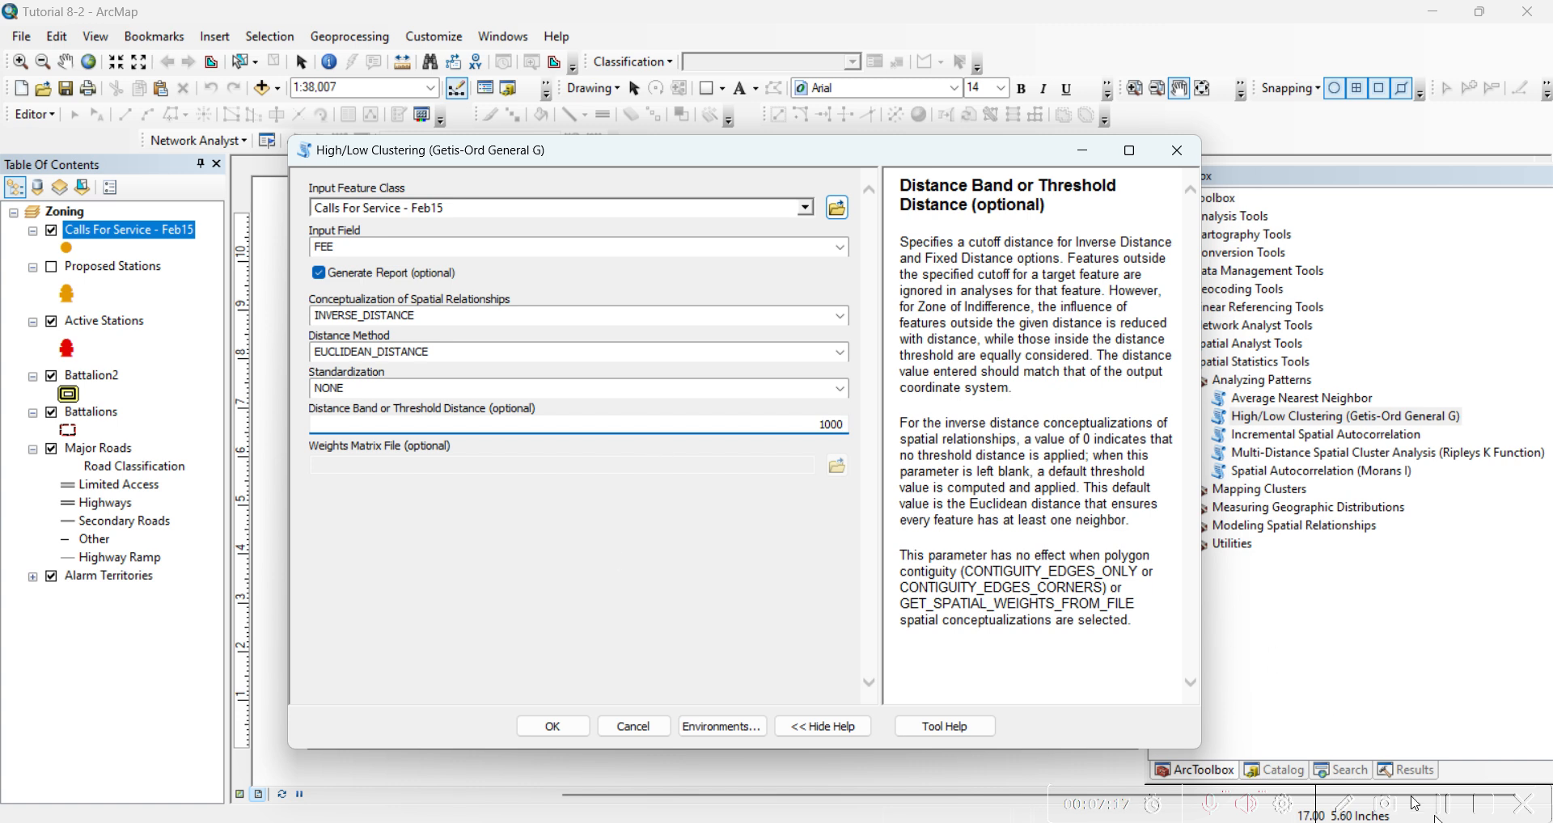
pyautogui.click(1445, 818)
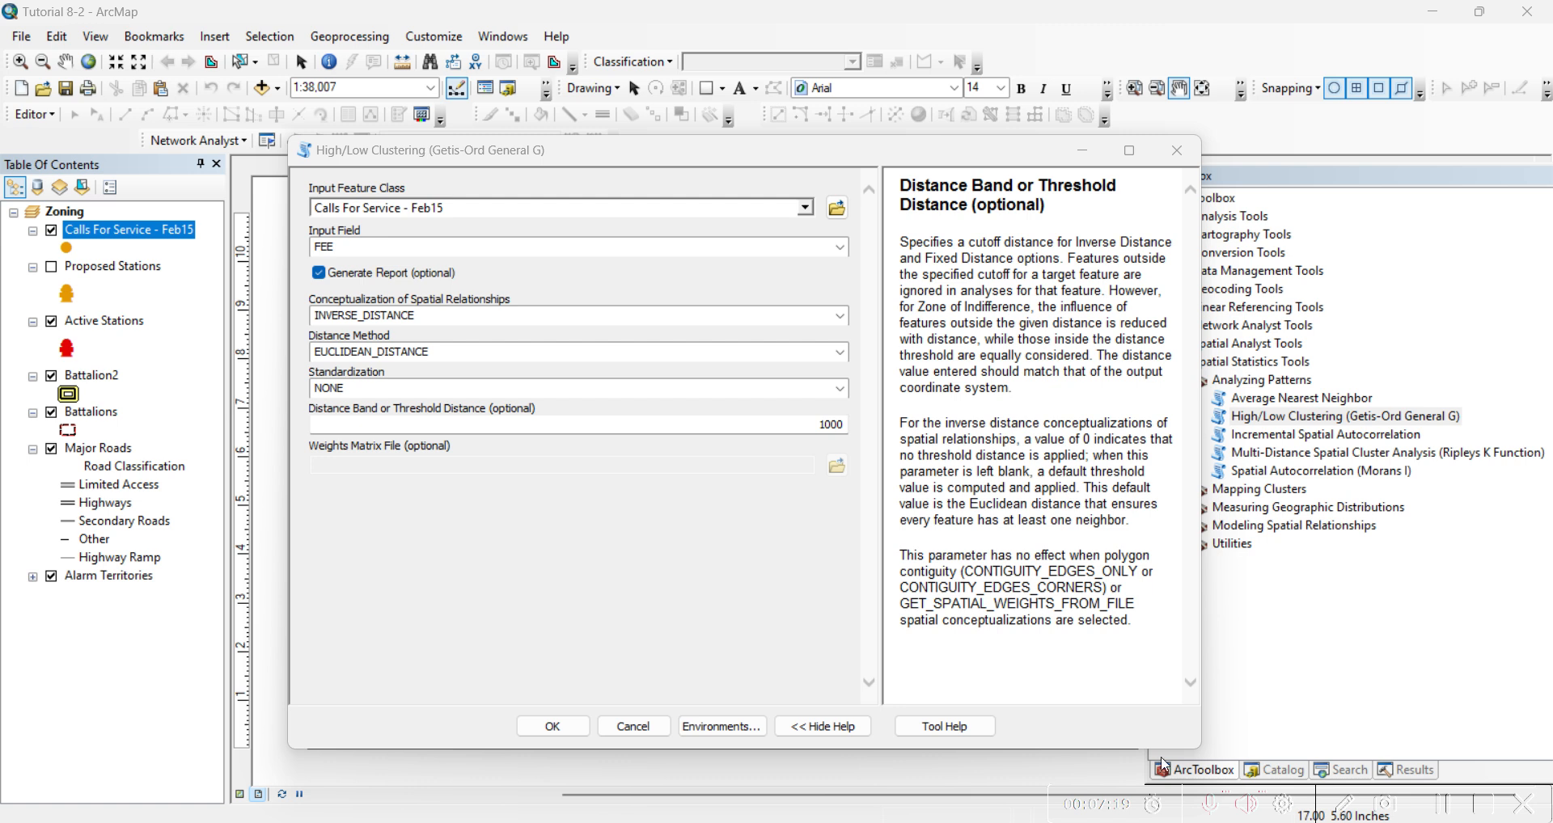
pyautogui.click(546, 582)
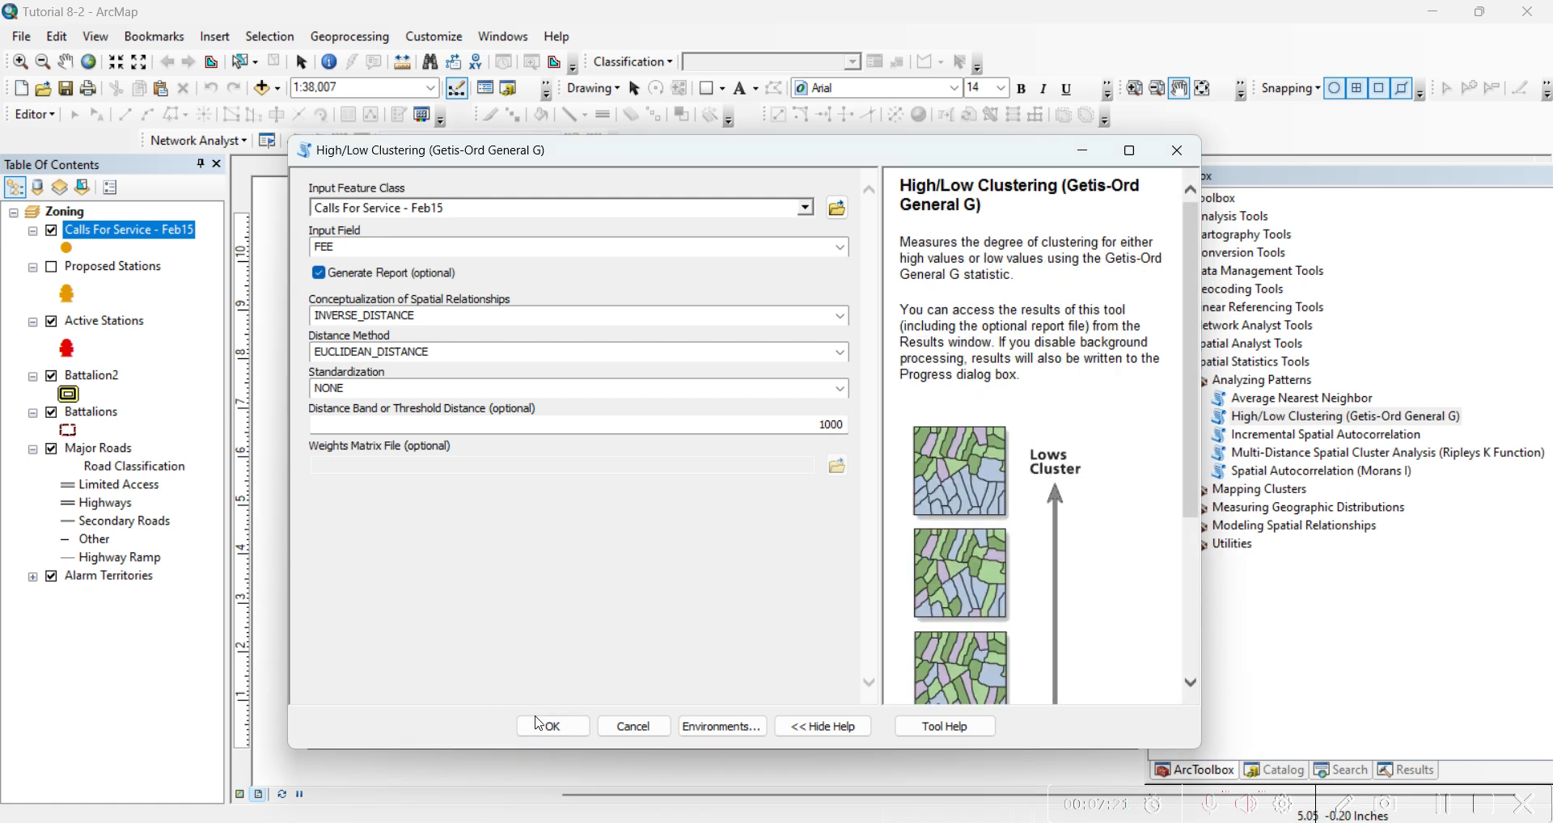
pyautogui.click(544, 726)
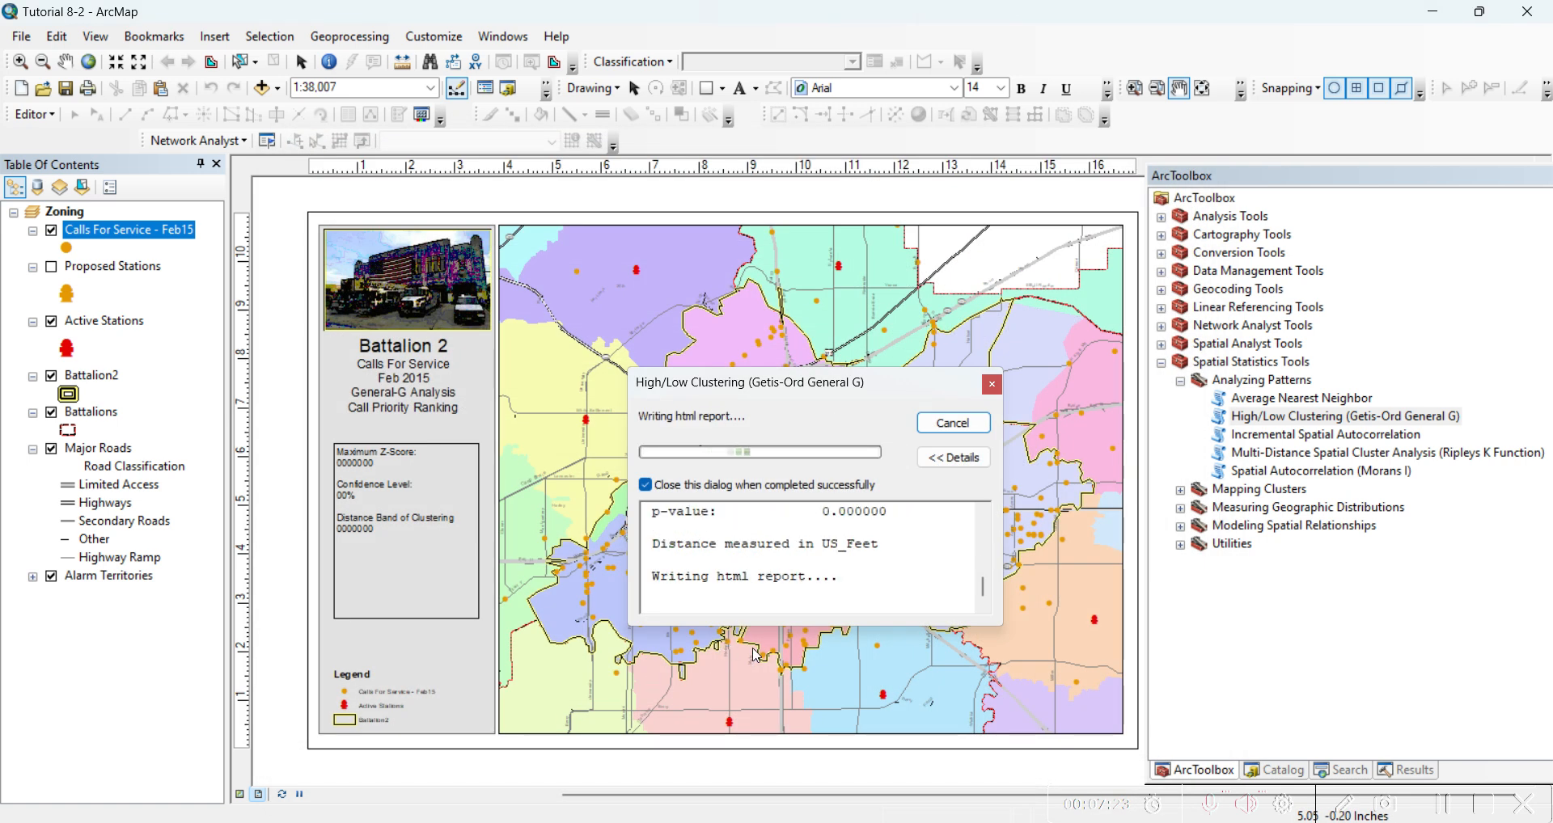
# - Open the HTML report from the High/Low Clustering results and examine its significance chart, General G summary and dataset information
pyautogui.click(1408, 771)
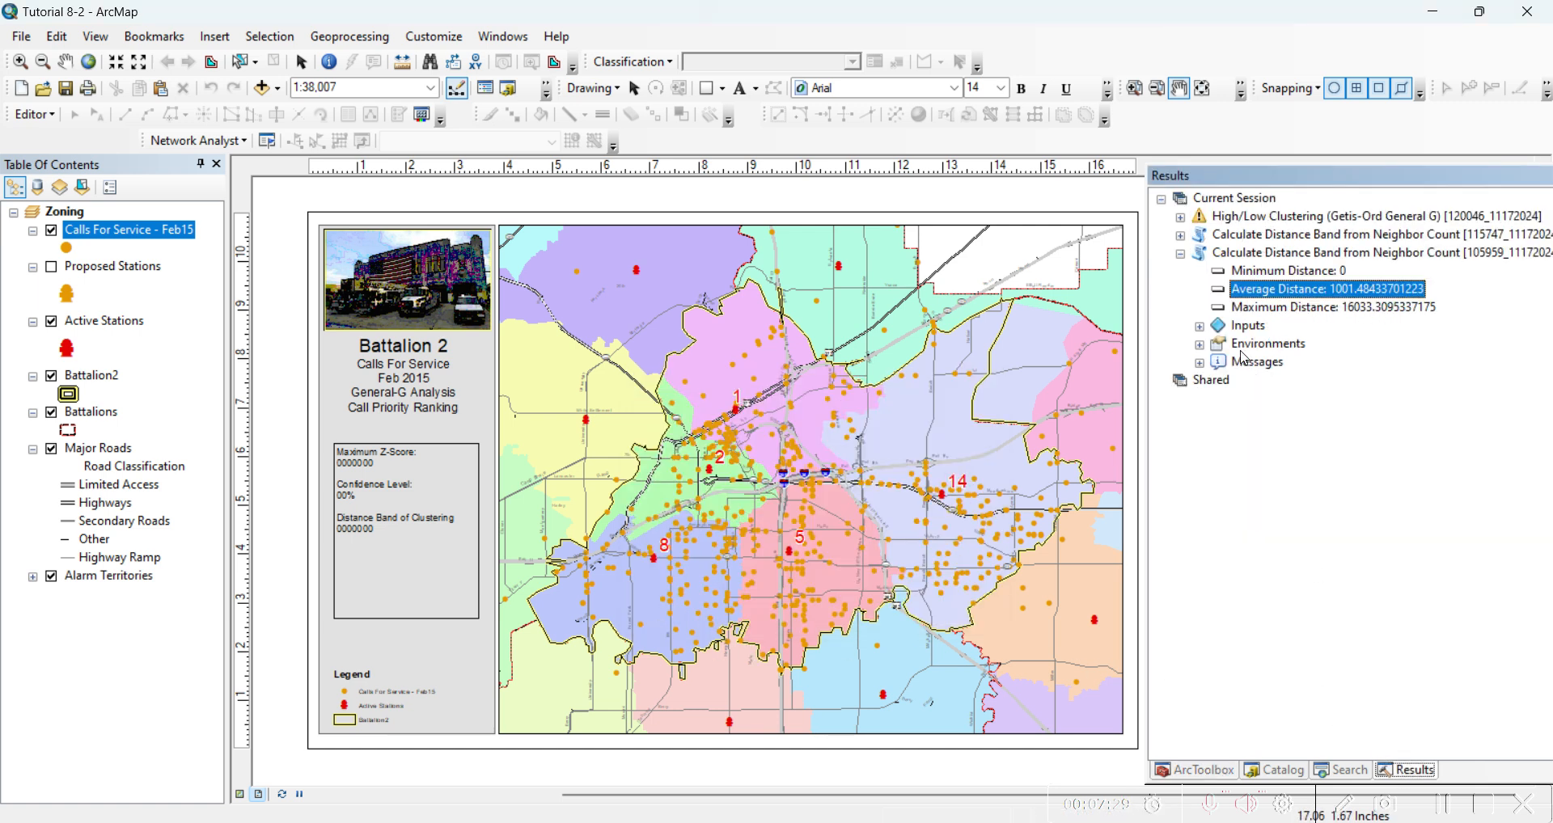
pyautogui.click(1181, 218)
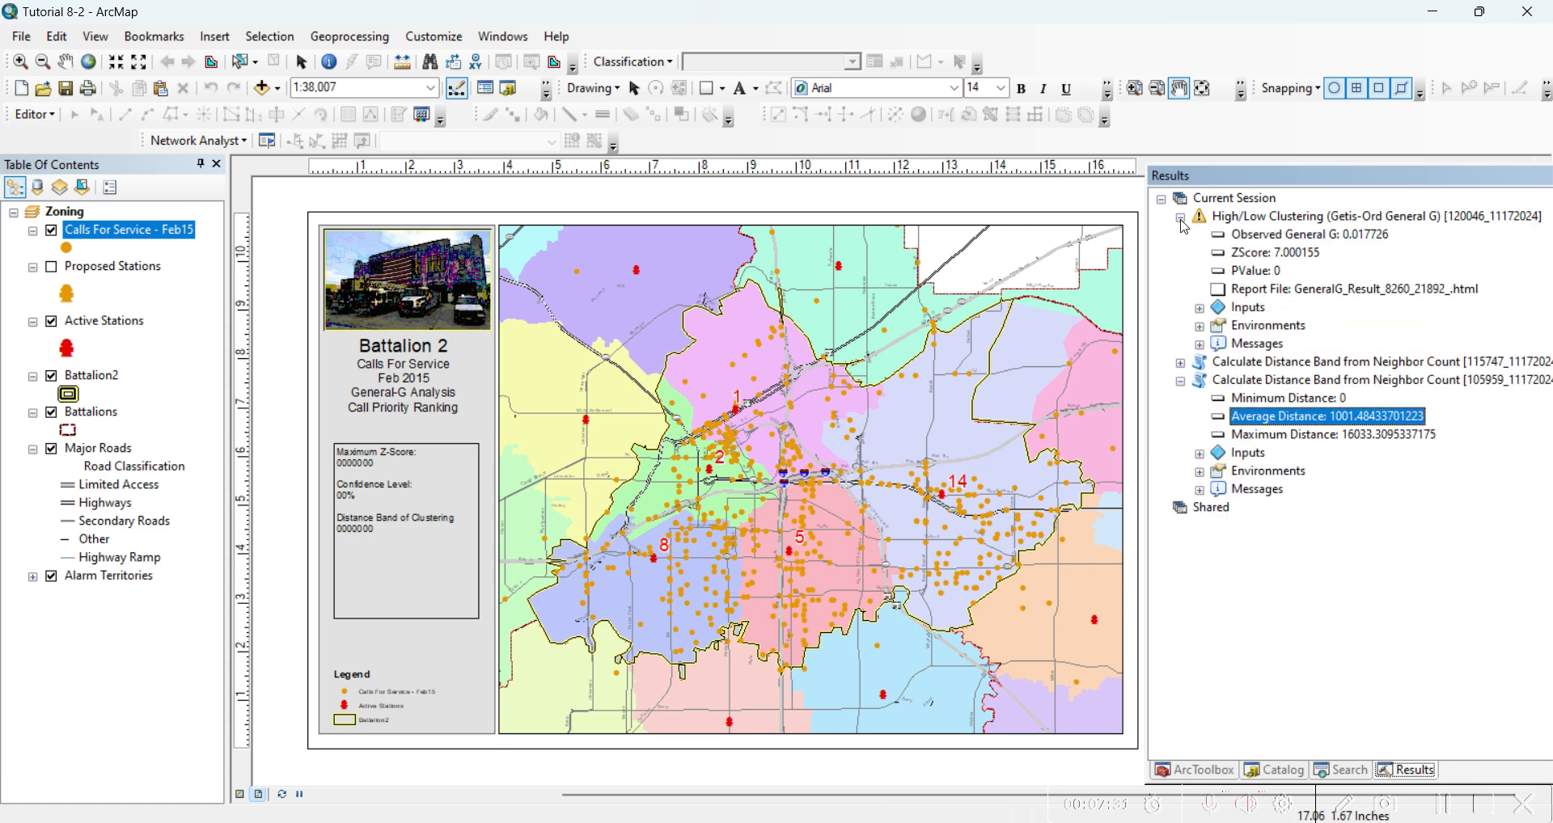
pyautogui.click(1261, 222)
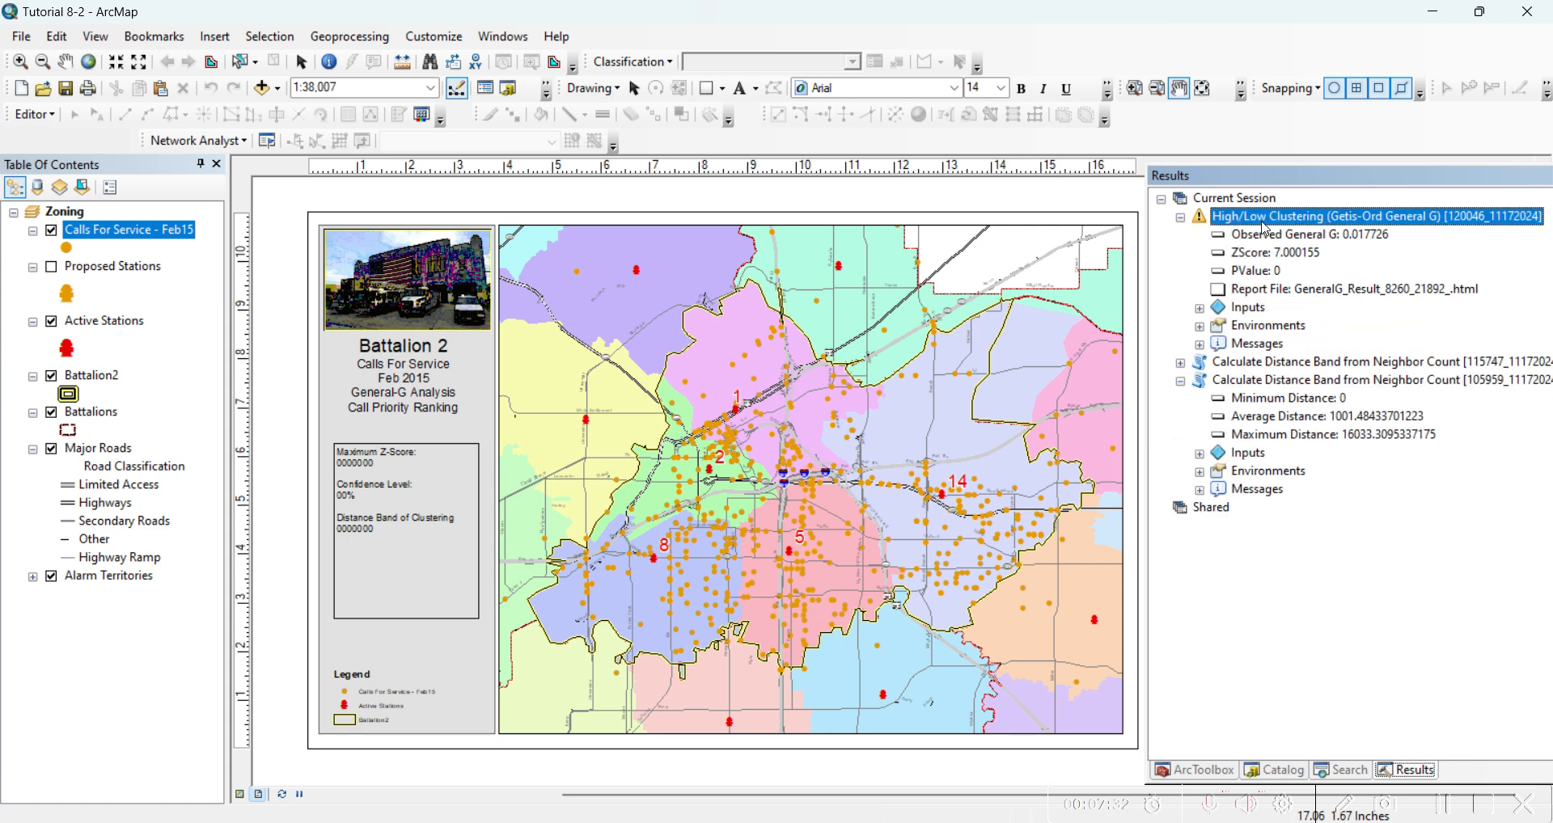
pyautogui.click(1291, 289)
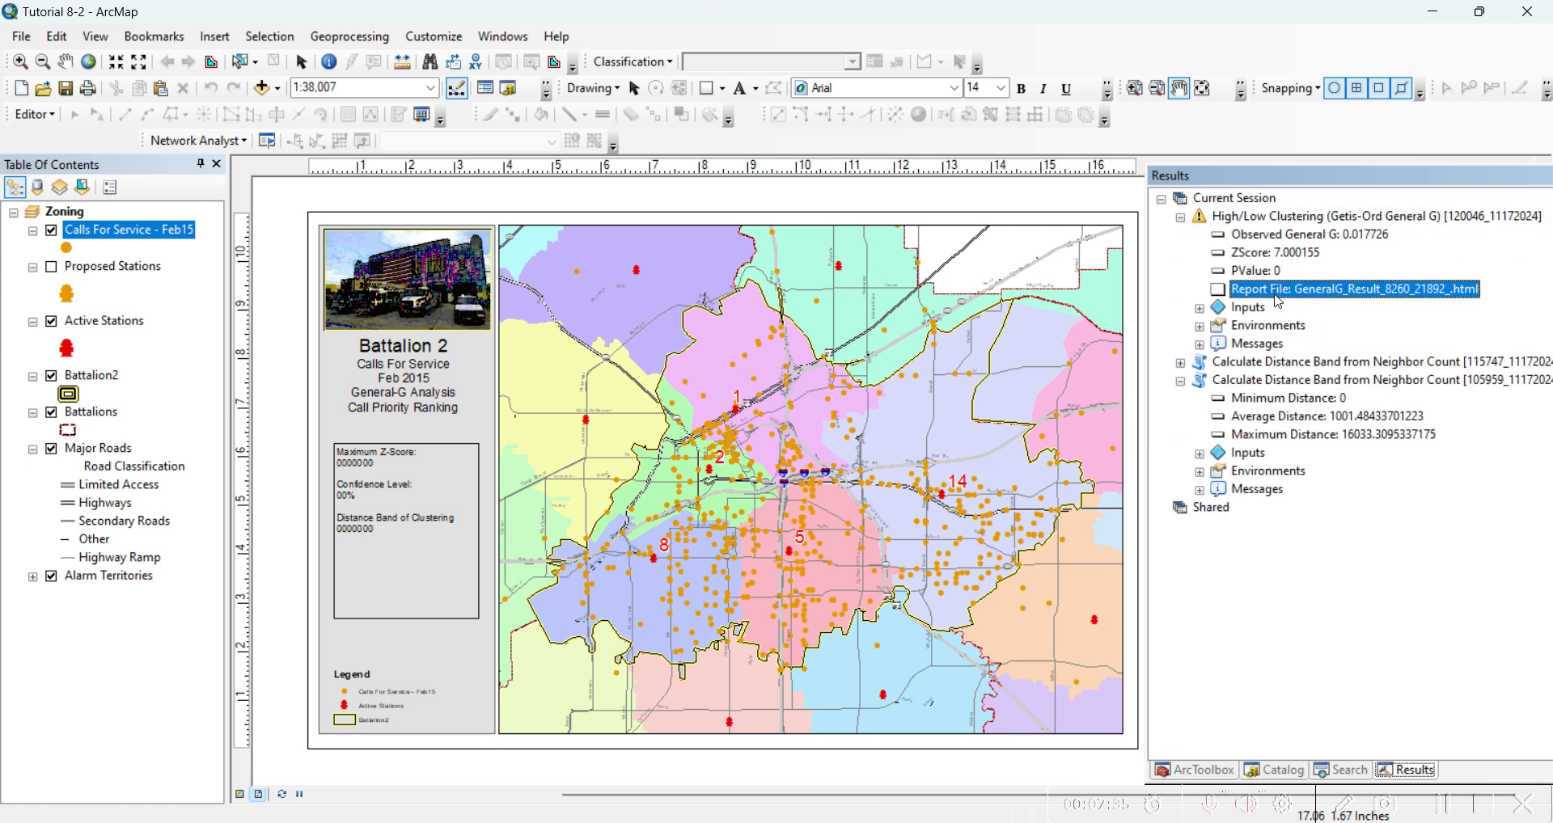
pyautogui.doubleClick(1276, 294)
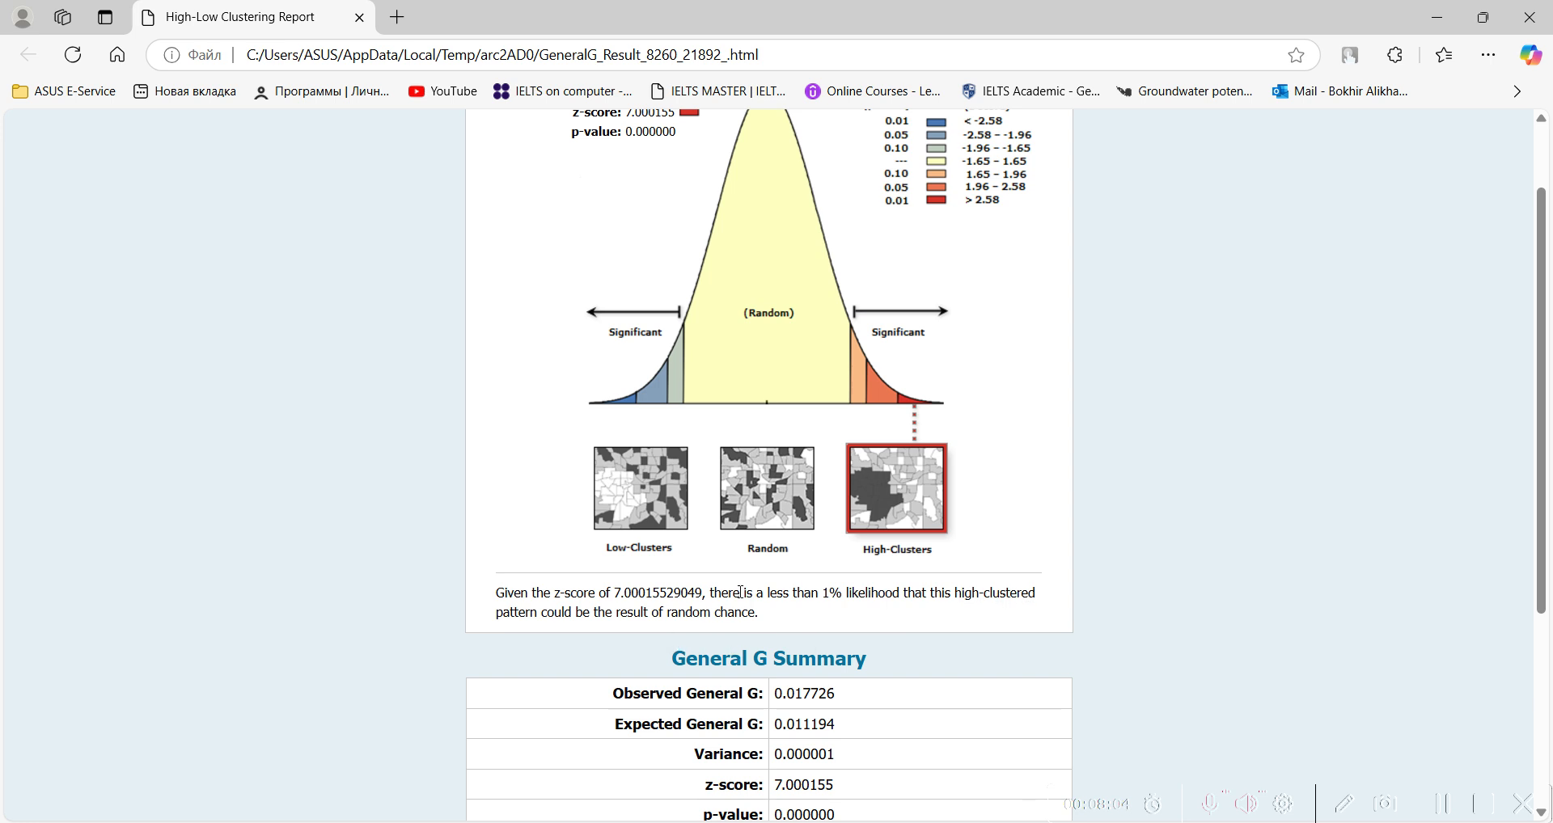
pyautogui.moveTo(760, 612); pyautogui.dragTo(700, 612)
pyautogui.click(976, 632)
pyautogui.scroll(-3, 910, 495)
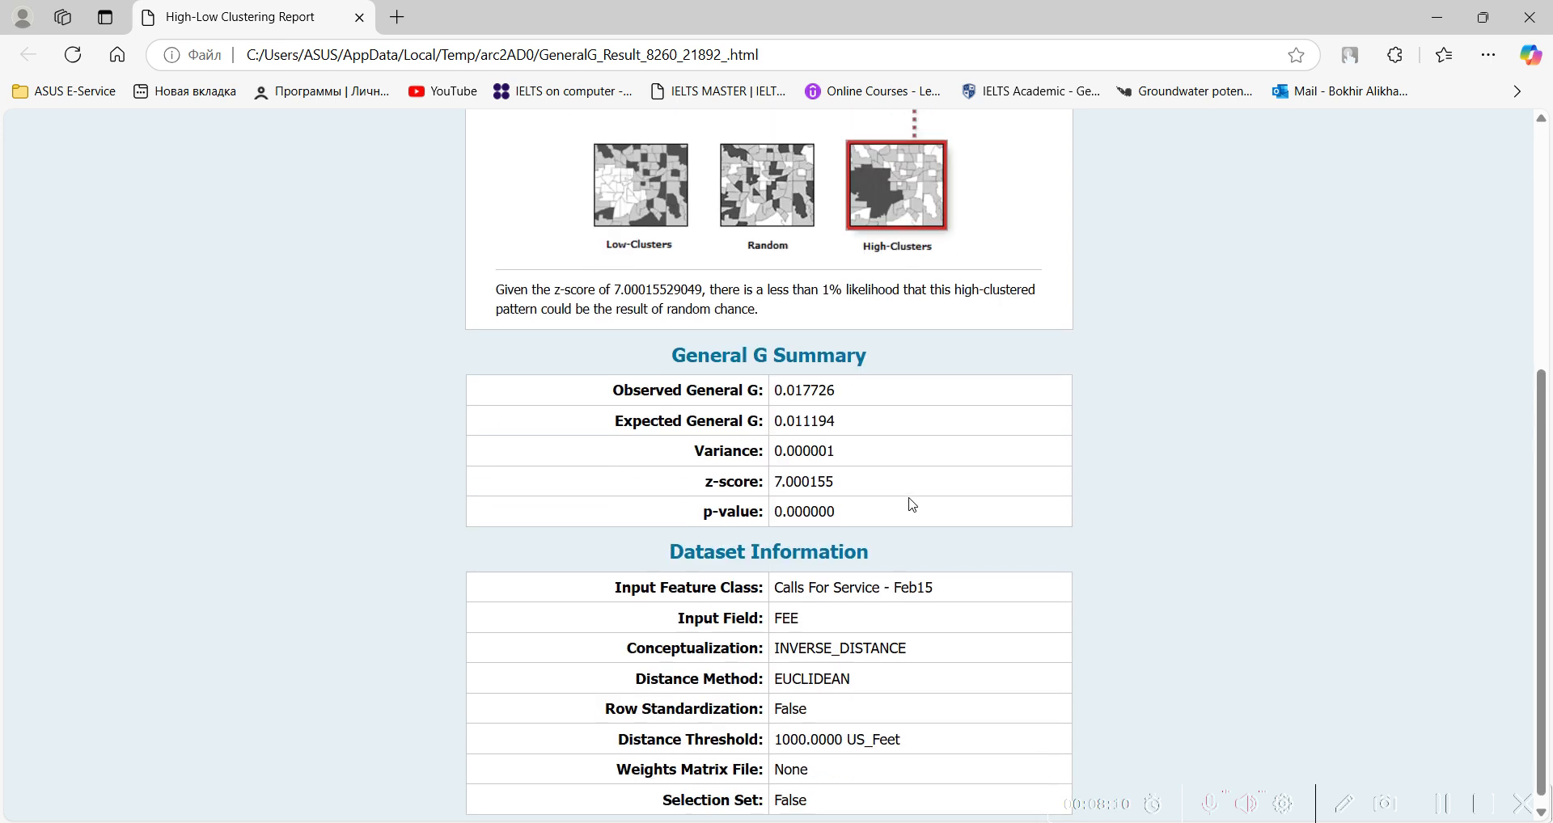
pyautogui.scroll(4, 910, 511)
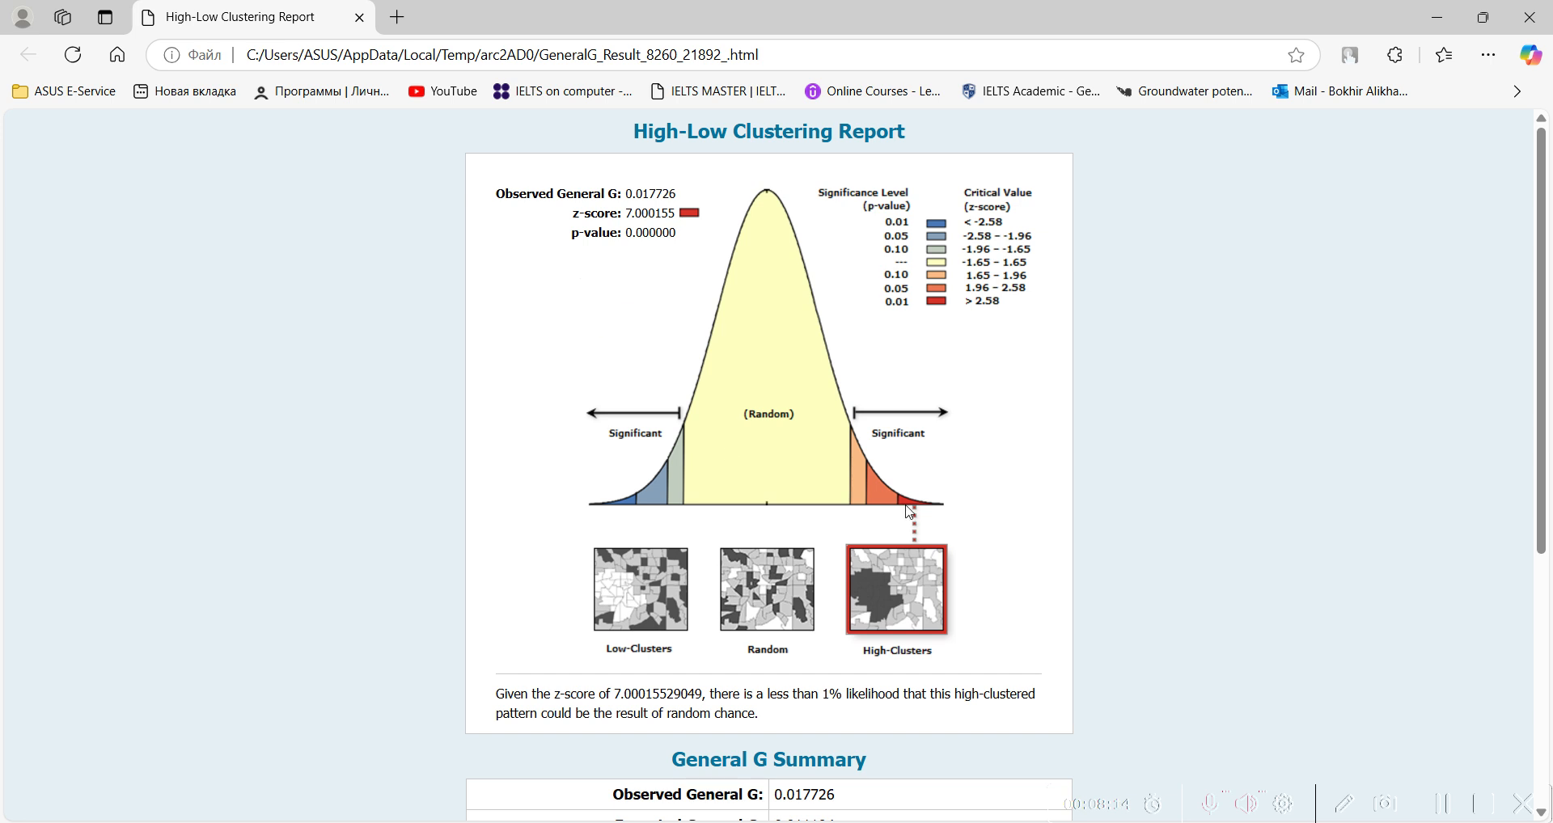
pyautogui.scroll(-1, 909, 511)
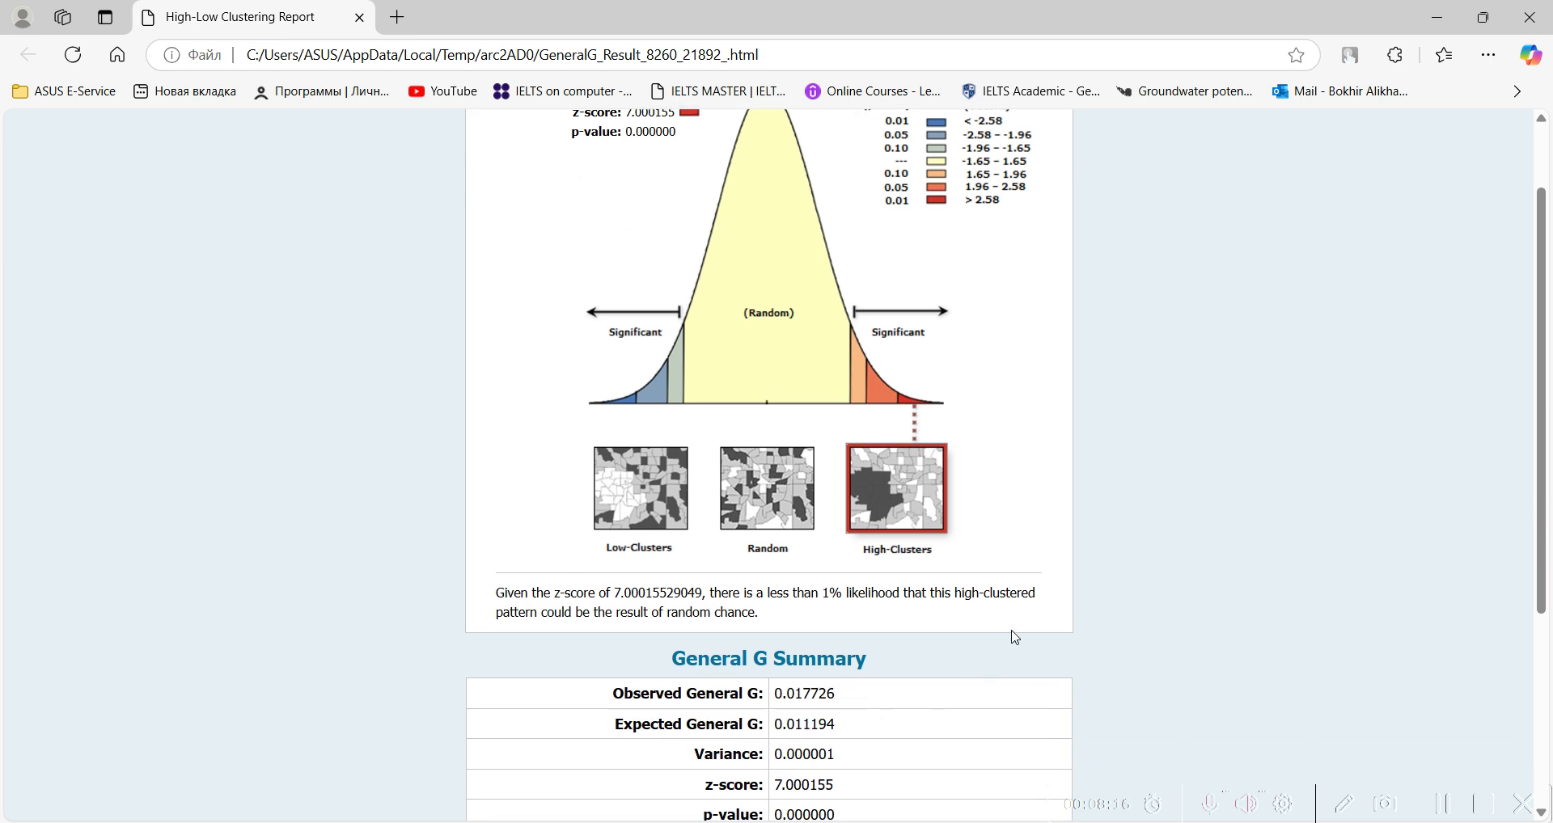
# - Switch to the Word document and enter 1000 in the first empty row of the table's Distance column
pyautogui.hotkey('alt', 'Tab')
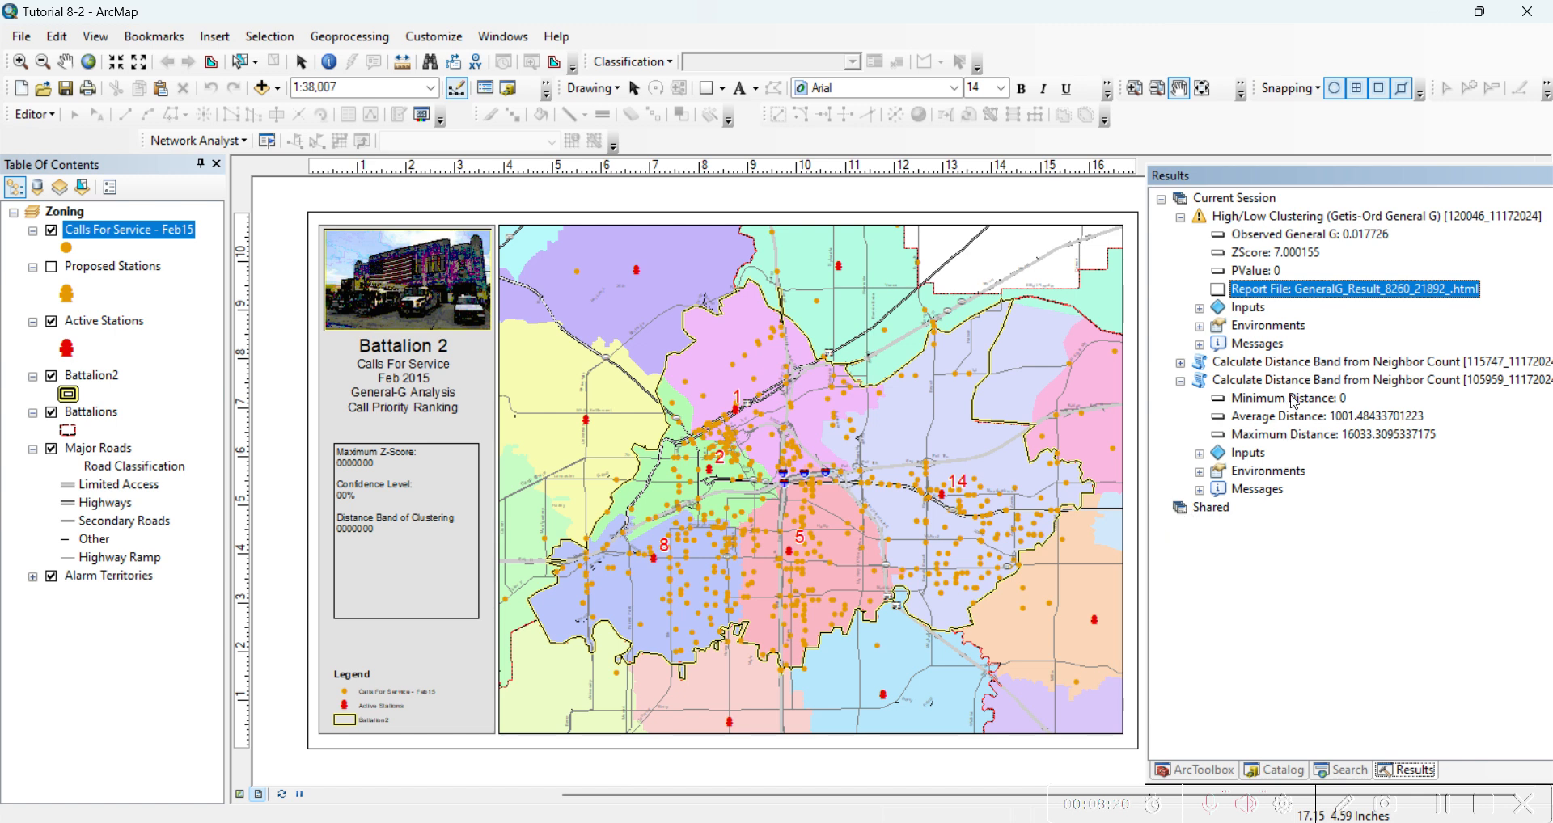
pyautogui.click(1201, 770)
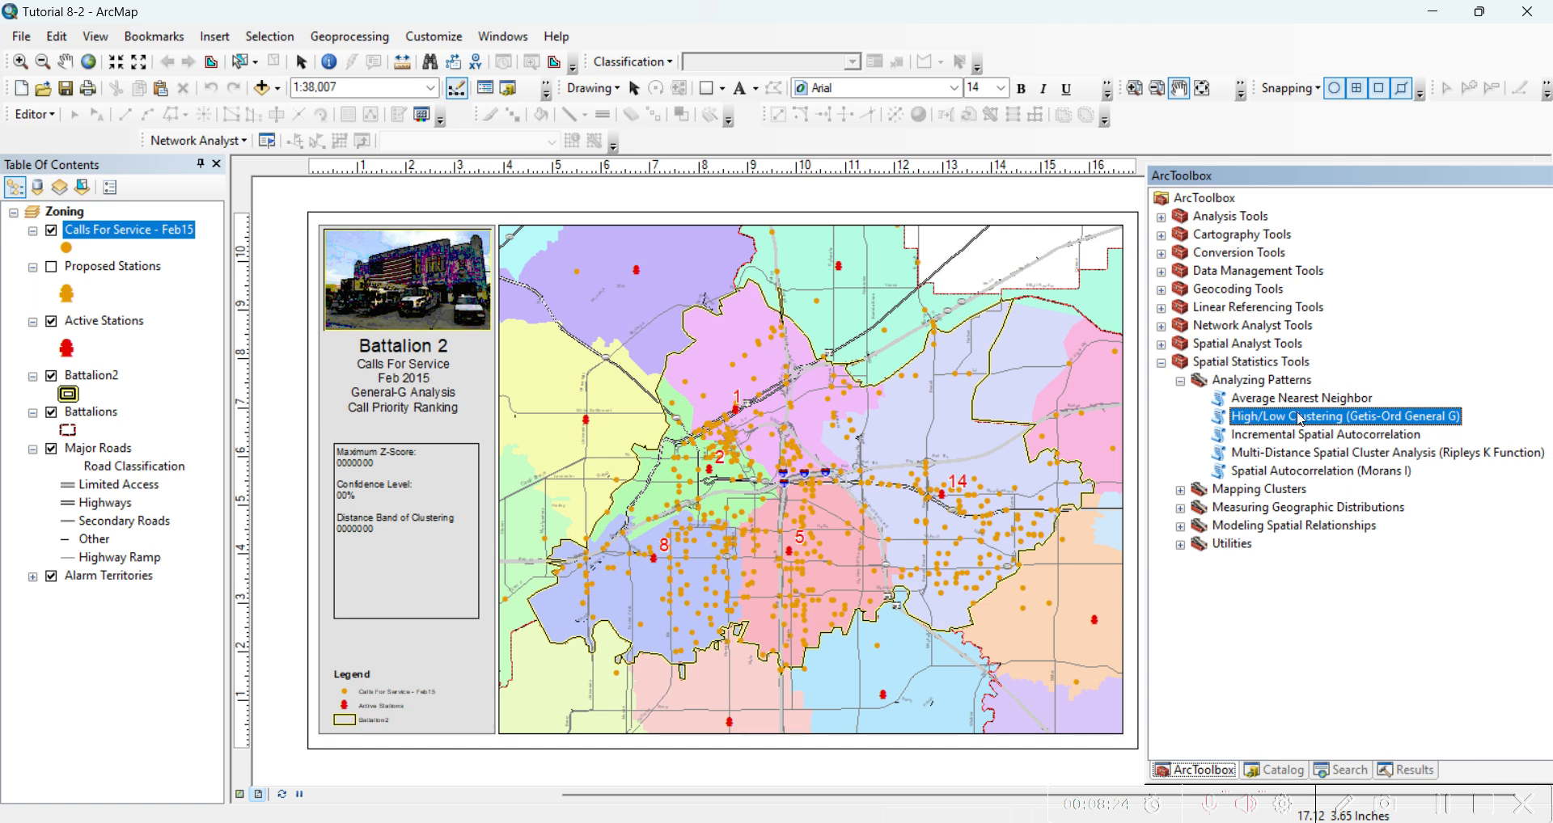
pyautogui.hotkey('alt', 'Tab')
pyautogui.scroll(-1, 457, 567)
pyautogui.click(461, 535)
pyautogui.write('1000')
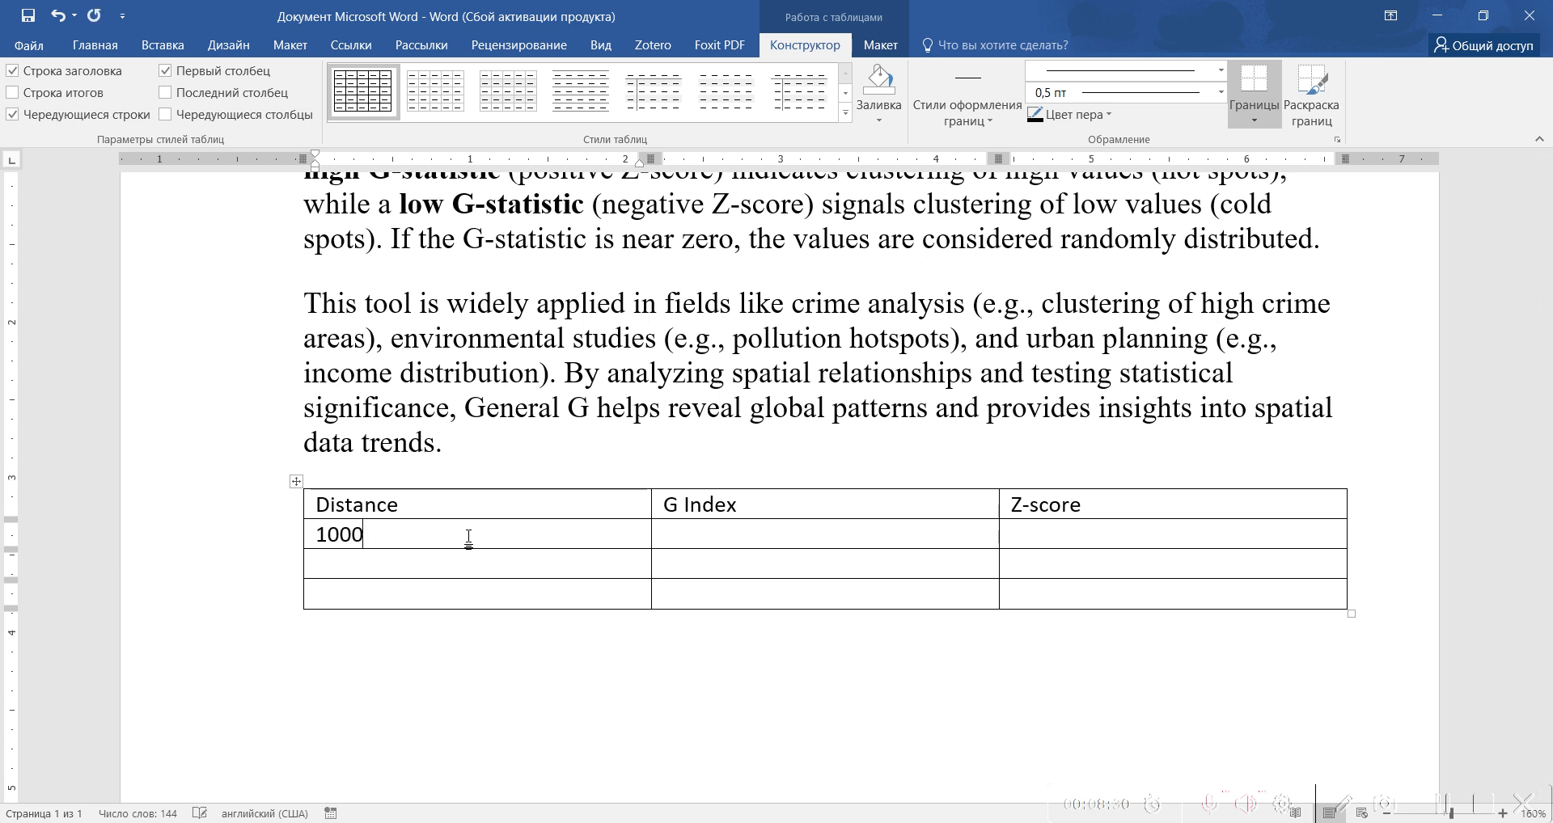
# - Copy the observed General G value 0.017726 from the clustering report into the G Index cell of the 1000 row in Word
pyautogui.click(733, 534)
pyautogui.hotkey('alt', 'Tab')
pyautogui.scroll(1, 1144, 500)
pyautogui.scroll(-2, 908, 496)
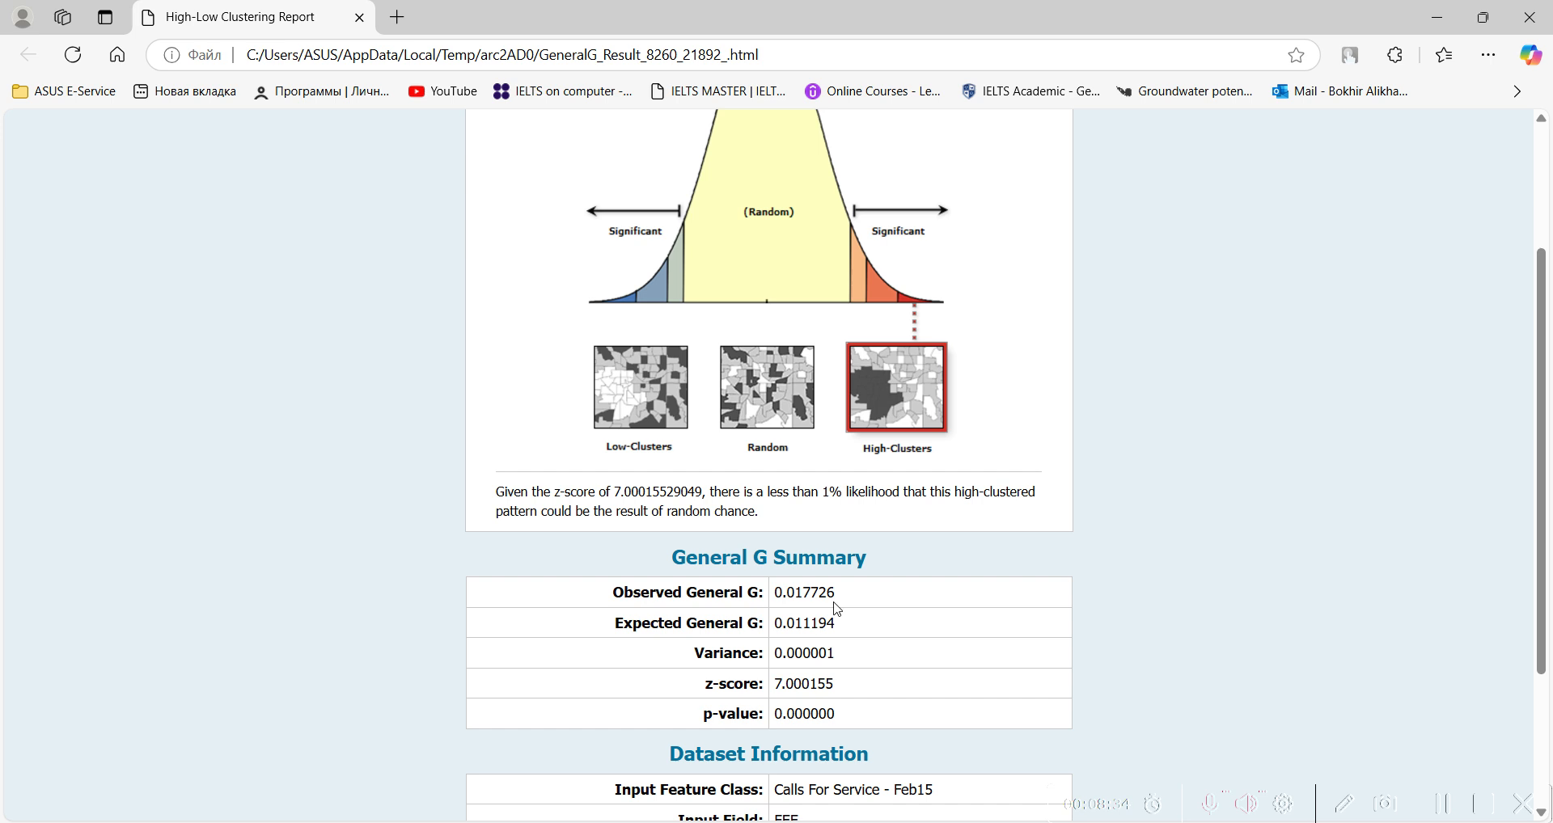
pyautogui.doubleClick(830, 593)
pyautogui.rightClick(801, 594)
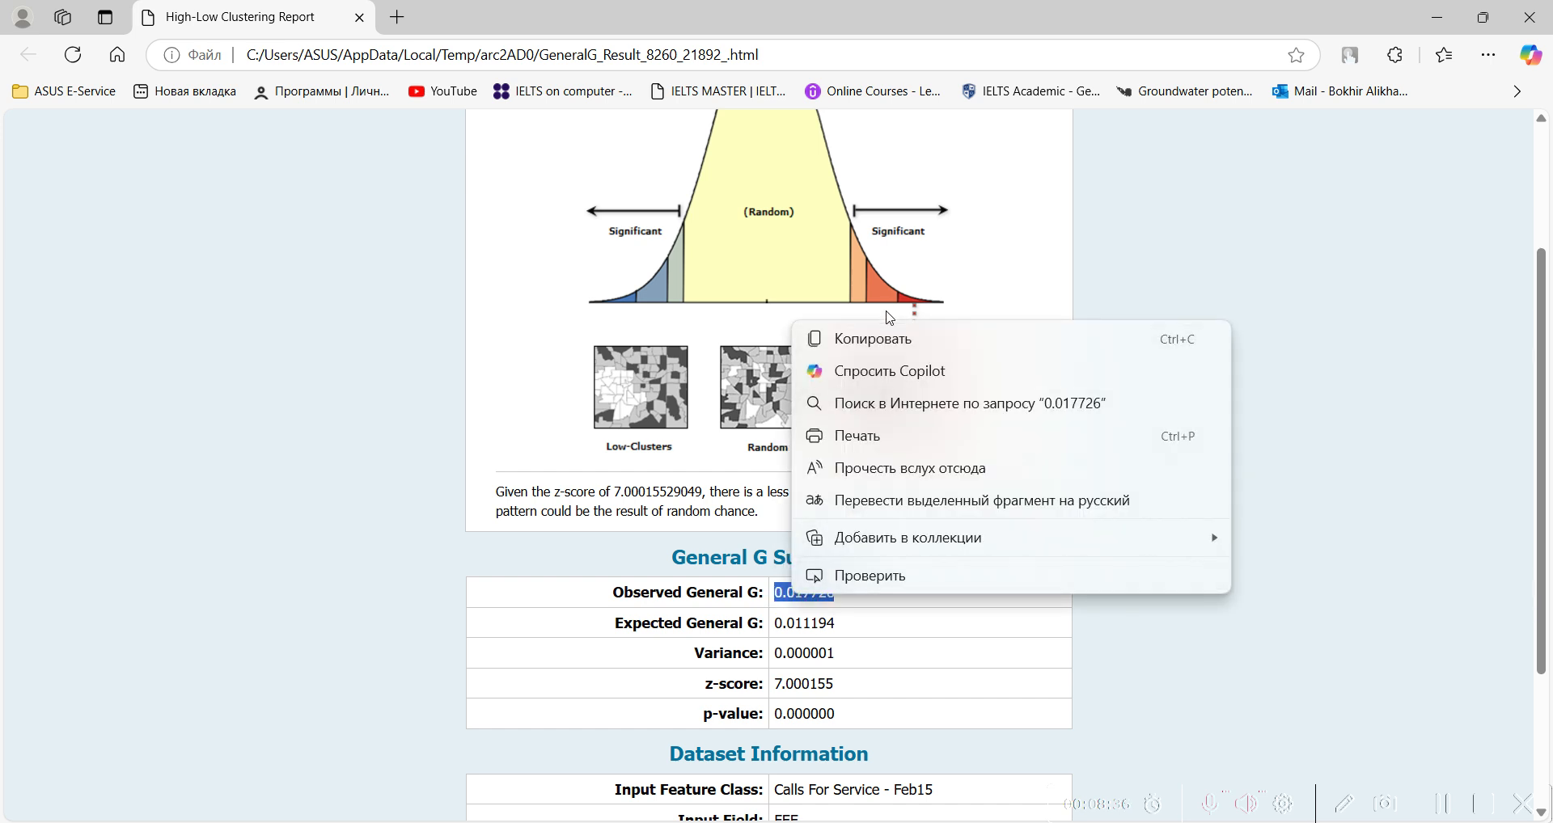
pyautogui.click(926, 338)
pyautogui.hotkey('alt', 'Tab')
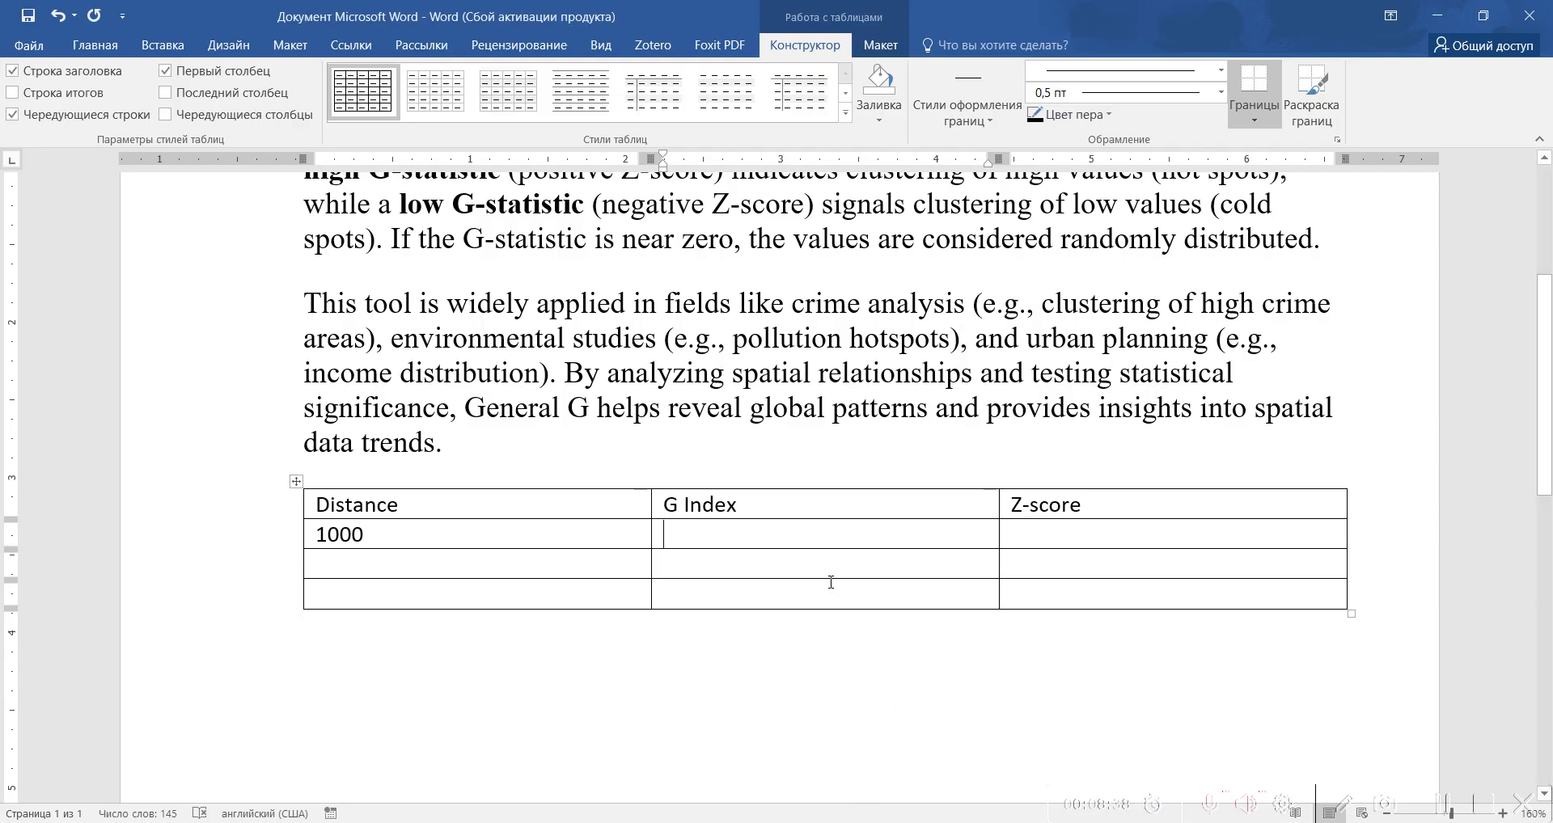
pyautogui.hotkey('ctrl', 'v')
# - Enter 7 as the Z-score for the 1000 row and 1200 as the distance in the row below
pyautogui.click(1059, 530)
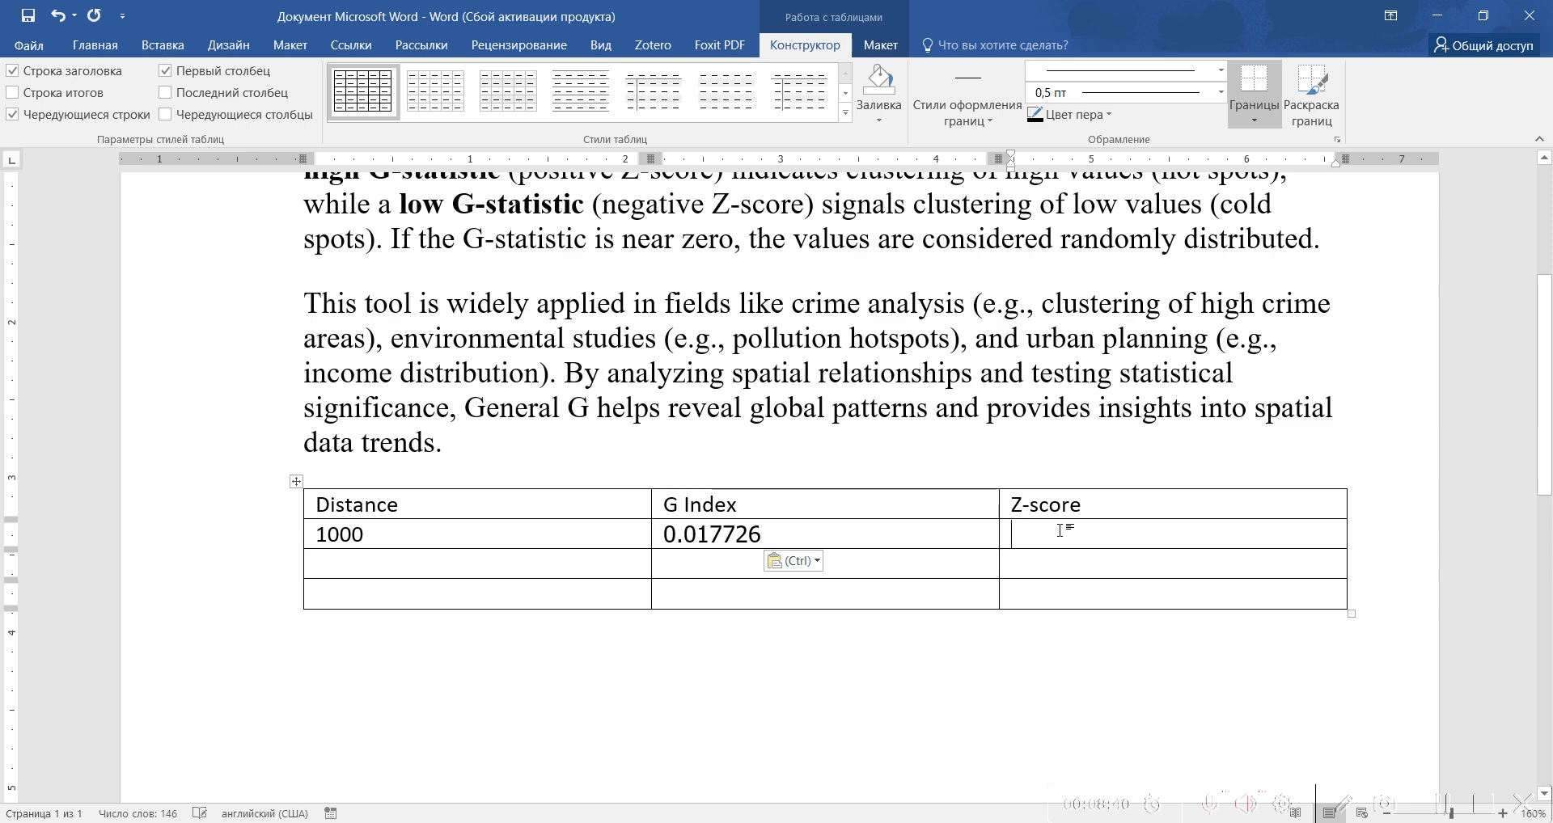
pyautogui.write('7')
pyautogui.hotkey('alt', 'Tab')
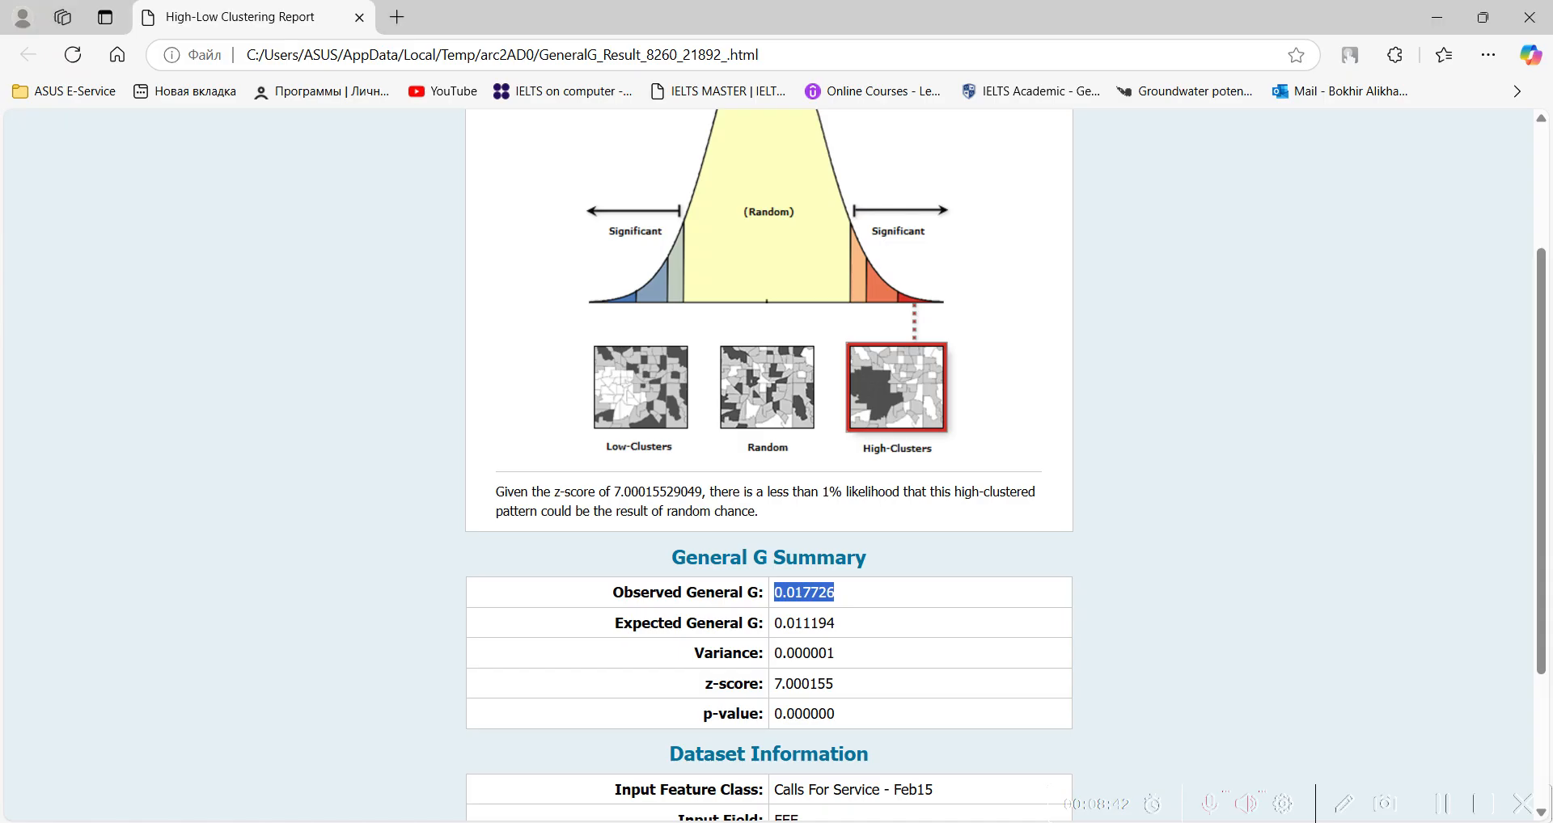
pyautogui.hotkey('alt', 'Tab')
pyautogui.click(425, 557)
pyautogui.write('1200')
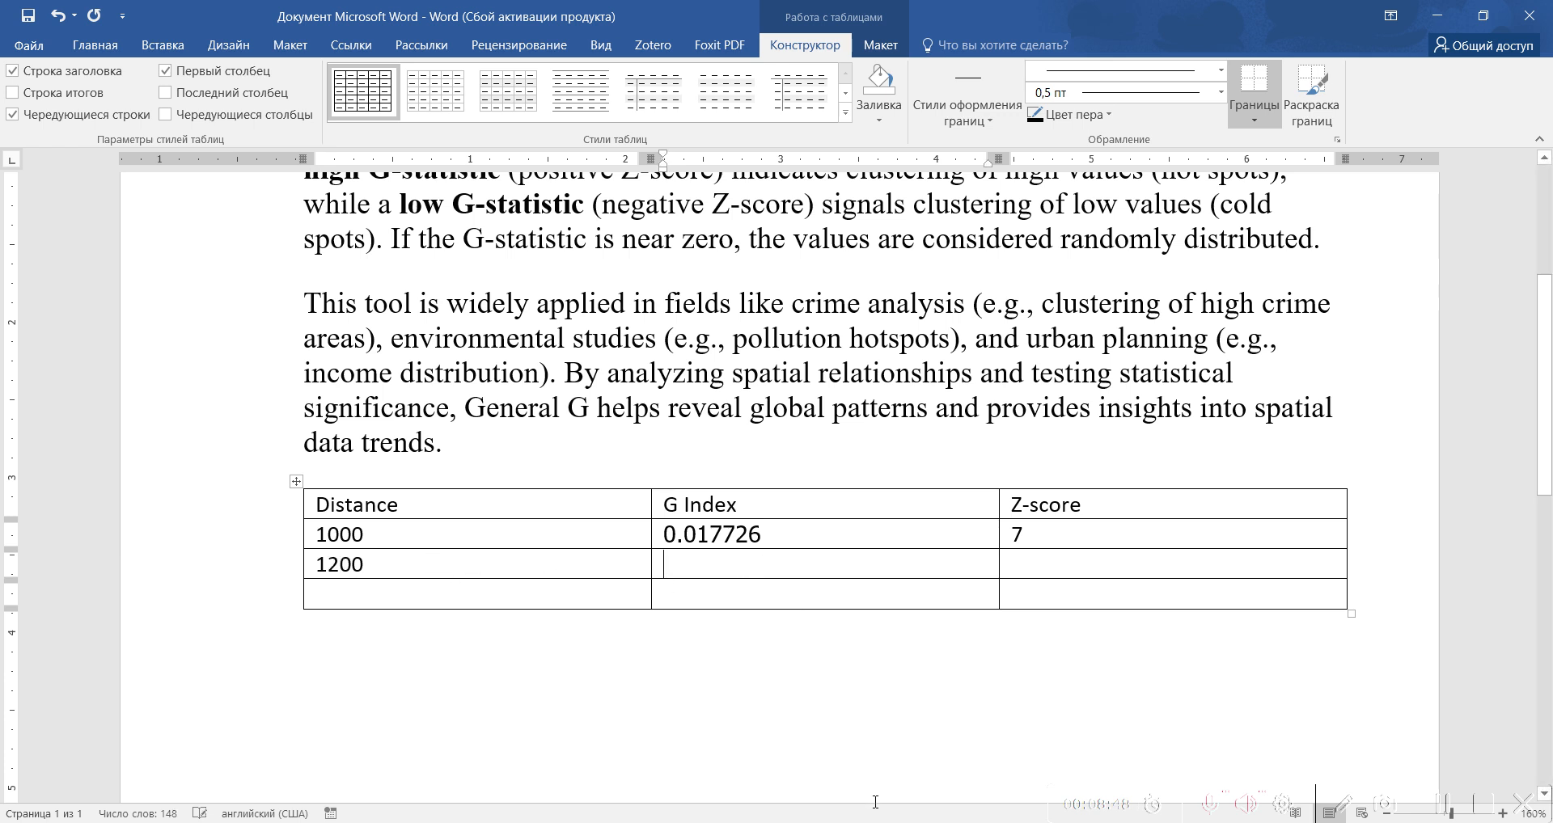
# - Switch to ArcMap and set up High/Low Clustering on Calls For Service - Feb15 with input field FEE and report generation enabled
pyautogui.hotkey('alt', 'Tab')
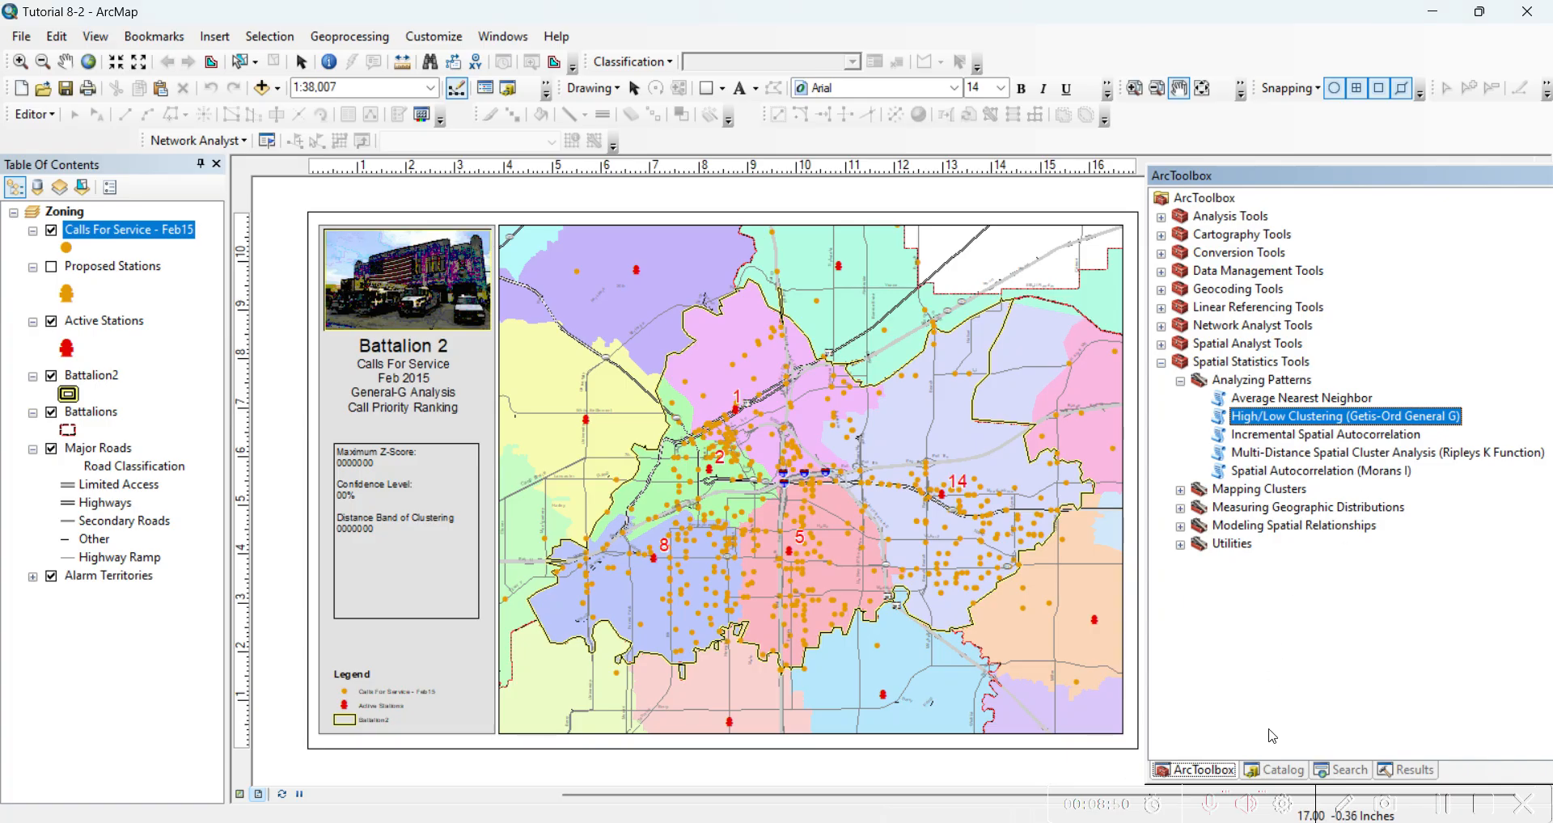
pyautogui.doubleClick(1290, 414)
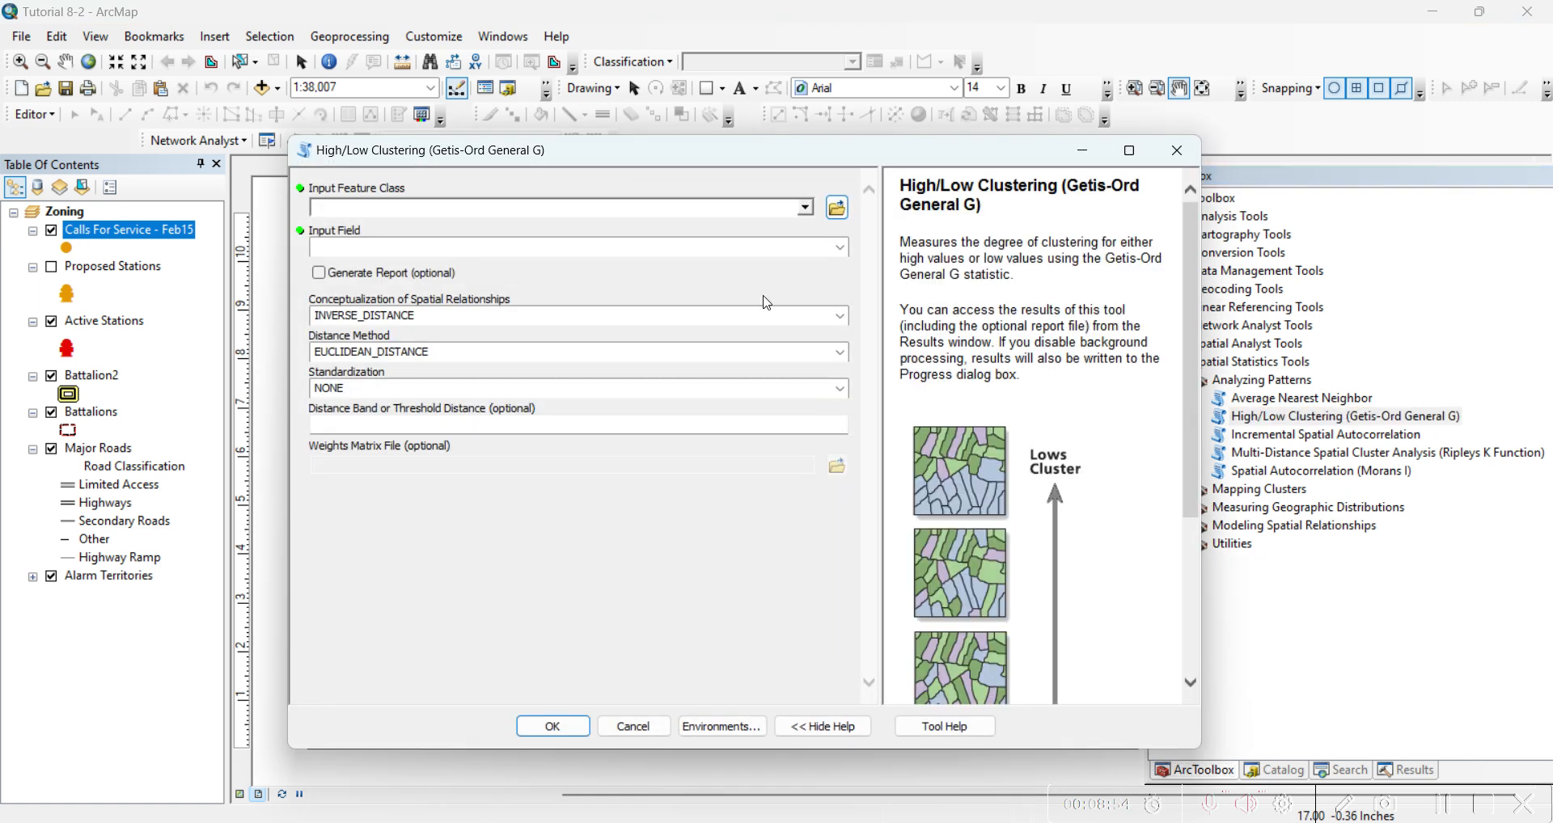
pyautogui.click(807, 210)
pyautogui.click(501, 229)
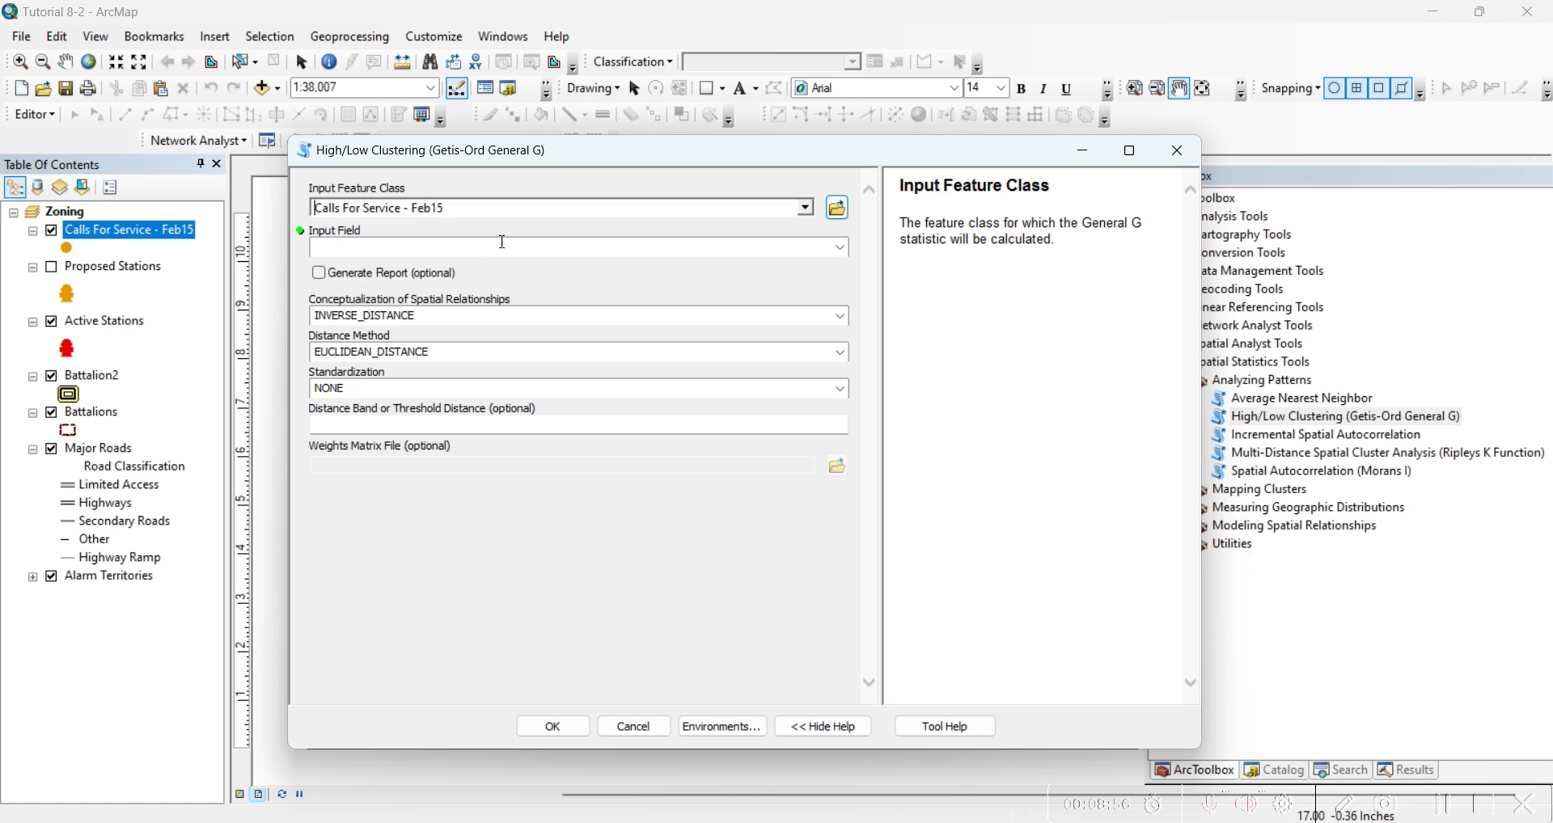
pyautogui.click(841, 248)
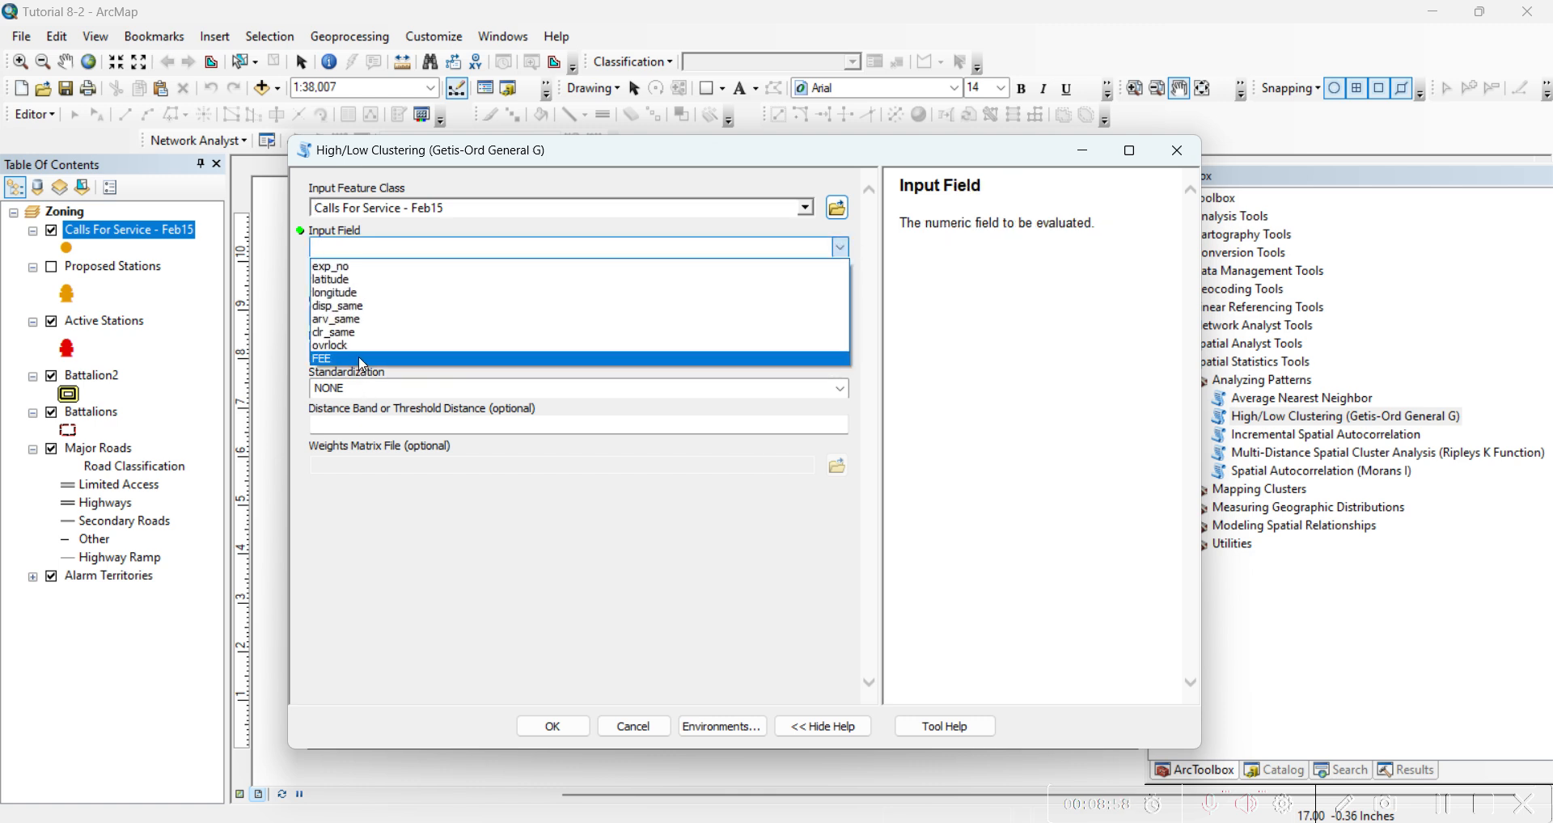
pyautogui.click(509, 321)
pyautogui.click(320, 274)
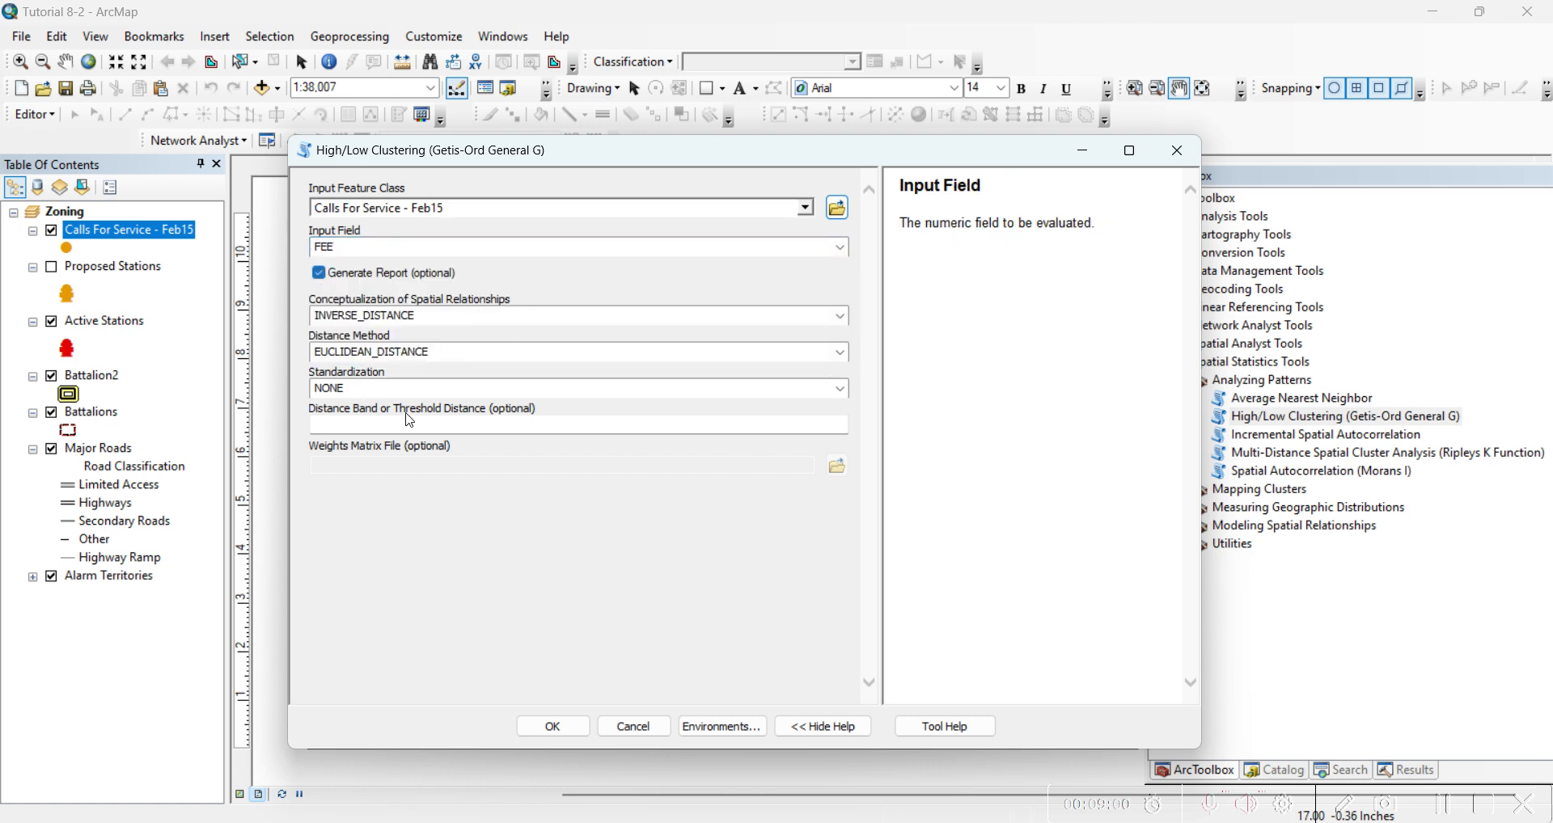
# - Set the distance band or threshold distance to 1200 and run the High/Low Clustering tool
pyautogui.click(411, 431)
pyautogui.write('1200')
pyautogui.click(647, 537)
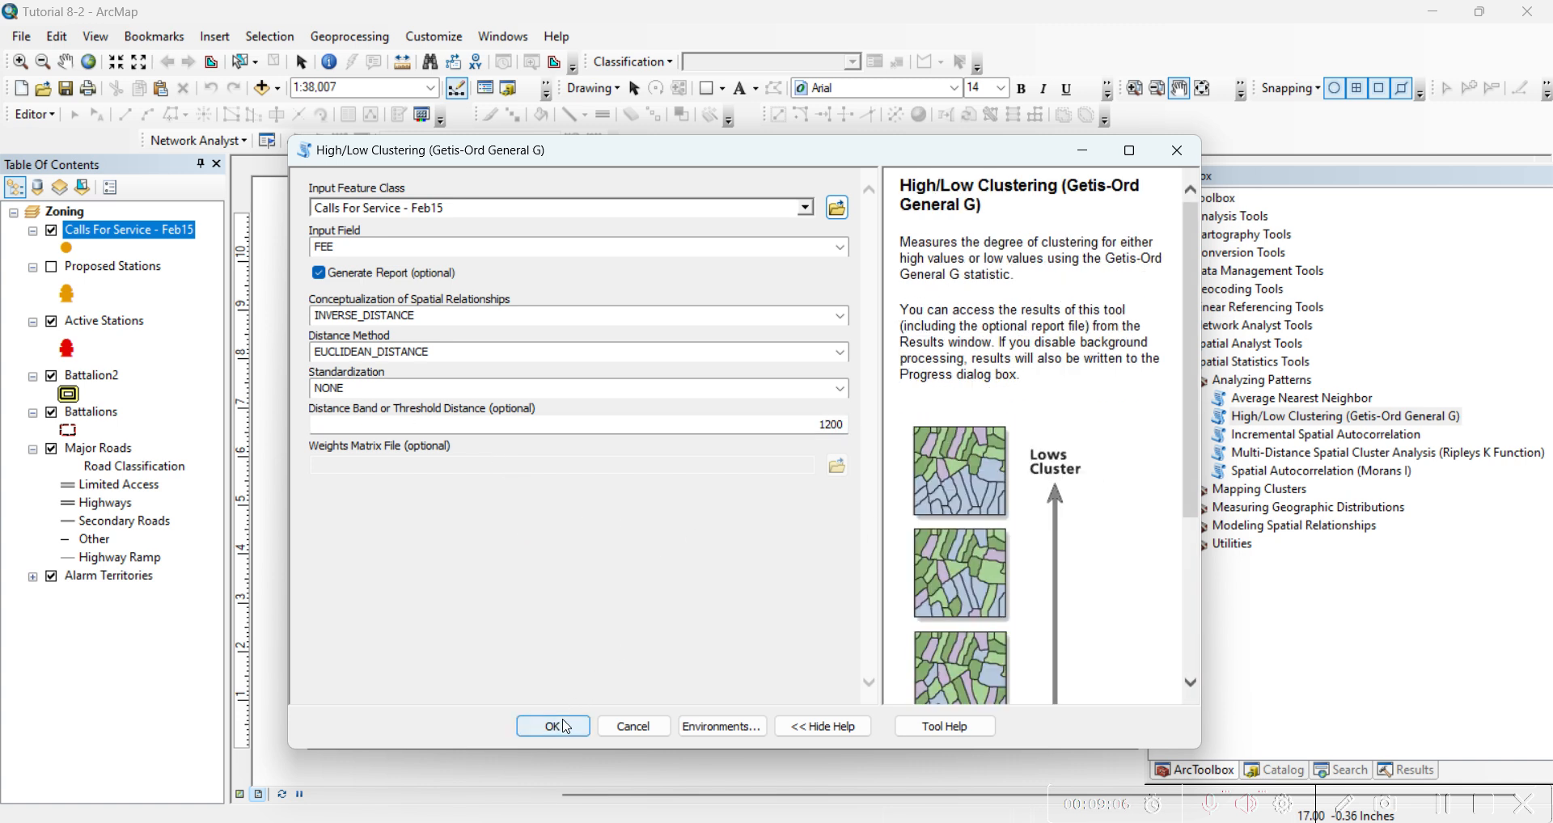
pyautogui.click(566, 727)
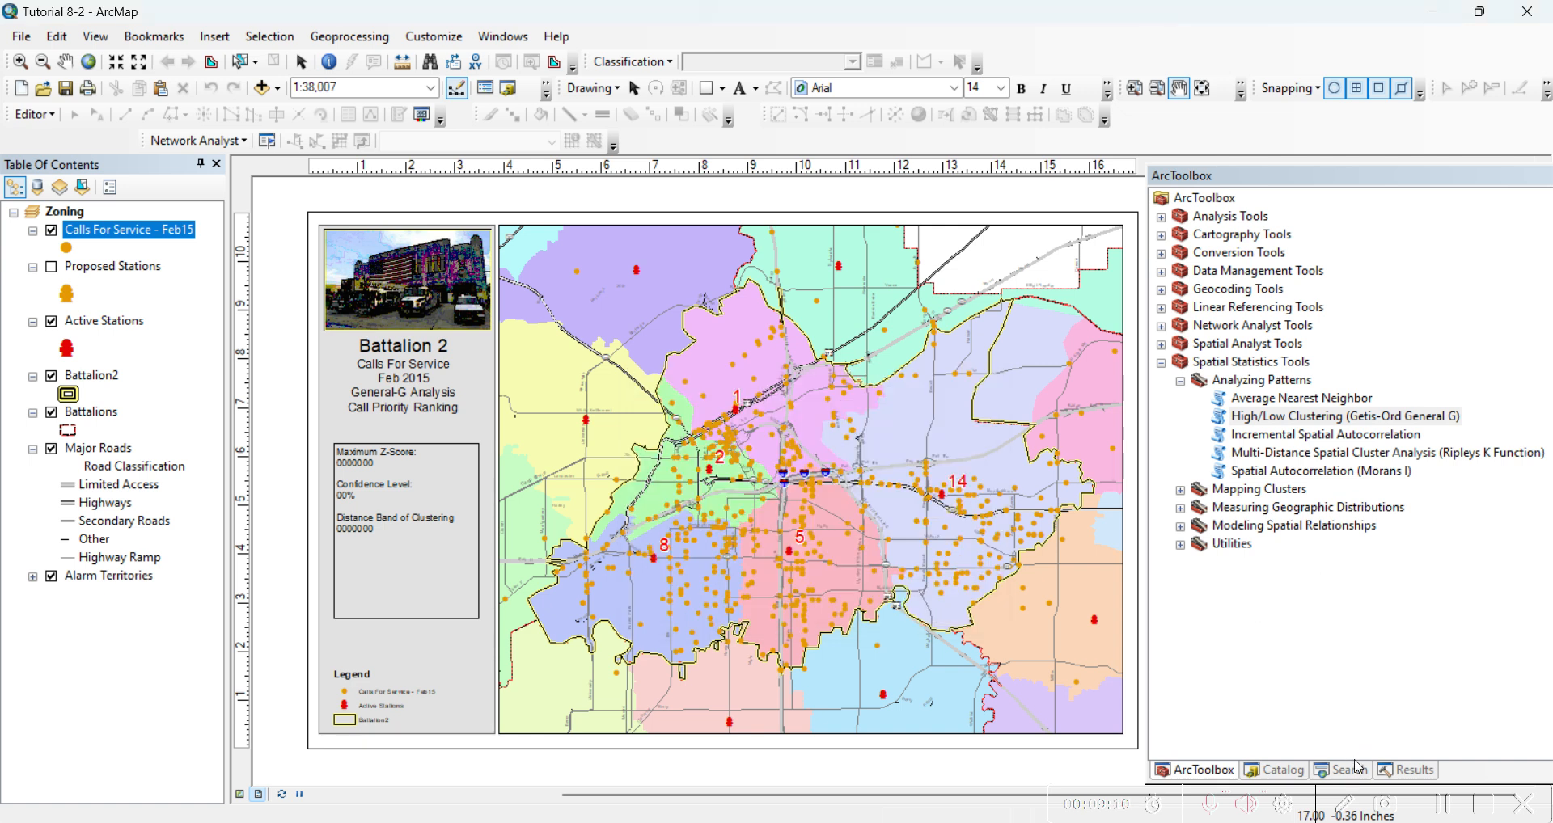
# - Open the HTML report of the newest High/Low Clustering result and view its General G summary
pyautogui.click(1394, 774)
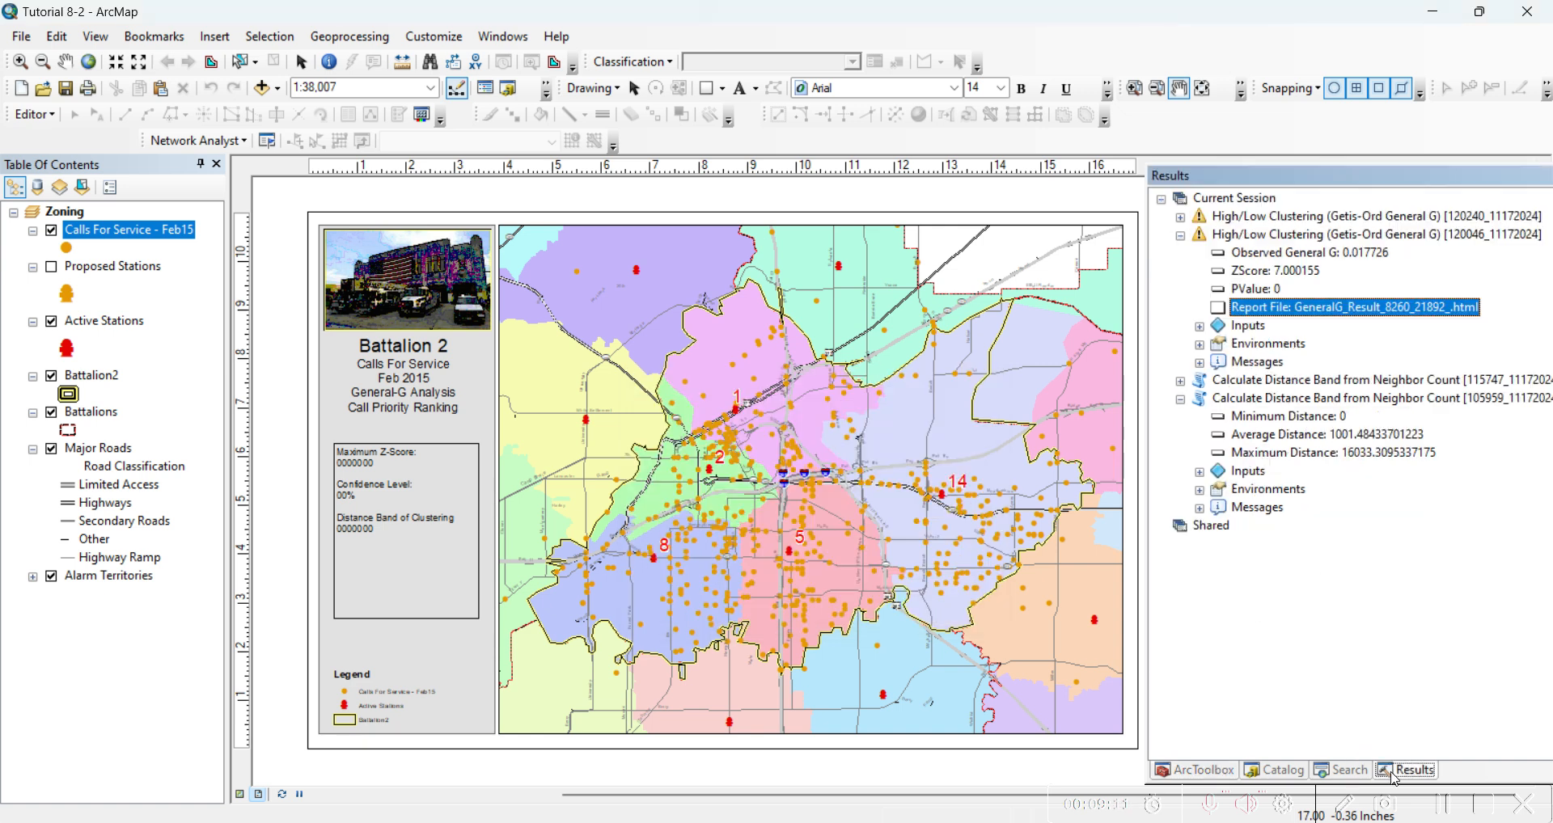
pyautogui.click(1250, 217)
pyautogui.click(1181, 235)
pyautogui.click(1180, 217)
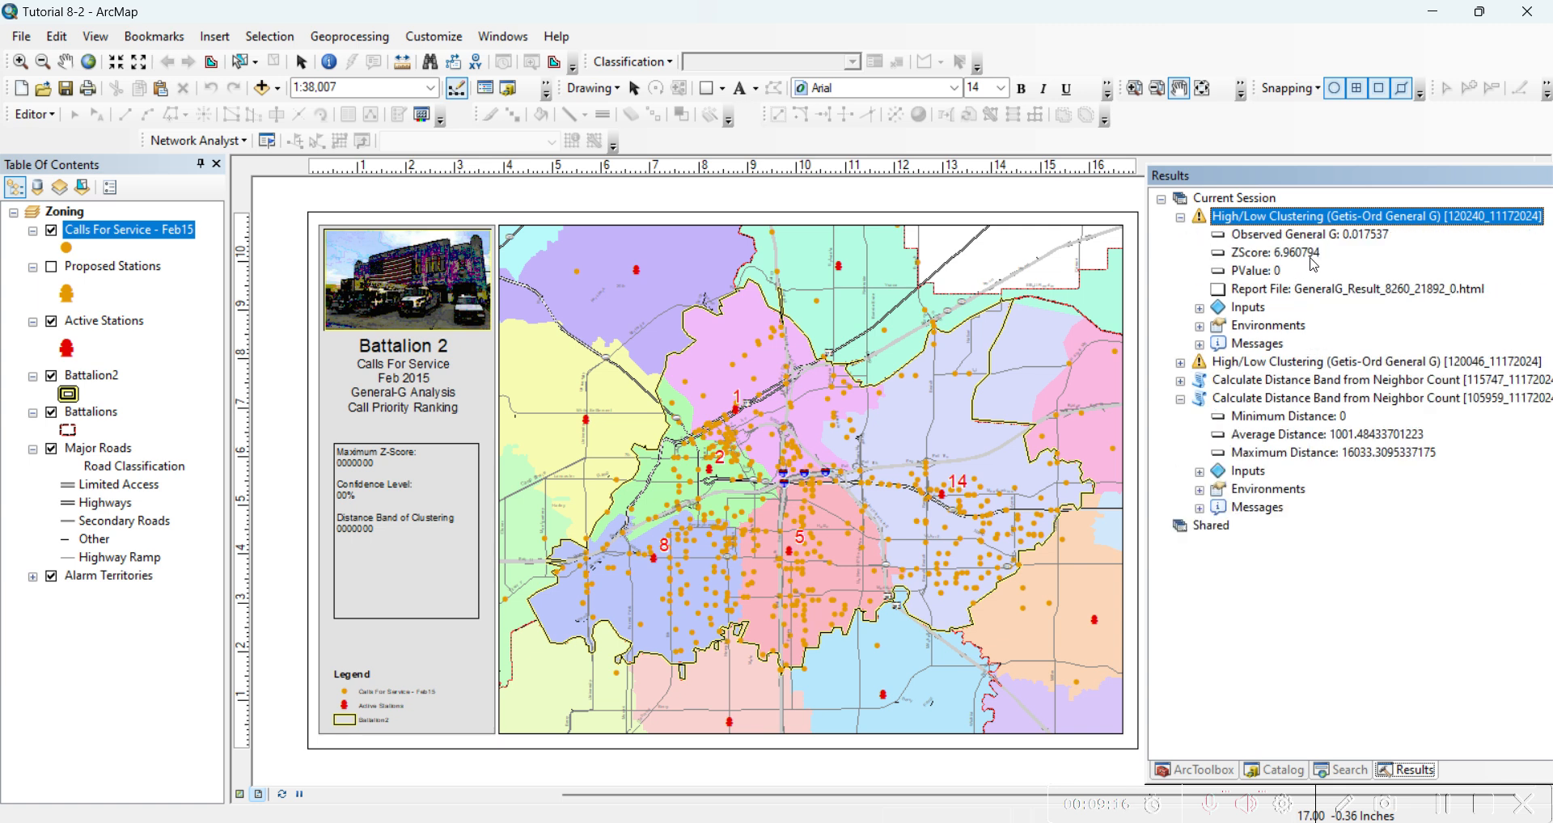
pyautogui.doubleClick(1286, 296)
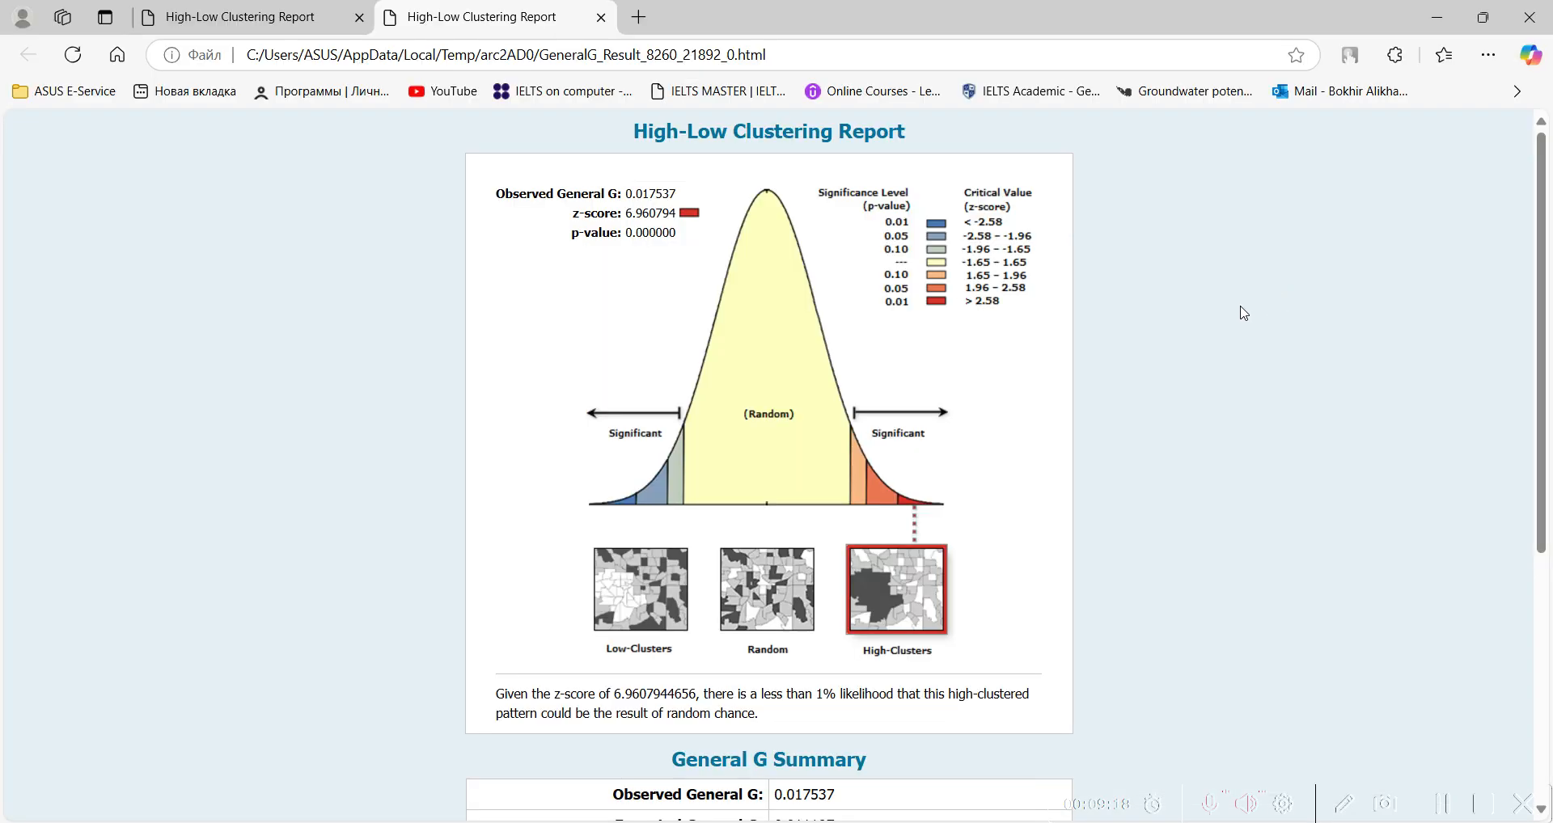
pyautogui.scroll(-3, 821, 536)
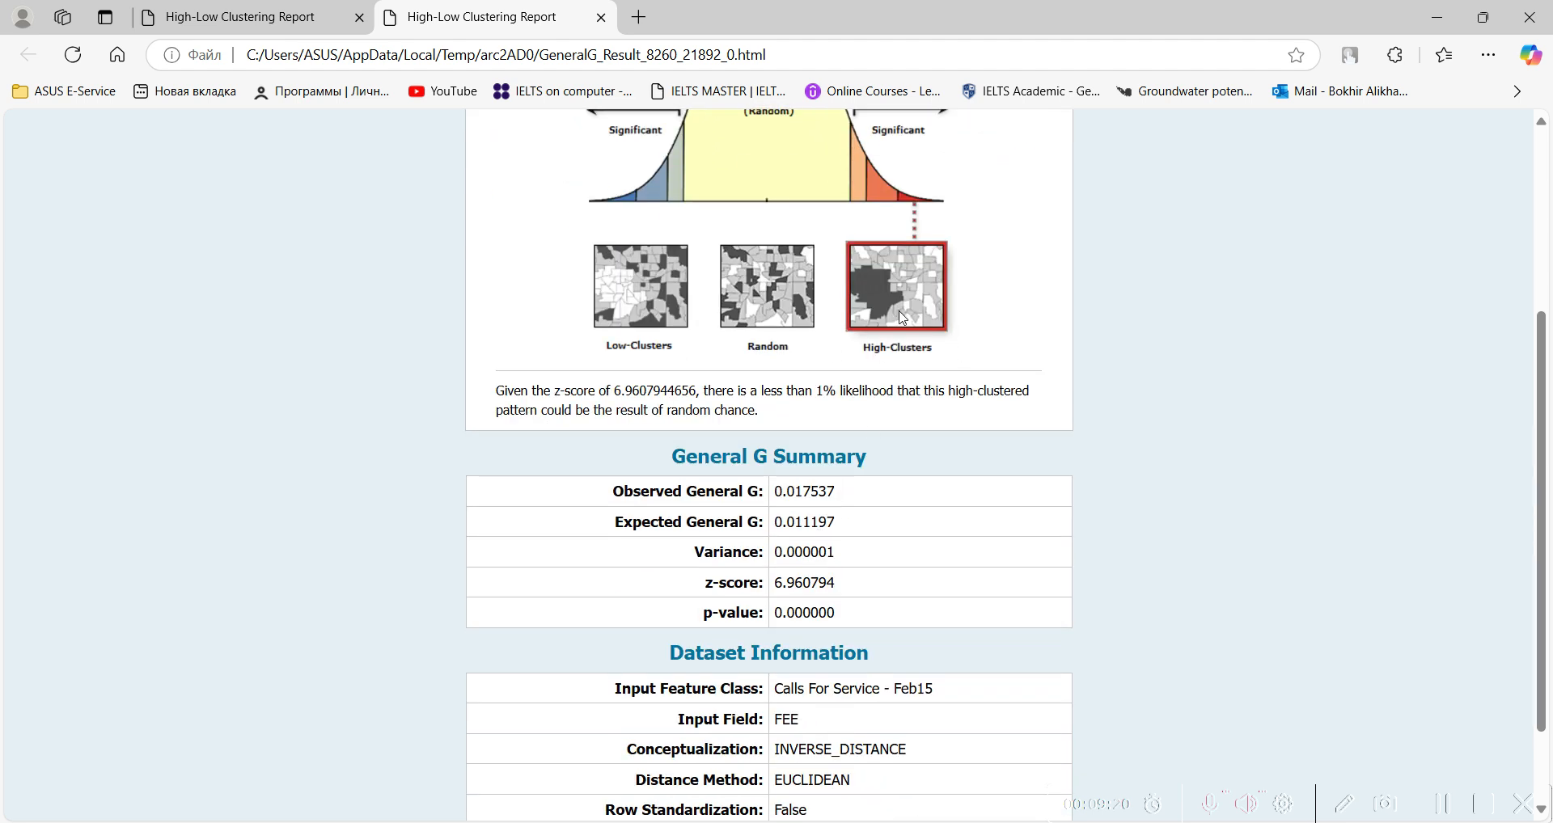
# - Take the z-score from the report and enter 6.96 in the Z-score cell of the 1200 row in Word
pyautogui.moveTo(612, 391); pyautogui.dragTo(632, 391)
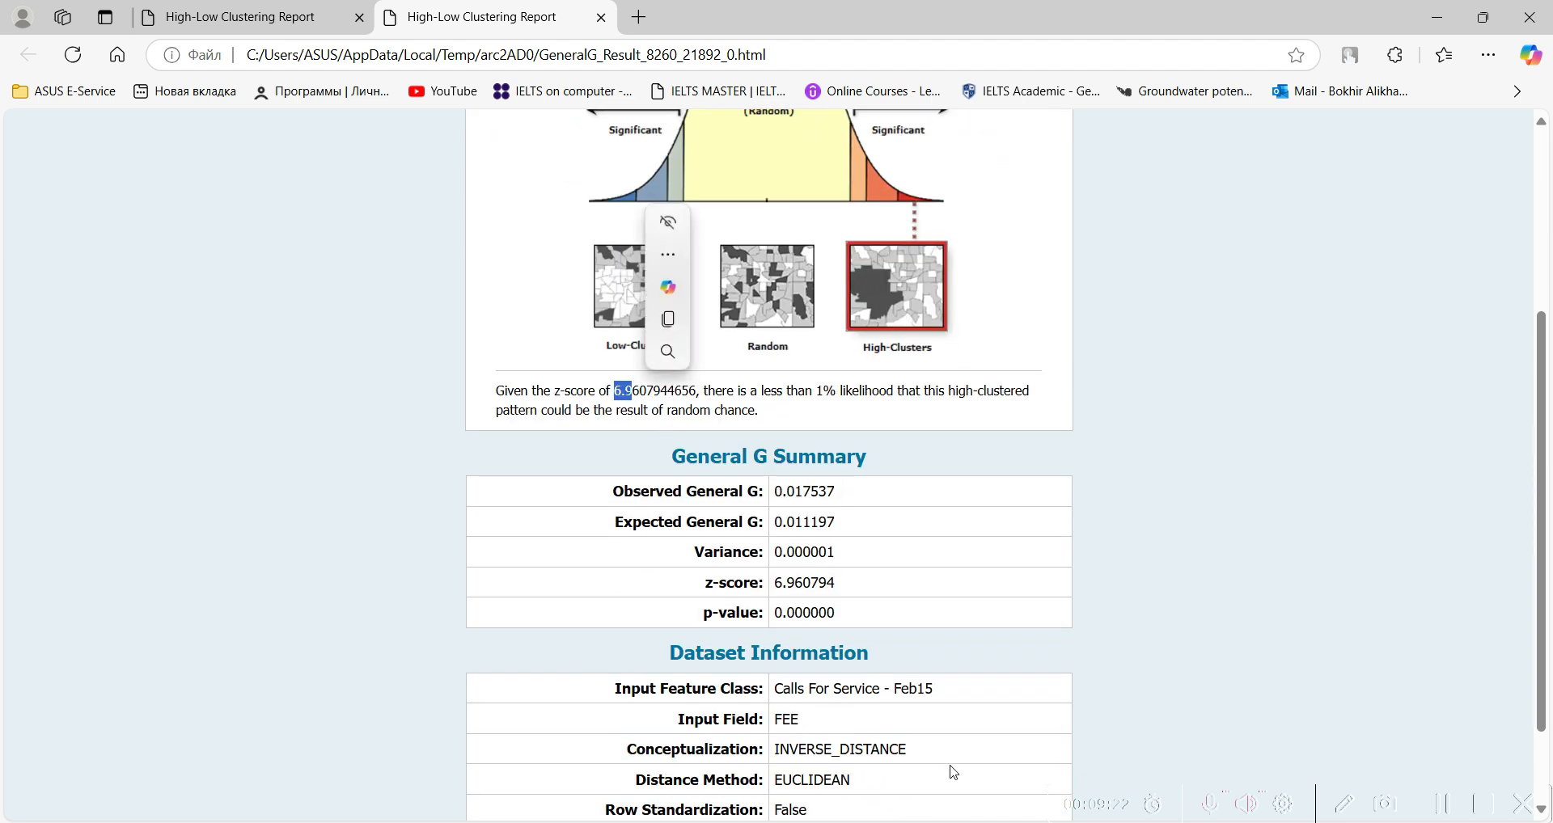
pyautogui.hotkey('alt', 'Tab')
pyautogui.click(1051, 565)
pyautogui.write('6')
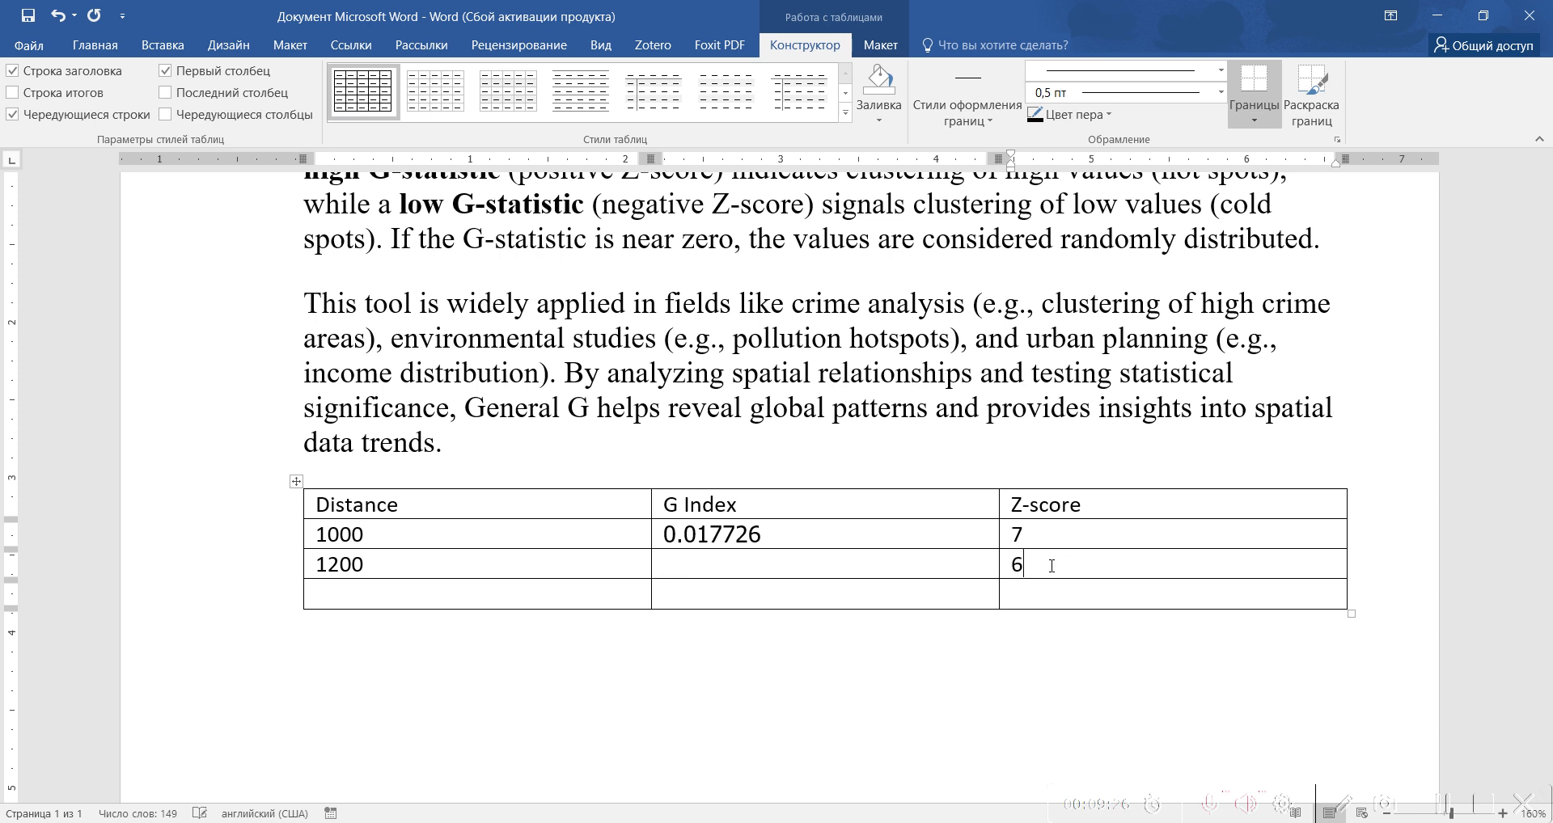
pyautogui.write('.96')
# - Copy the observed General G value 0.017537 from the report into the G Index cell of the 1200 row in Word
pyautogui.click(752, 566)
pyautogui.hotkey('alt', 'Tab')
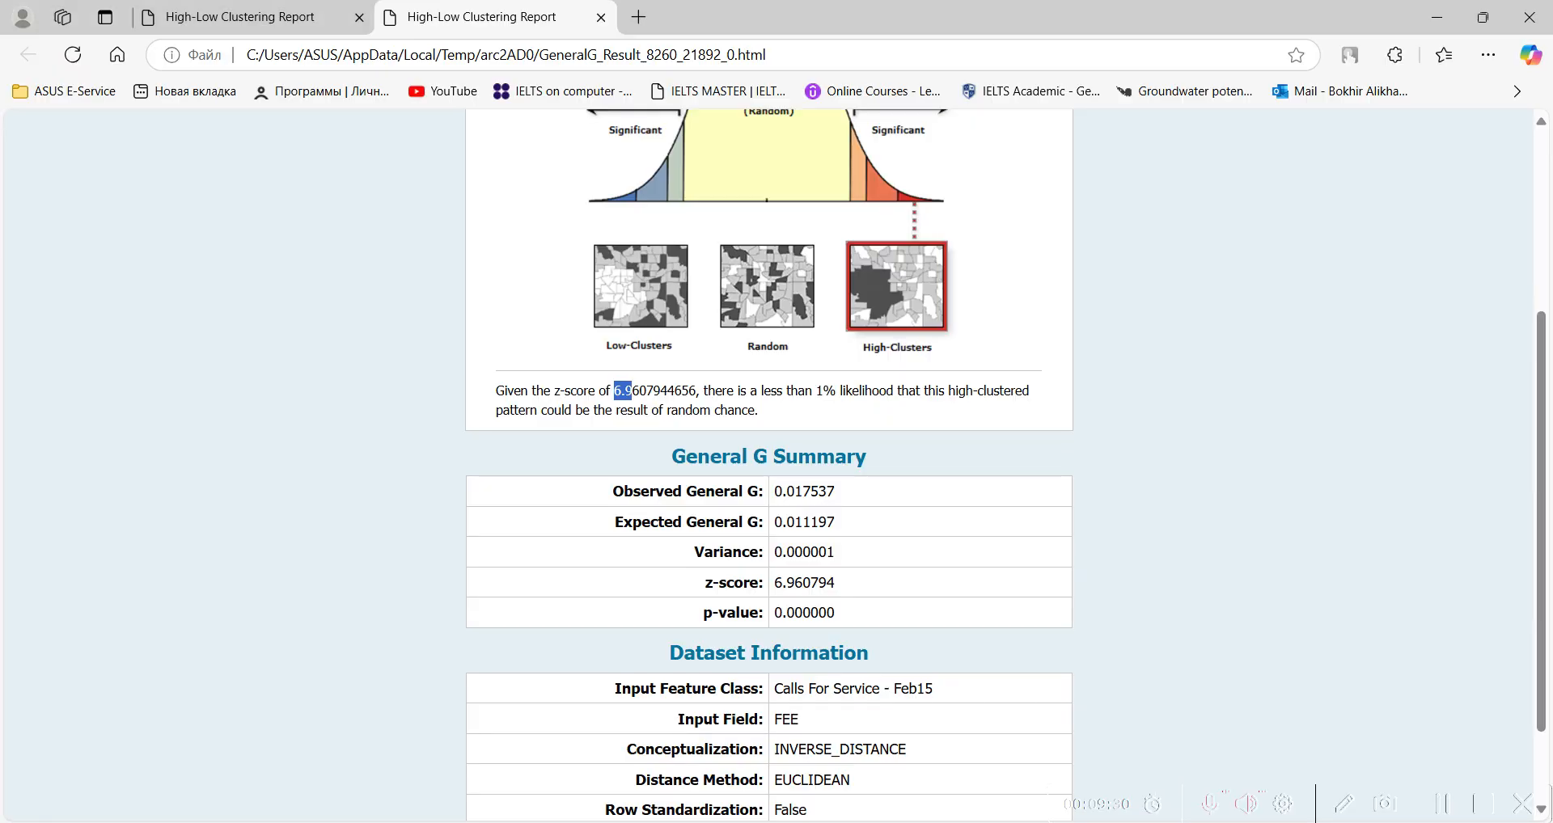
pyautogui.click(847, 495)
pyautogui.moveTo(848, 494); pyautogui.dragTo(774, 492)
pyautogui.rightClick(794, 494)
pyautogui.click(833, 512)
pyautogui.hotkey('alt', 'Tab')
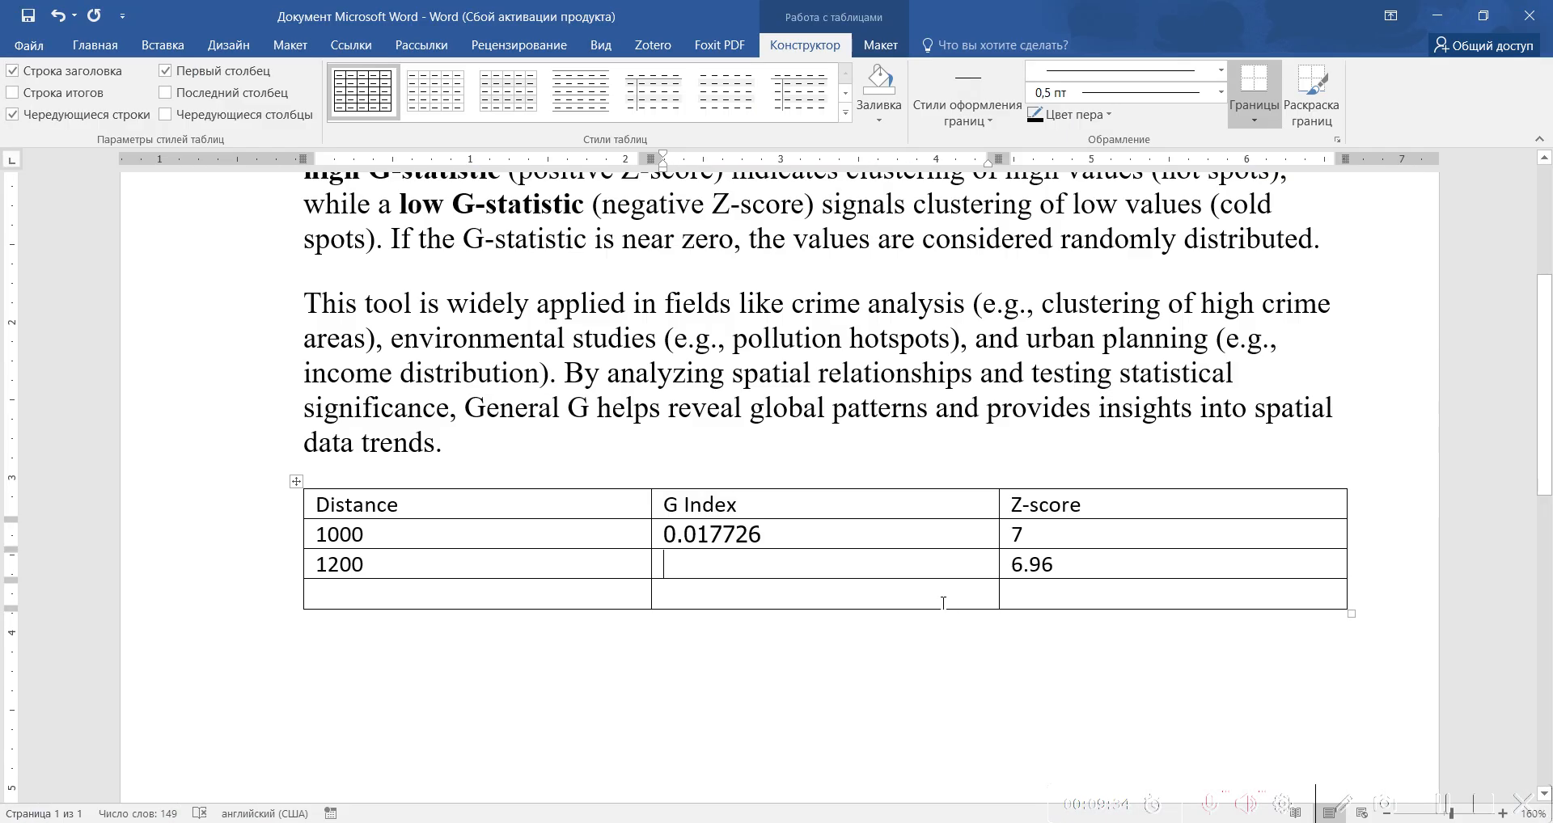
pyautogui.hotkey('ctrl', 'v')
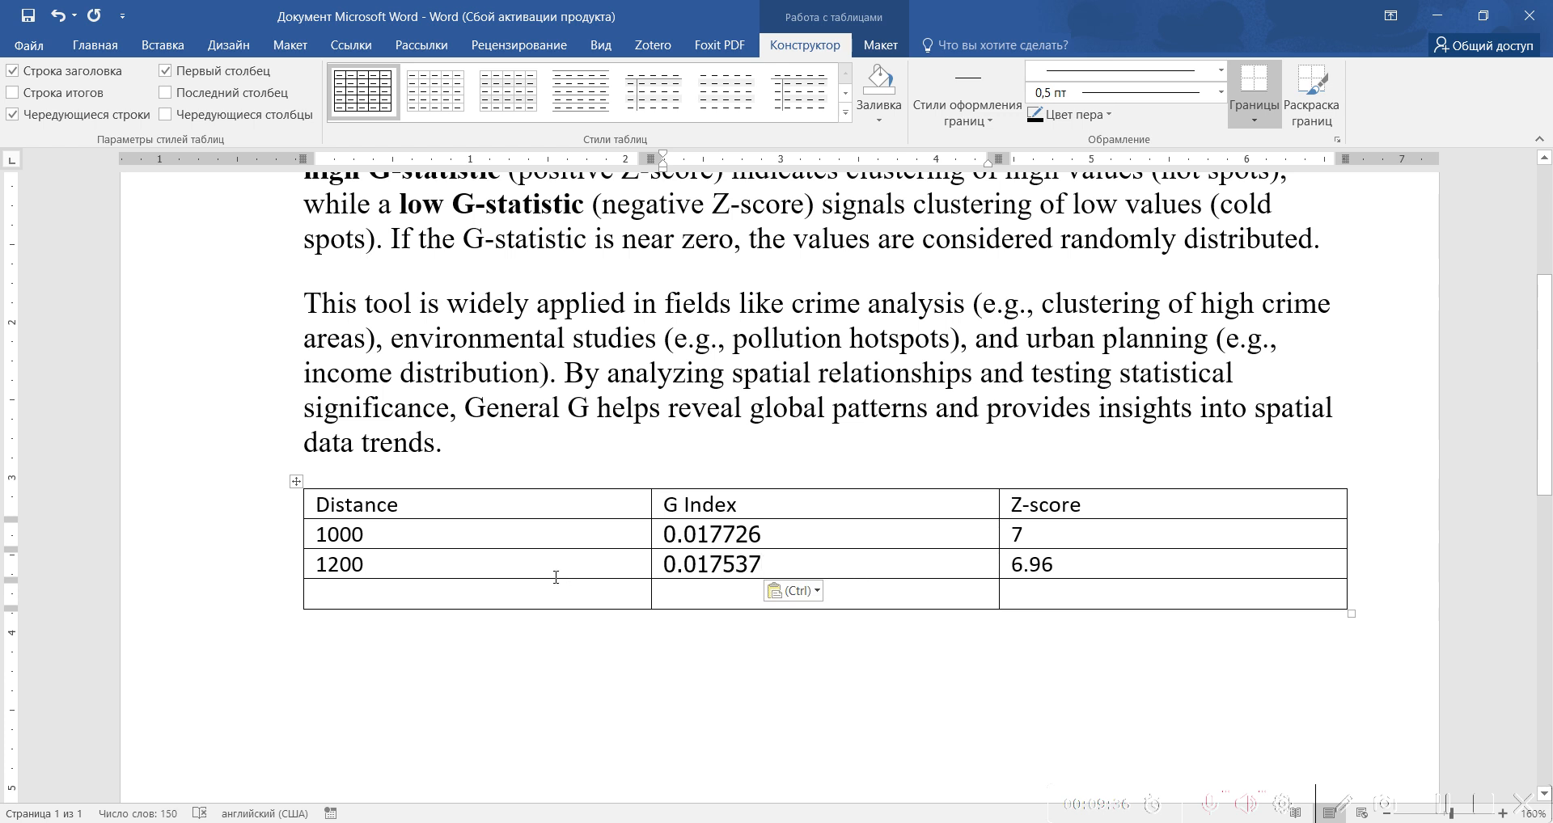
# - Enter 1400 in the Distance column of the table's empty last row
pyautogui.click(456, 599)
pyautogui.write('1')
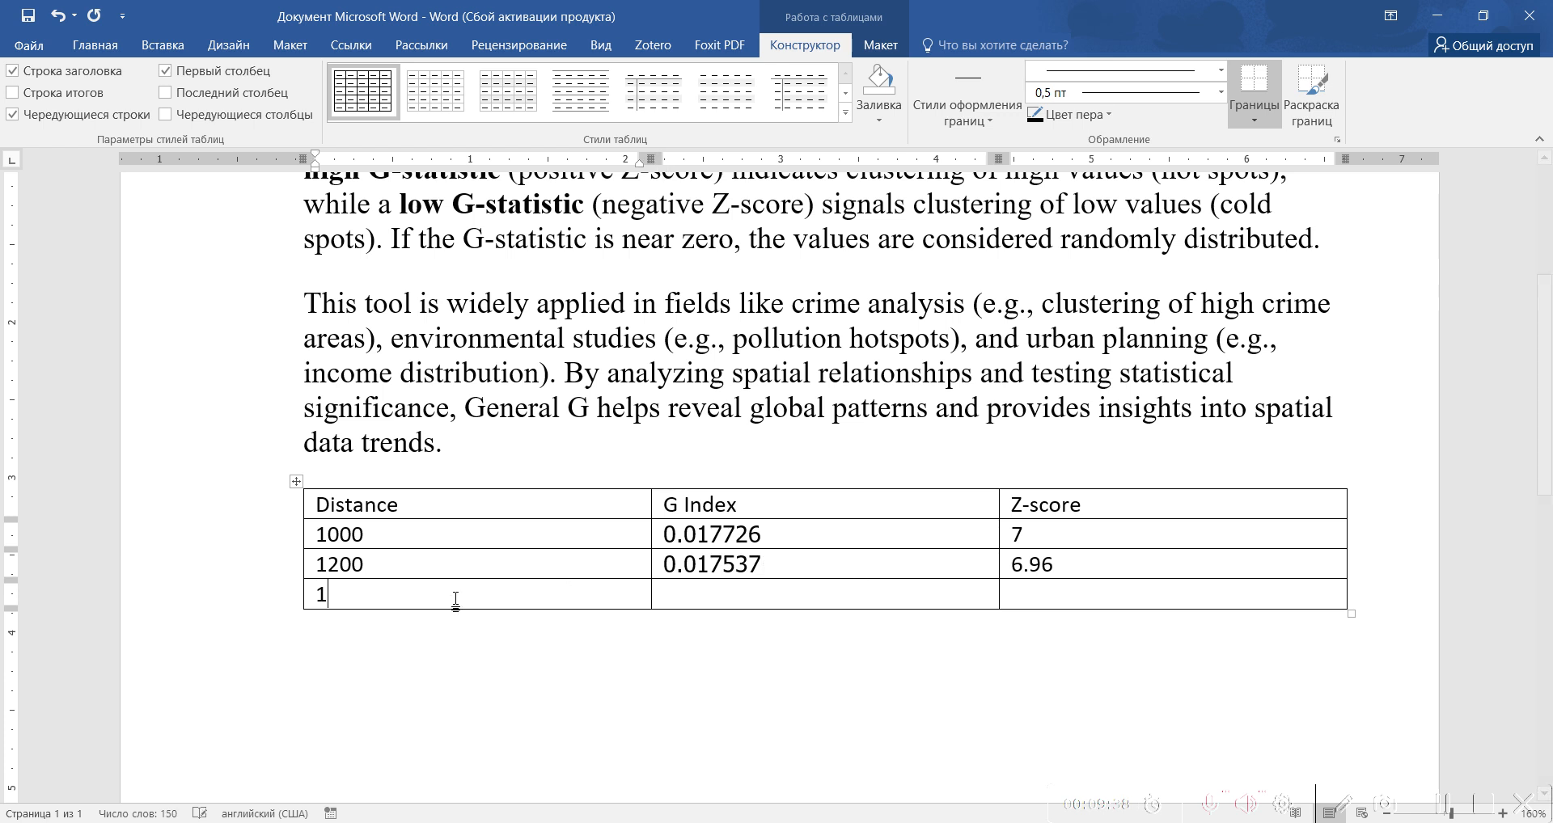
pyautogui.write('400')
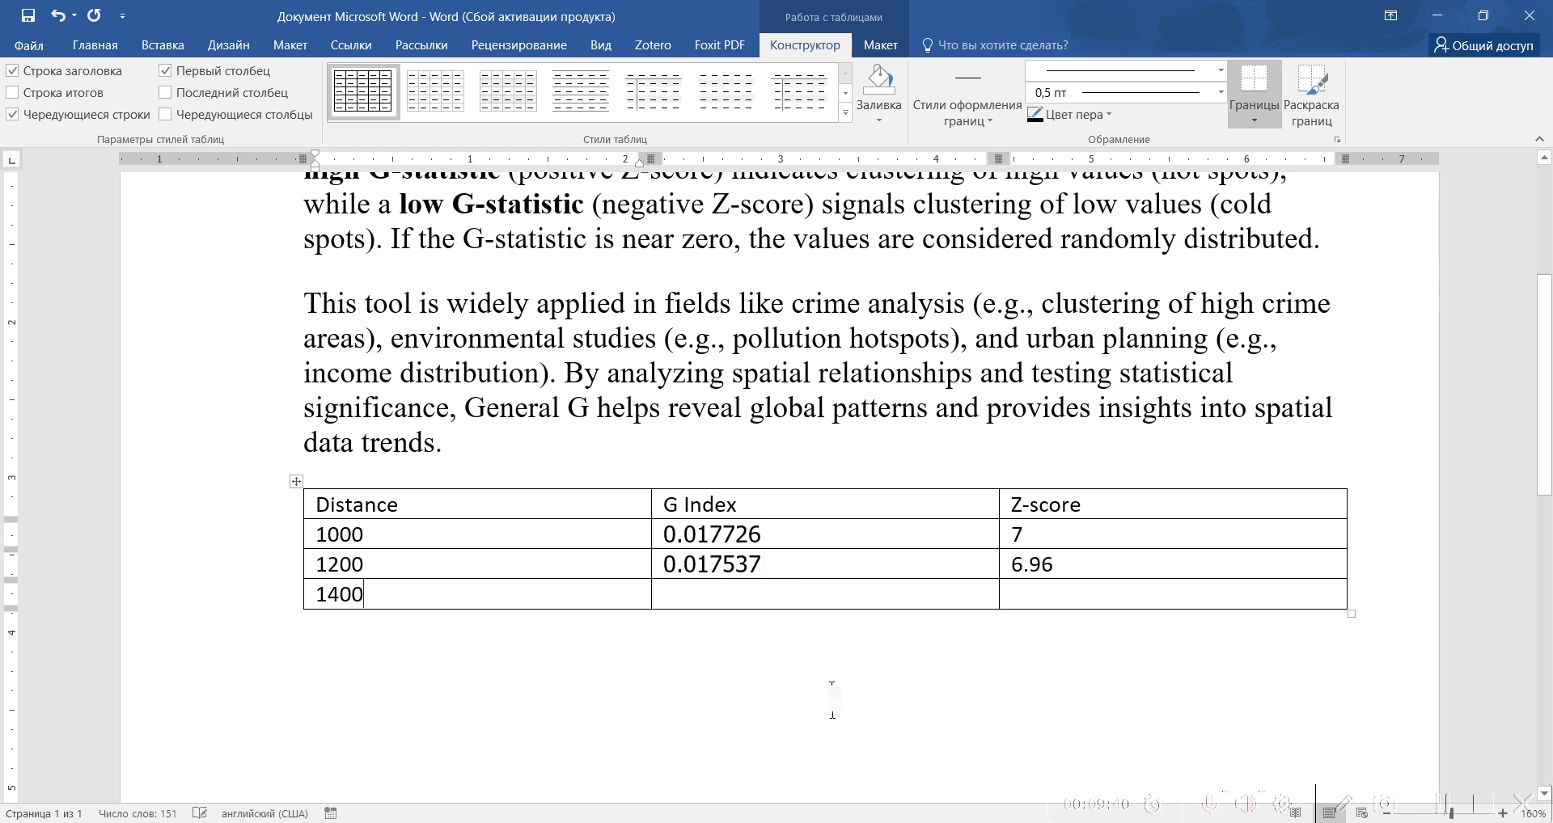
# - Return to ArcMap and prepare another High/Low Clustering run on Calls For Service - Feb15 with field FEE and a generated report
pyautogui.hotkey('alt', 'Tab')
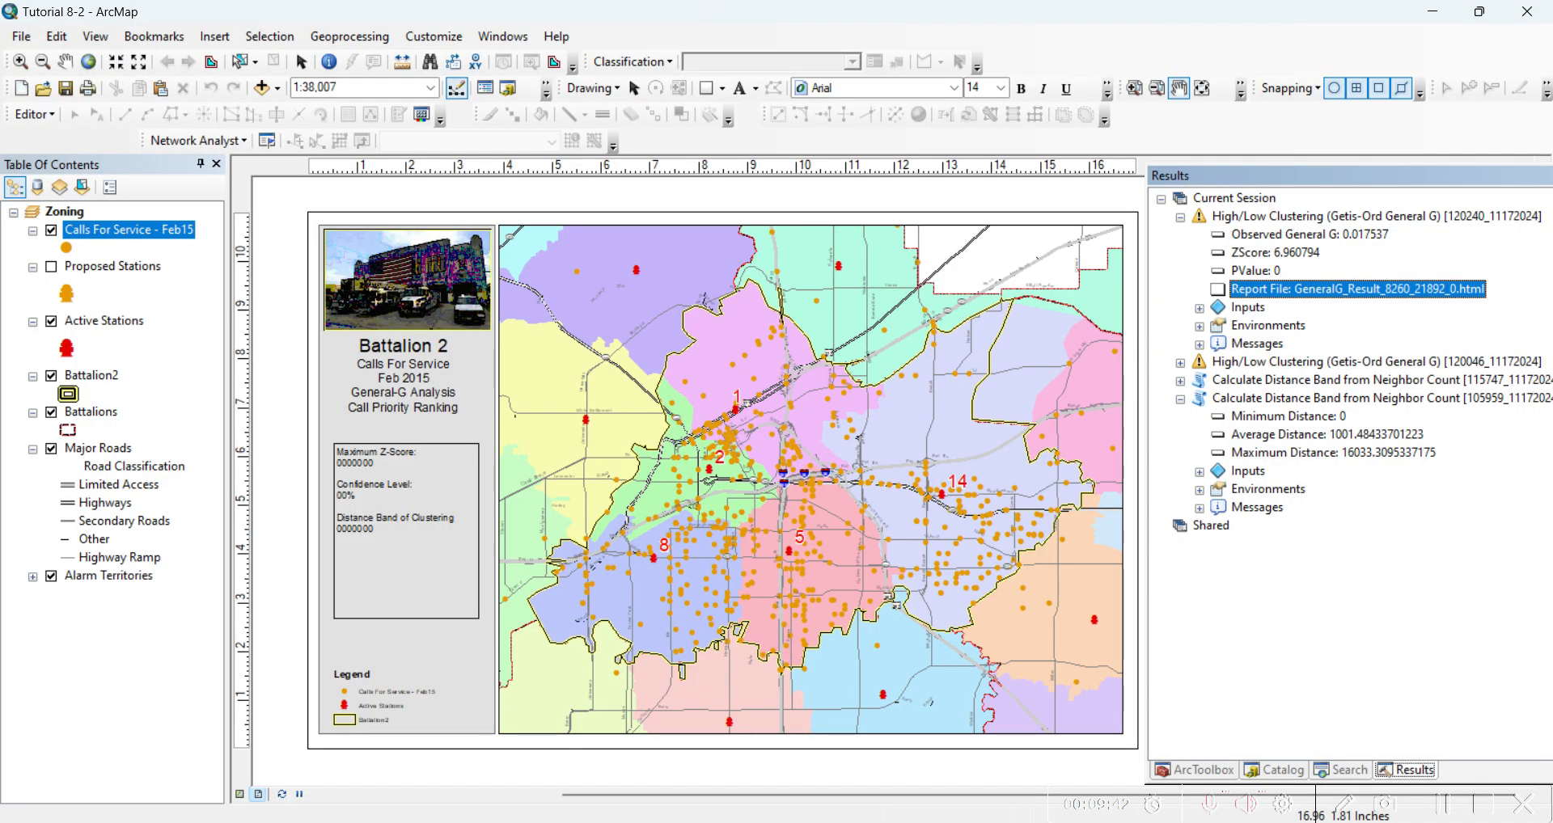
pyautogui.click(1215, 774)
pyautogui.doubleClick(1260, 417)
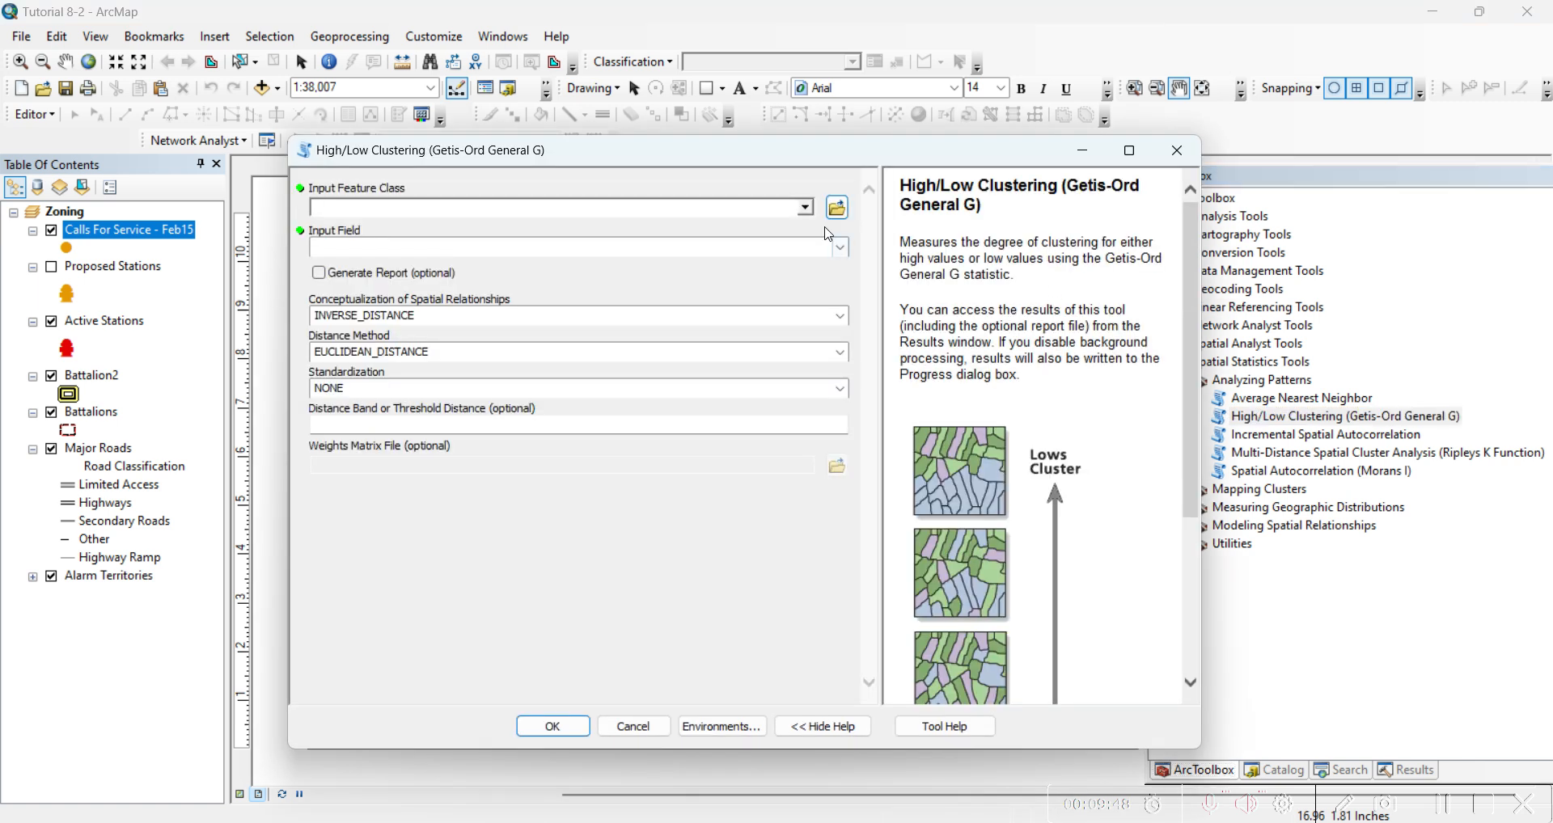
pyautogui.click(810, 212)
pyautogui.click(404, 229)
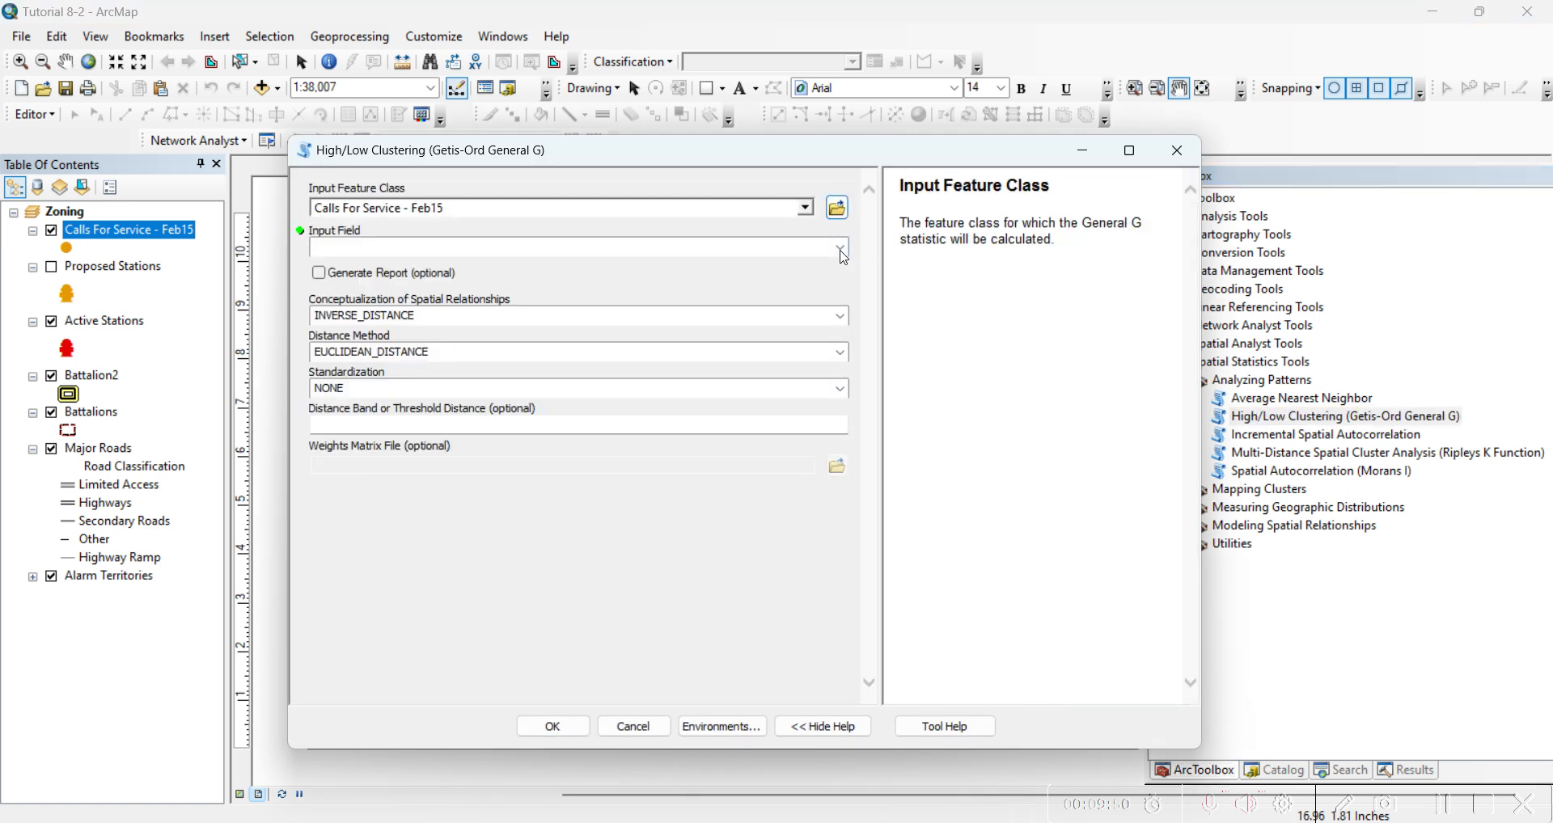
pyautogui.click(841, 248)
pyautogui.click(384, 358)
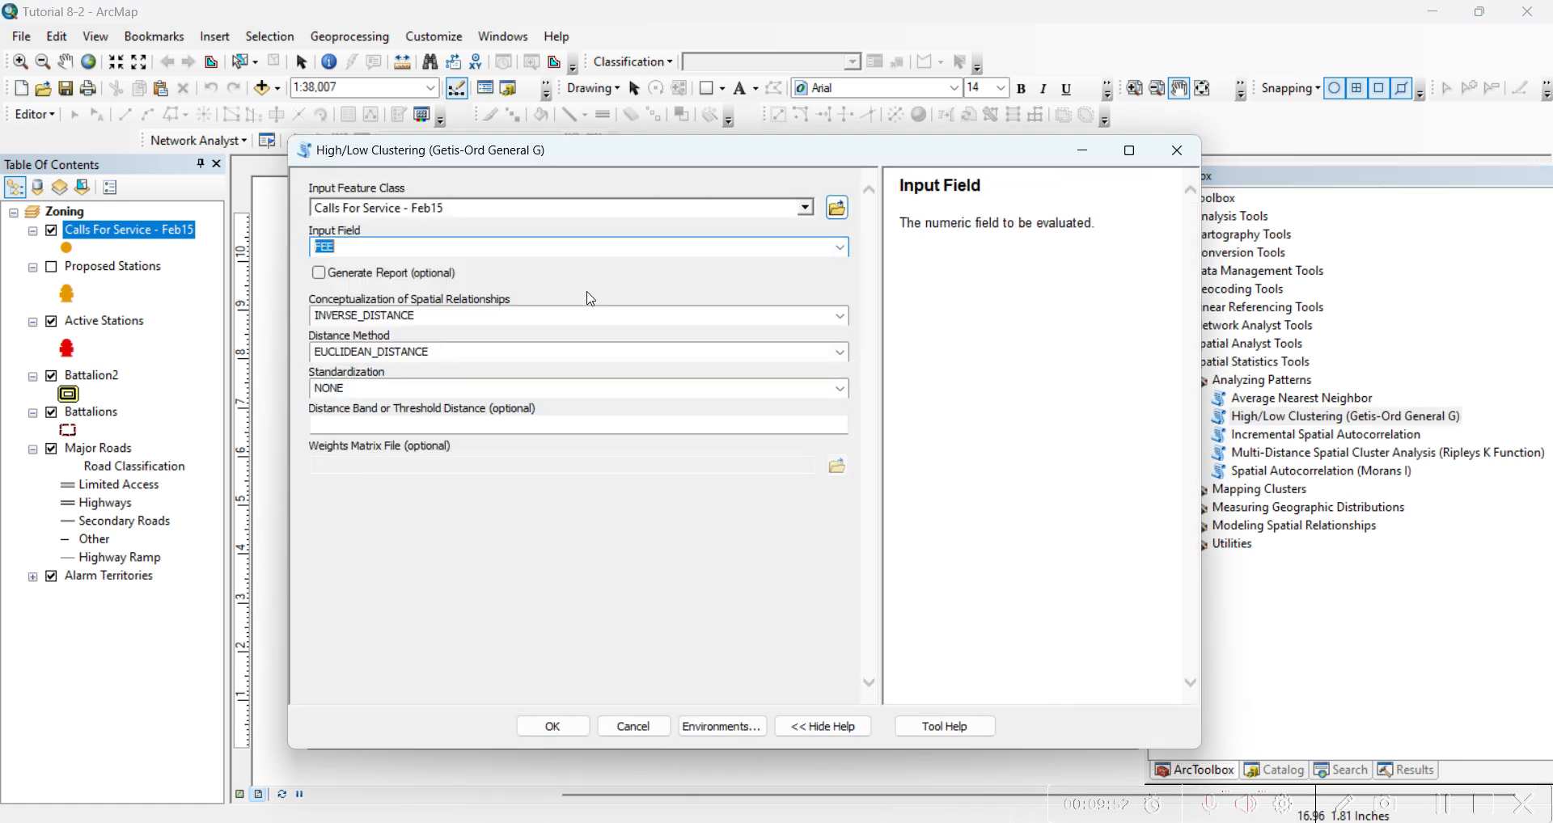
pyautogui.click(319, 274)
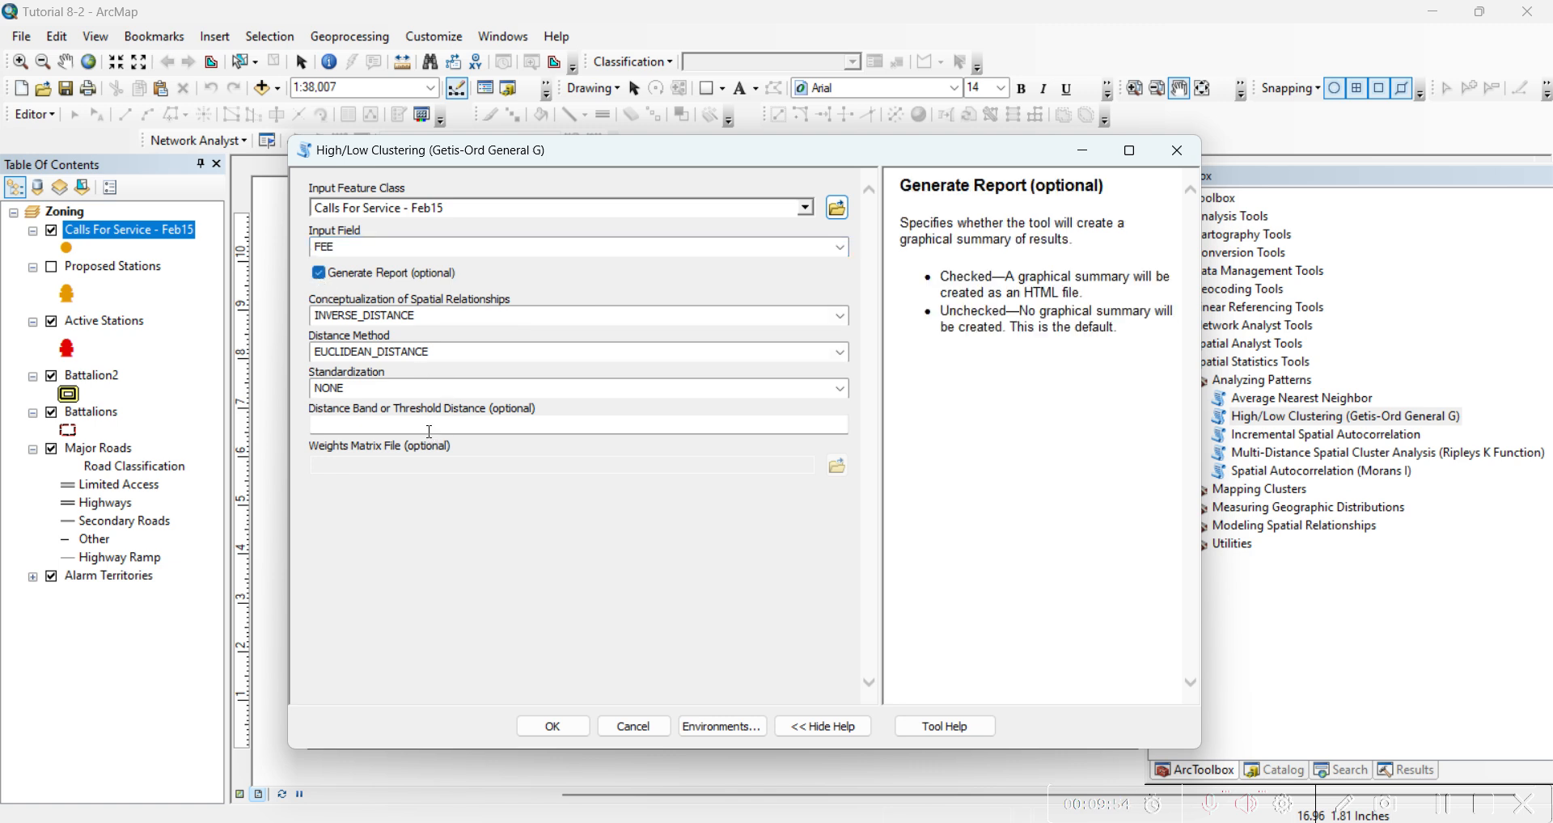
# - Set the distance band or threshold distance to 1400 and run the High/Low Clustering tool
pyautogui.click(430, 432)
pyautogui.write('1400')
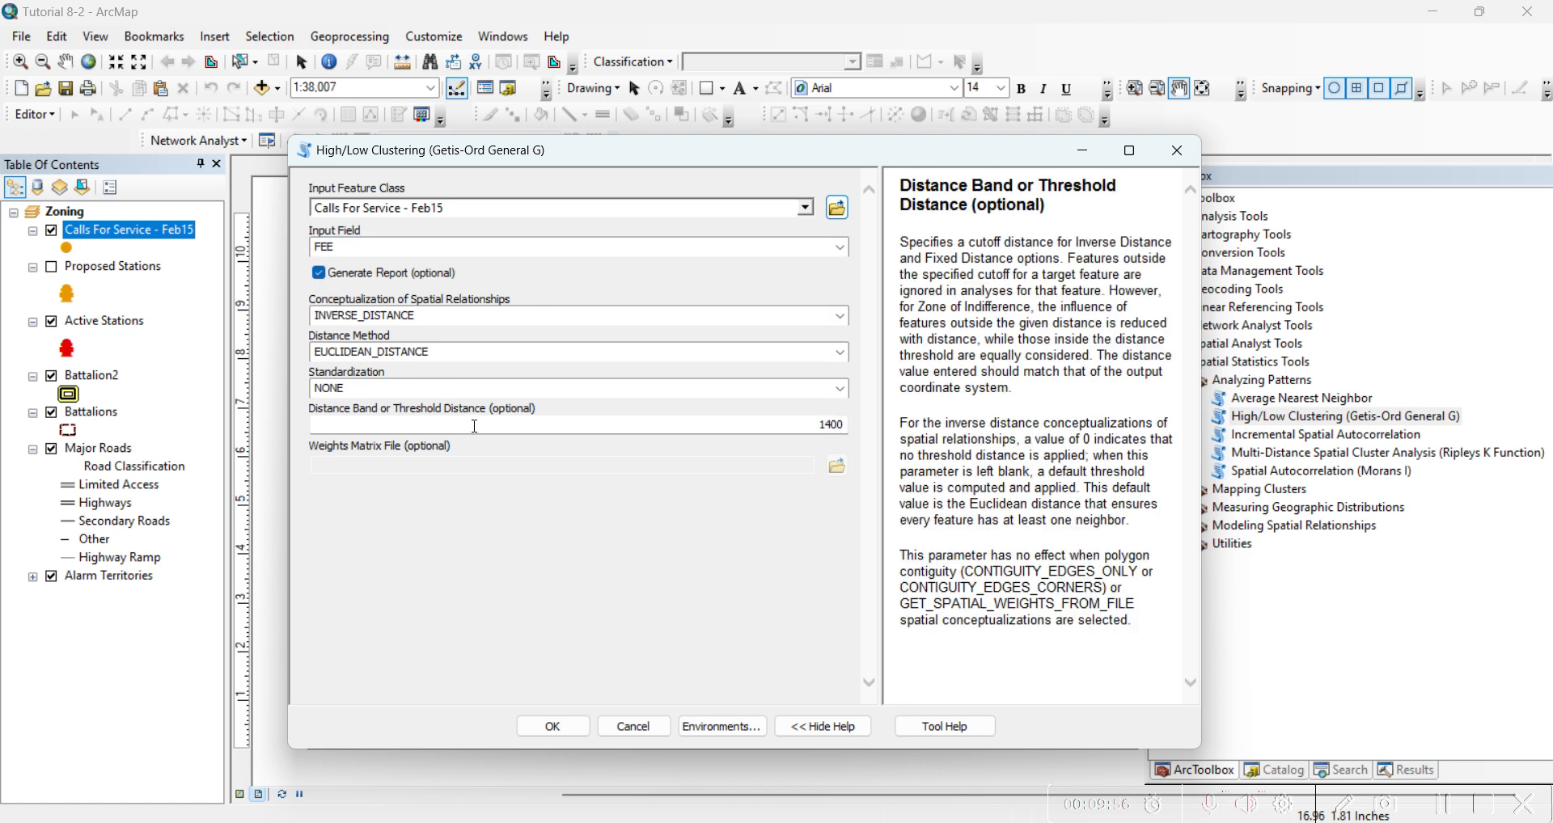
pyautogui.click(757, 594)
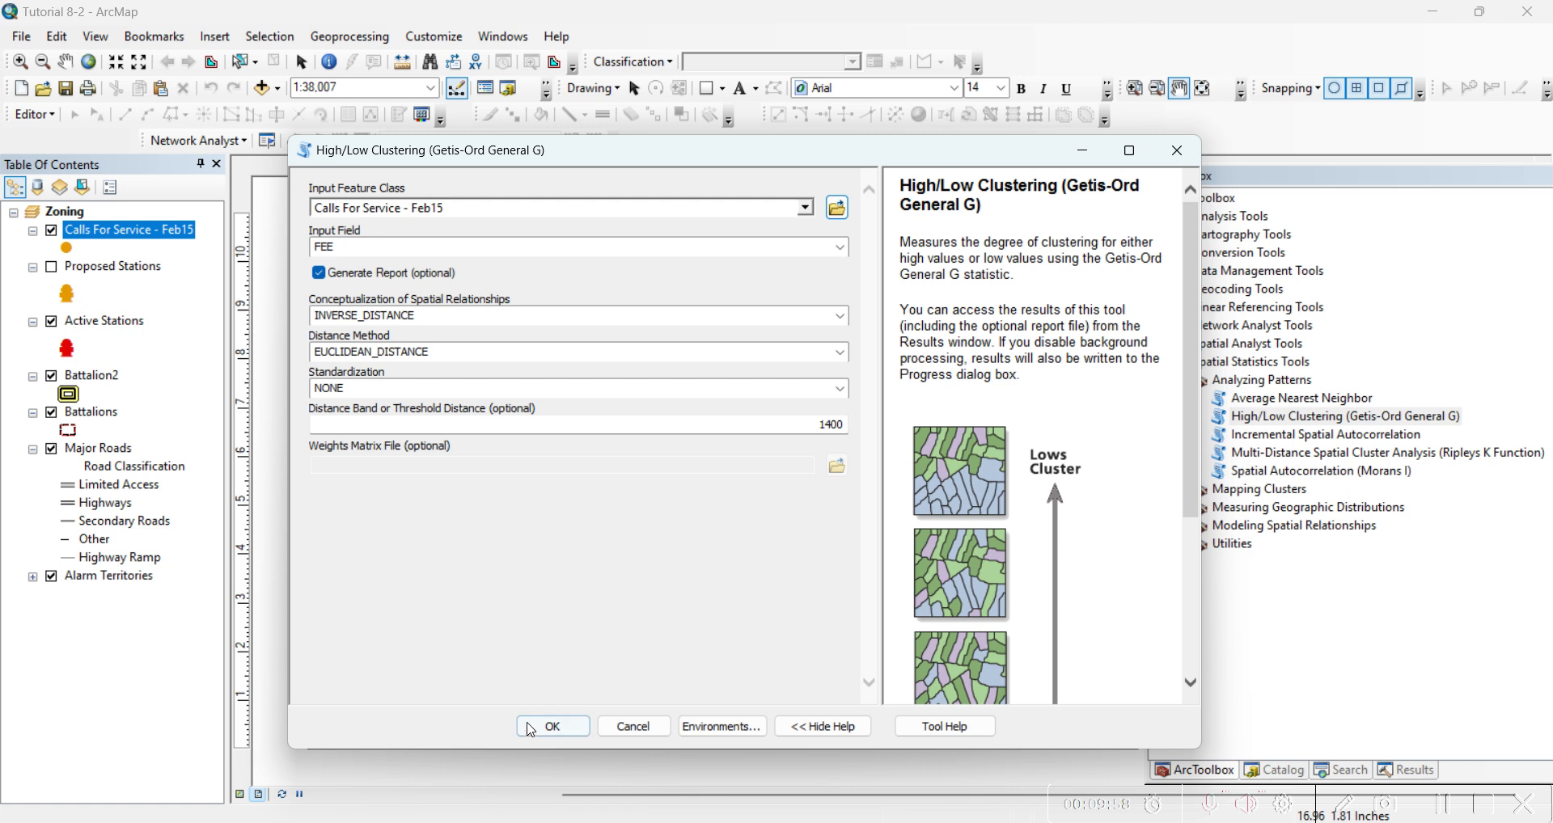
pyautogui.click(531, 726)
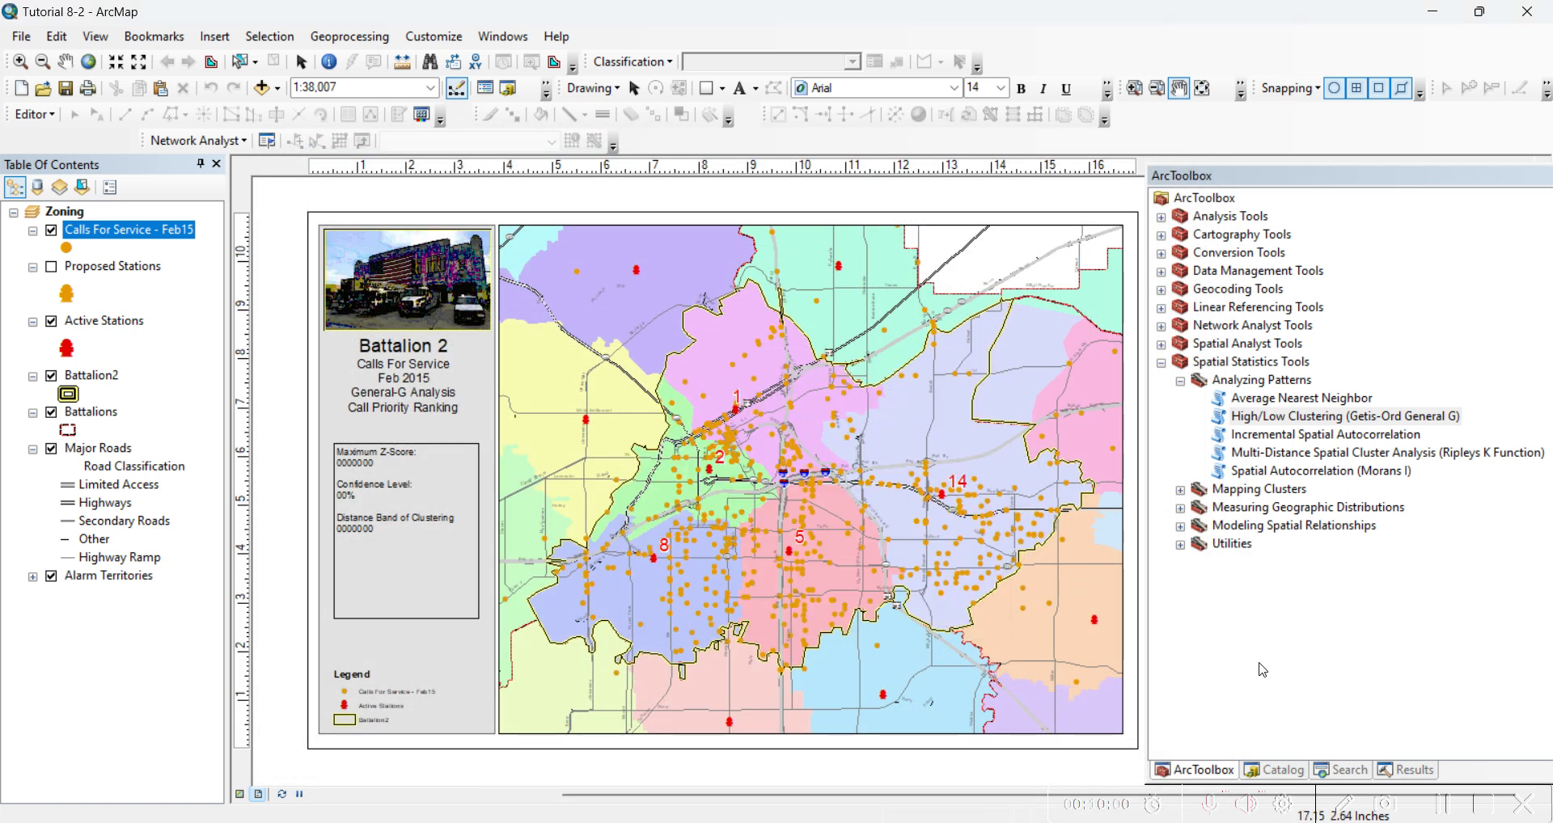
# - Open the HTML report from the 1400 distance run in the Results and view its General G summary
pyautogui.click(1395, 770)
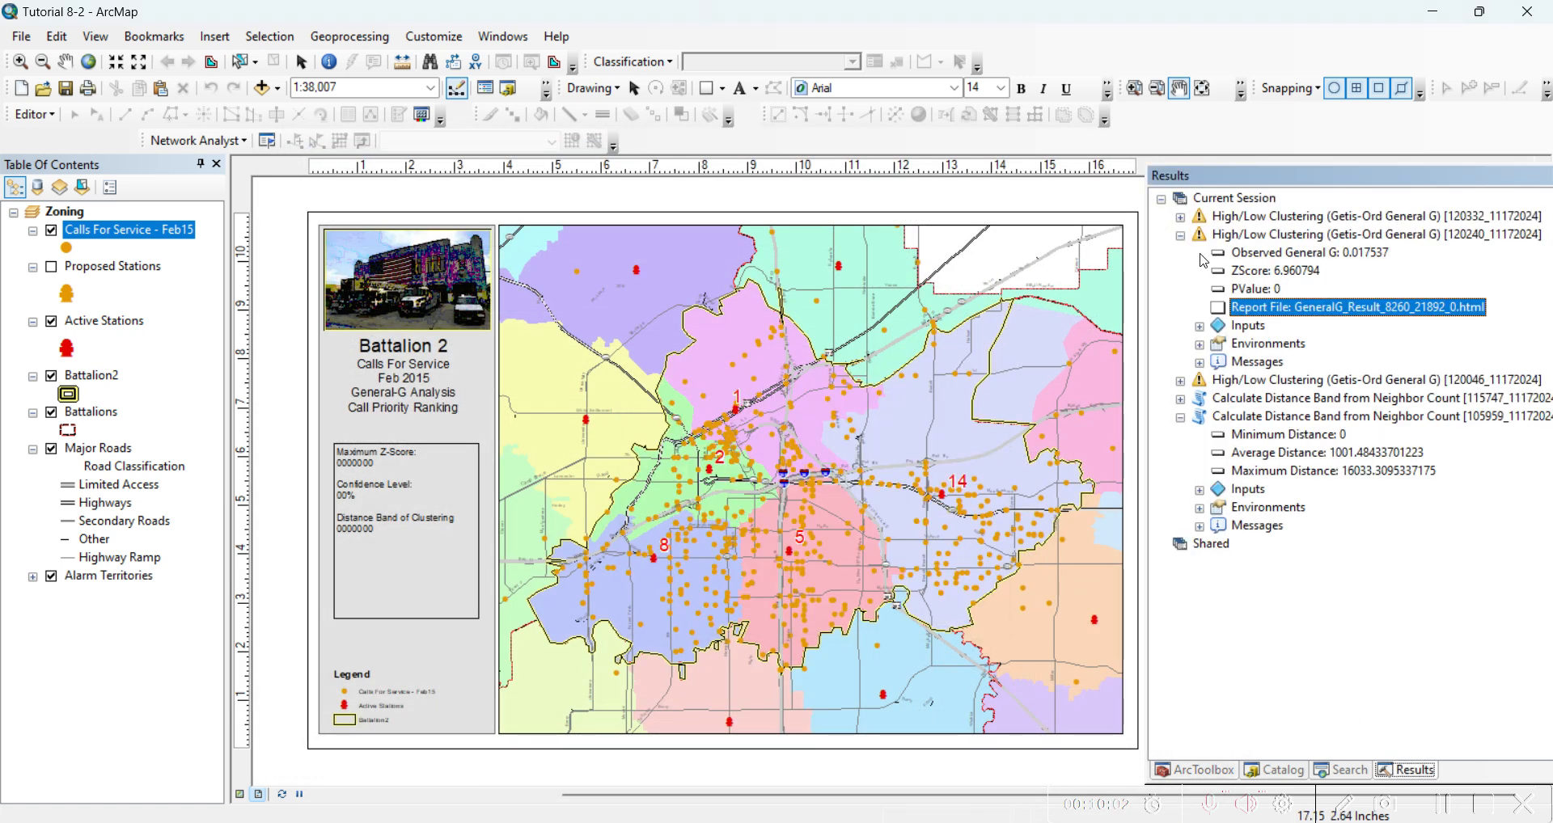
pyautogui.click(1180, 235)
pyautogui.click(1180, 217)
pyautogui.doubleClick(1246, 289)
pyautogui.scroll(-2, 808, 584)
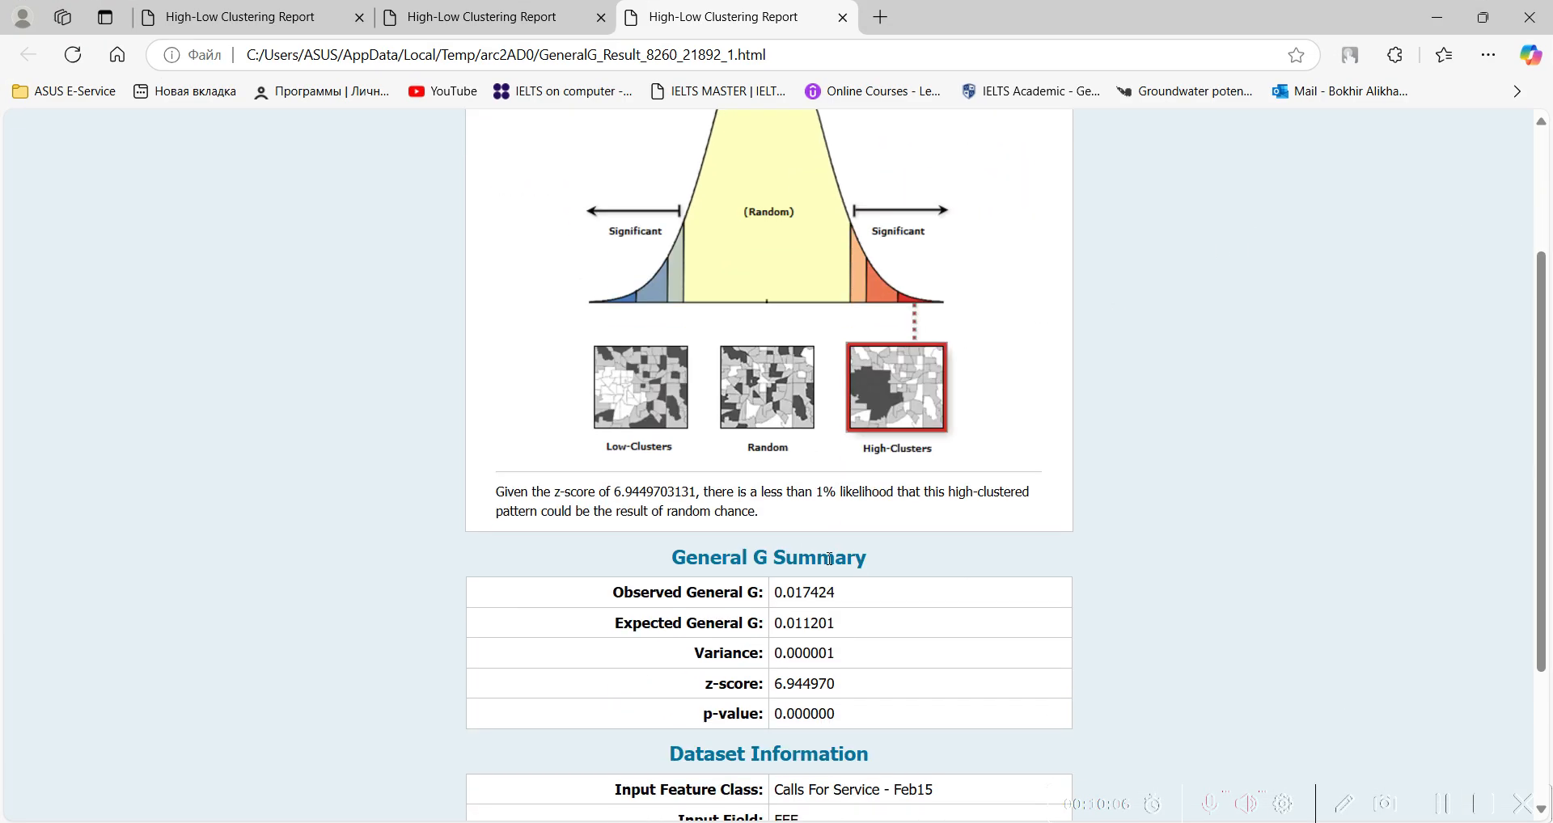
# - Copy the observed General G value 0.017424 from the report and place it in the G Index cell of the 1400 row
pyautogui.moveTo(845, 593); pyautogui.dragTo(778, 608)
pyautogui.rightClick(777, 608)
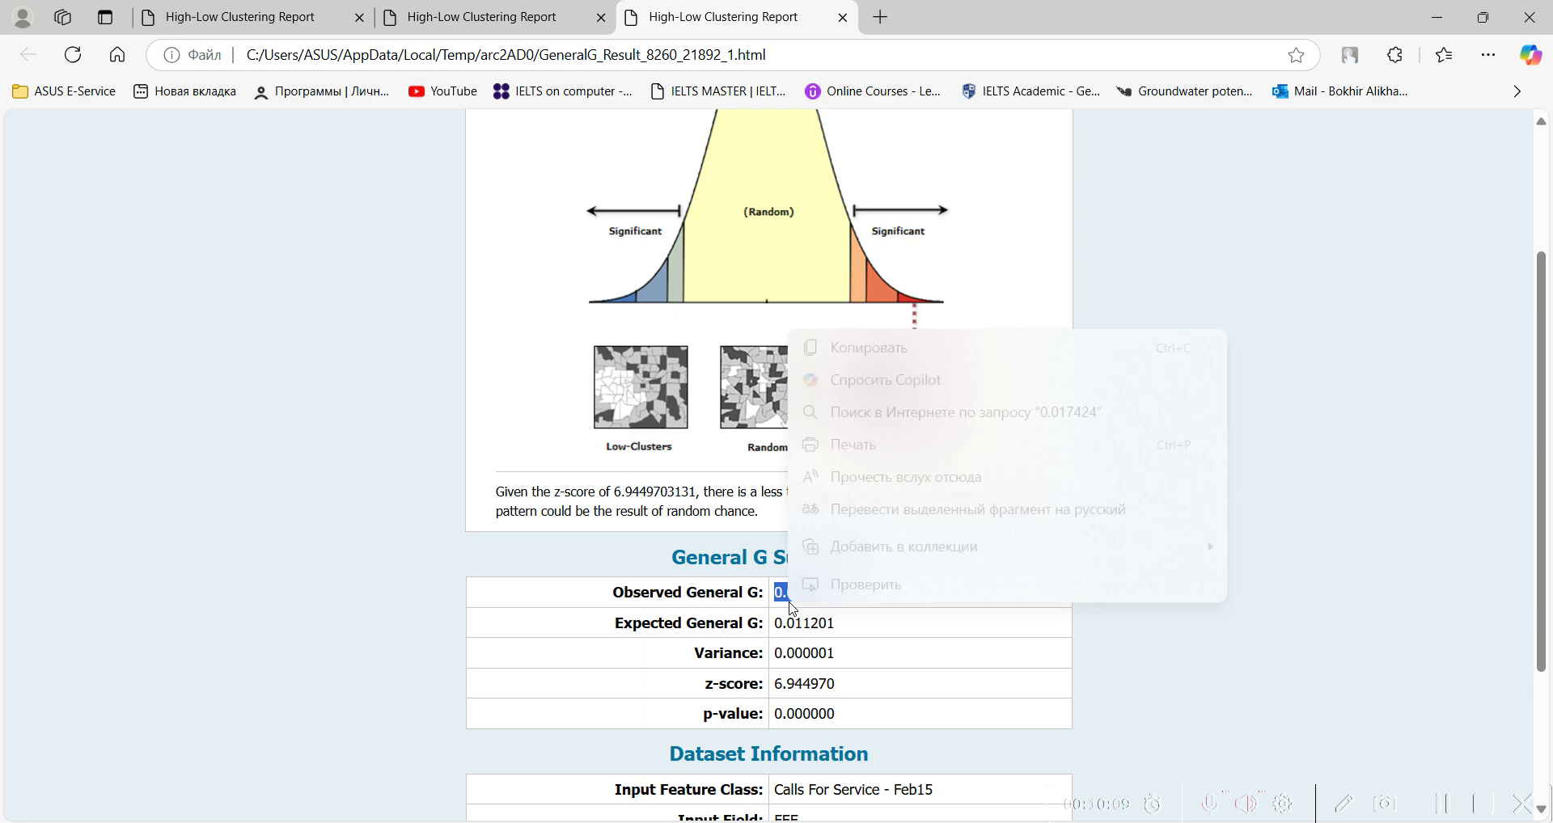
pyautogui.click(841, 347)
pyautogui.hotkey('alt', 'Tab')
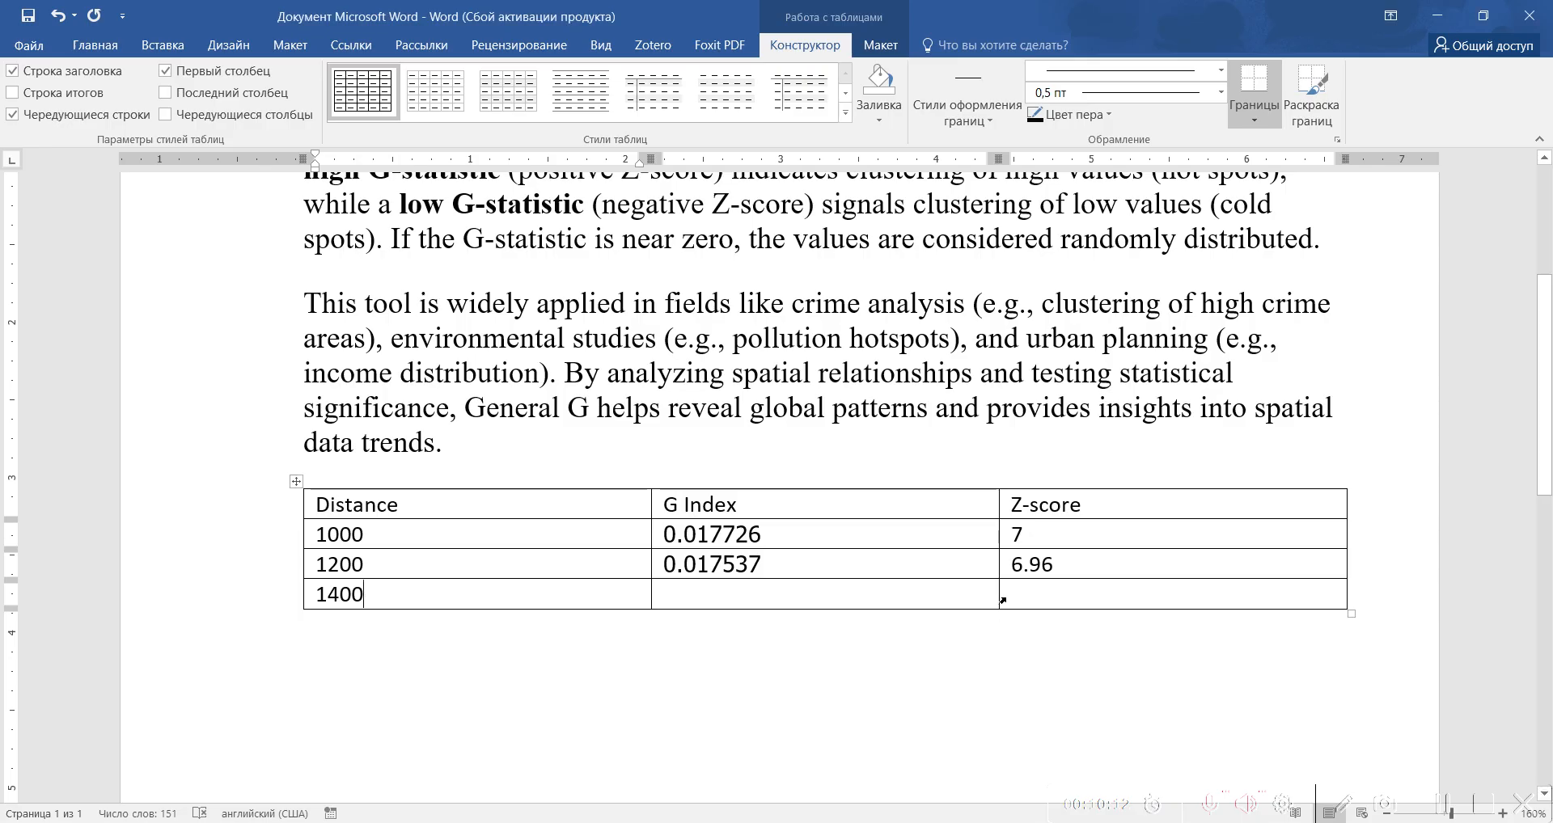
pyautogui.click(1028, 597)
pyautogui.hotkey('ctrl', 'v')
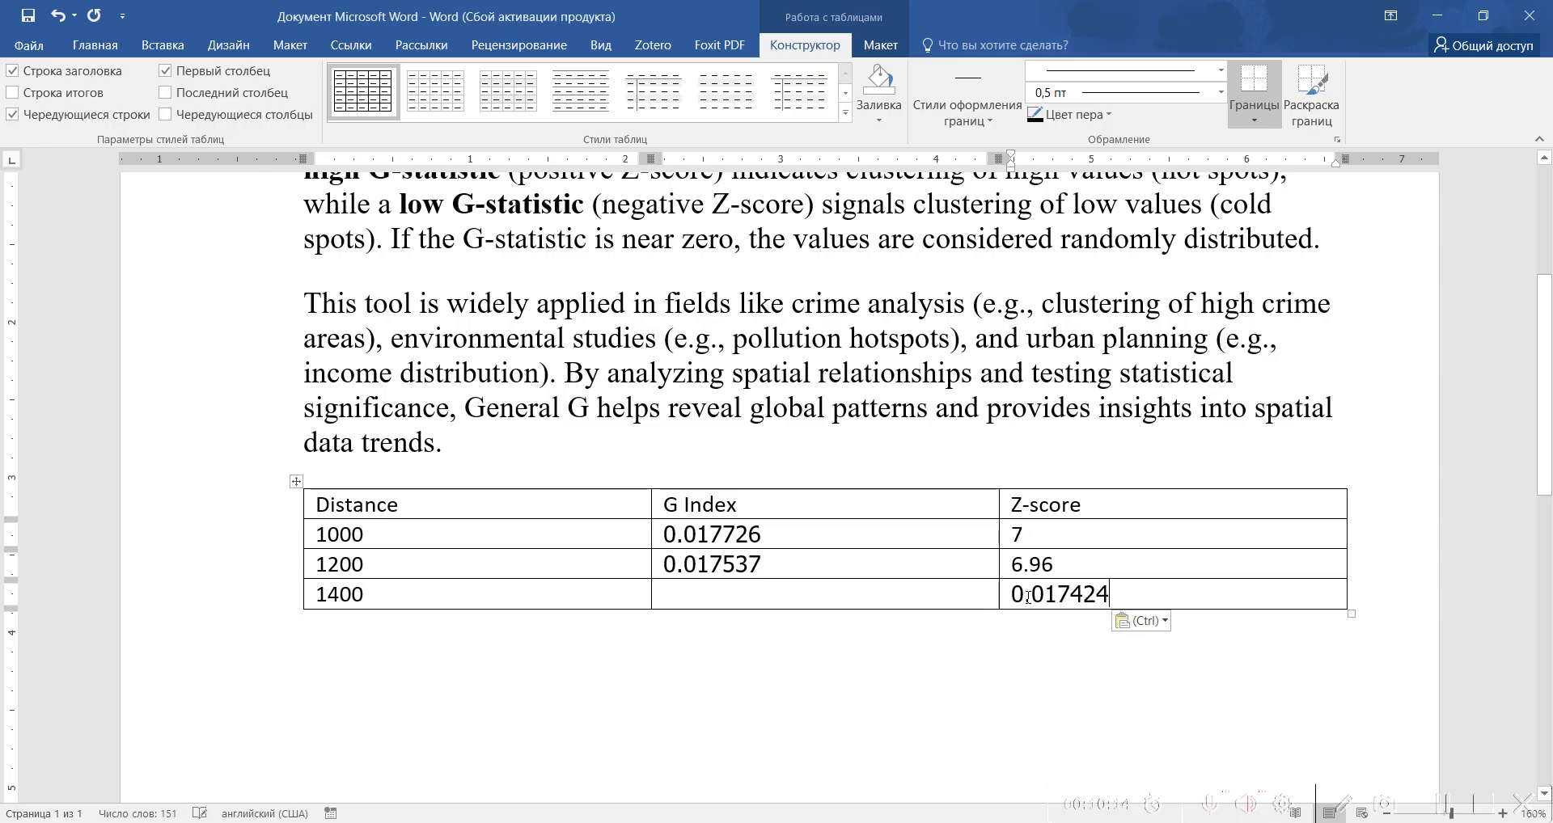
pyautogui.moveTo(1109, 595); pyautogui.dragTo(793, 600)
pyautogui.click(1102, 596)
# - Copy the z-score 6.944 from the report into the 1400 row's Z-score cell and insert an empty row below it in the table
pyautogui.hotkey('alt', 'Tab')
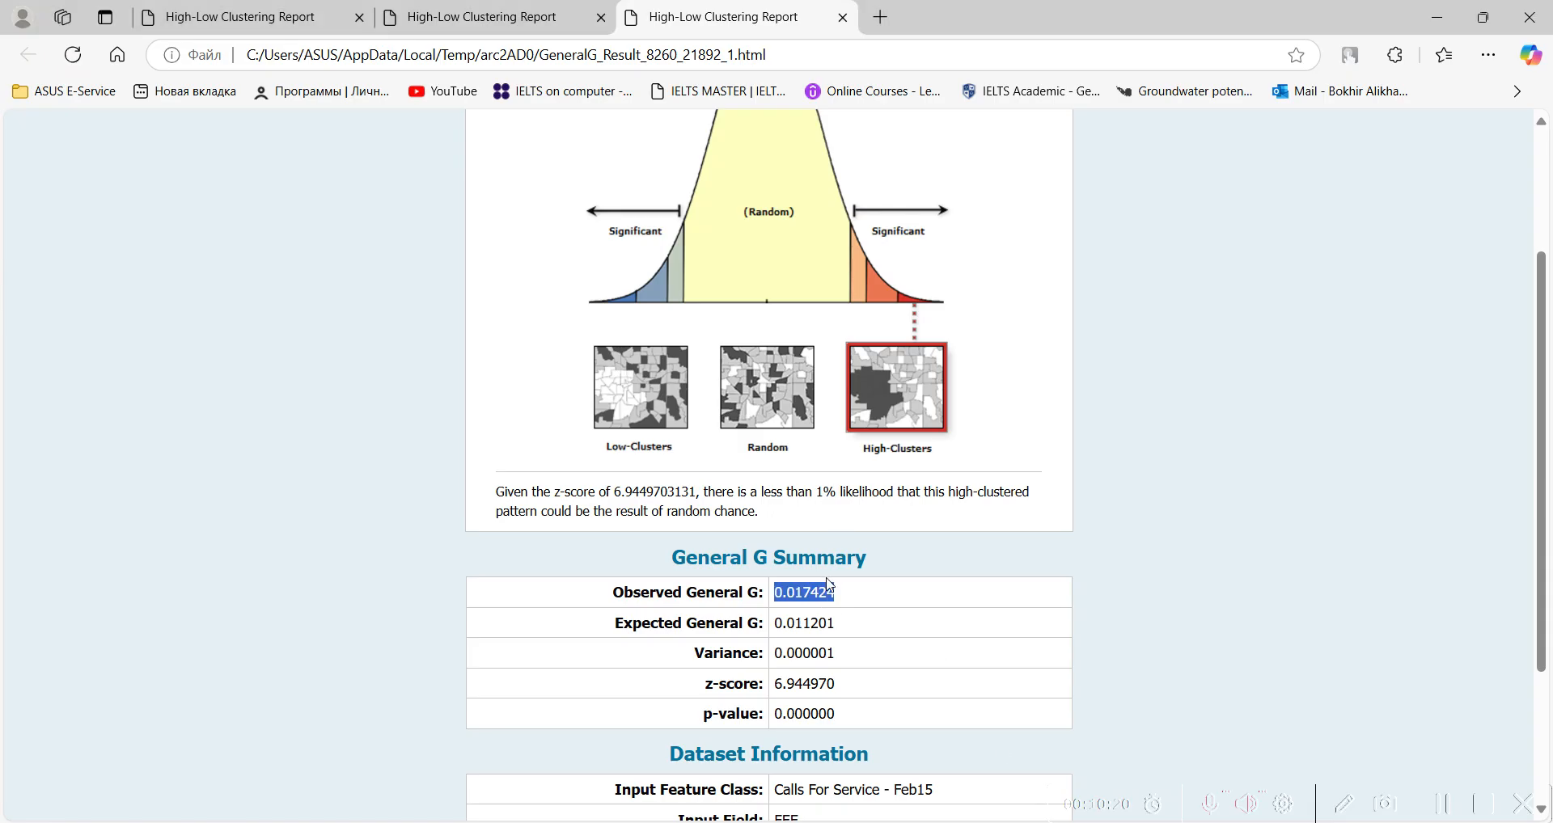
pyautogui.moveTo(613, 491); pyautogui.dragTo(645, 491)
pyautogui.rightClick(631, 495)
pyautogui.click(671, 507)
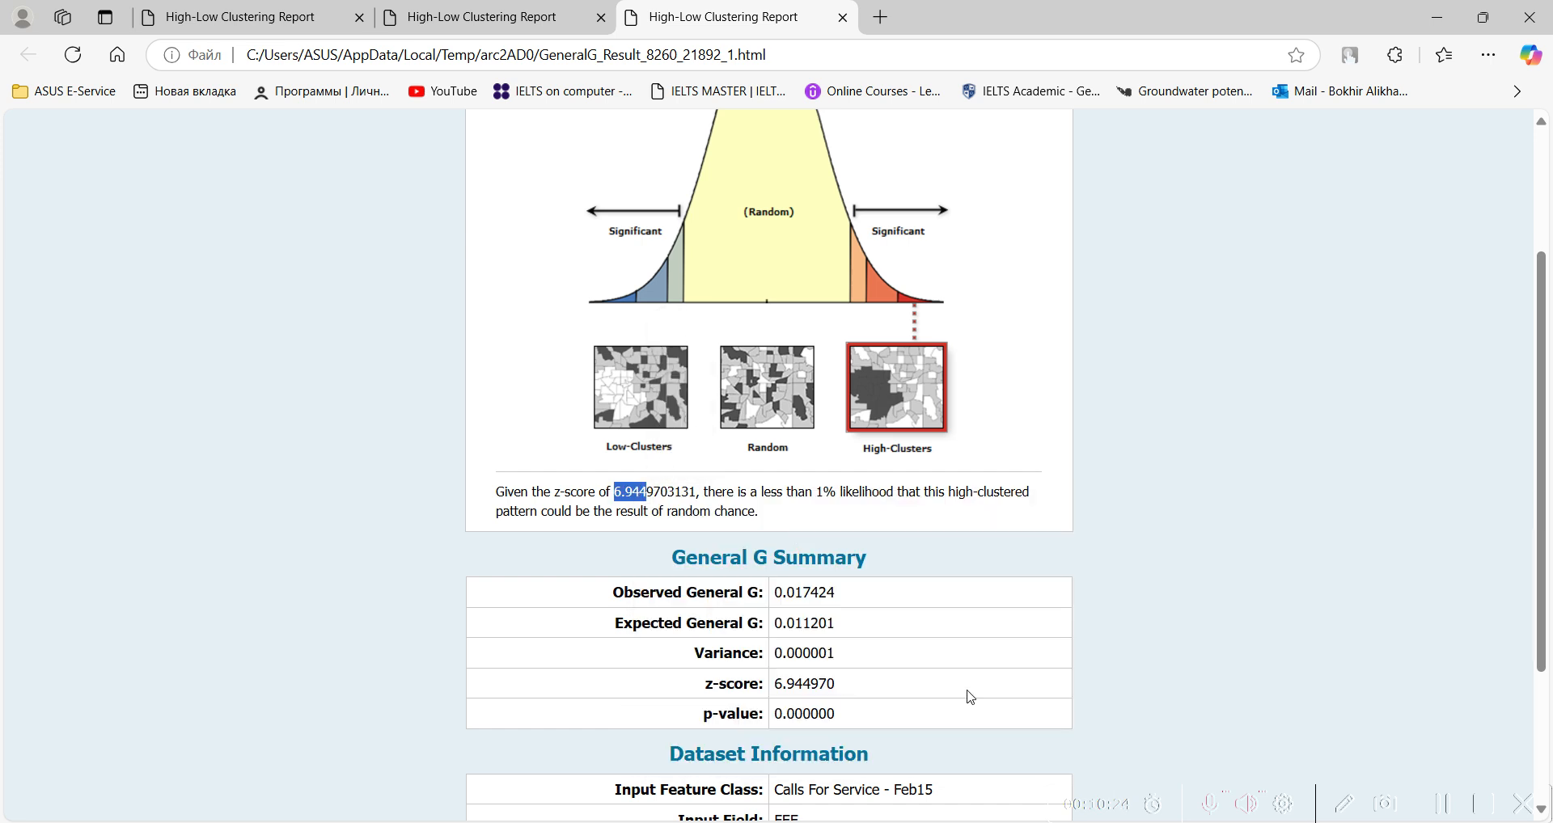
pyautogui.hotkey('alt', 'Tab')
pyautogui.hotkey('ctrl', 'v')
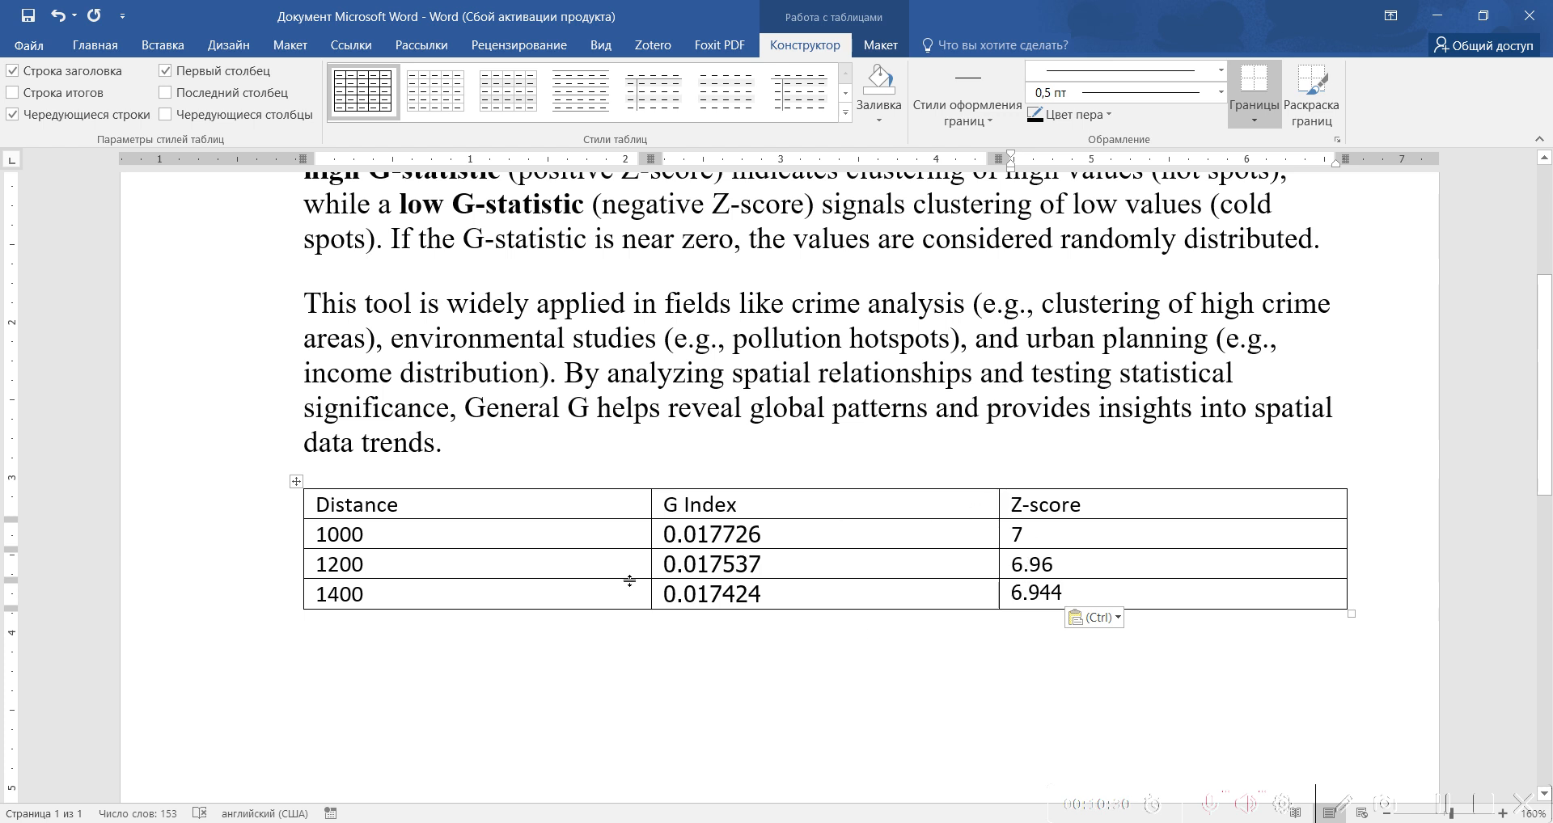
pyautogui.moveTo(277, 625)
pyautogui.click(297, 610)
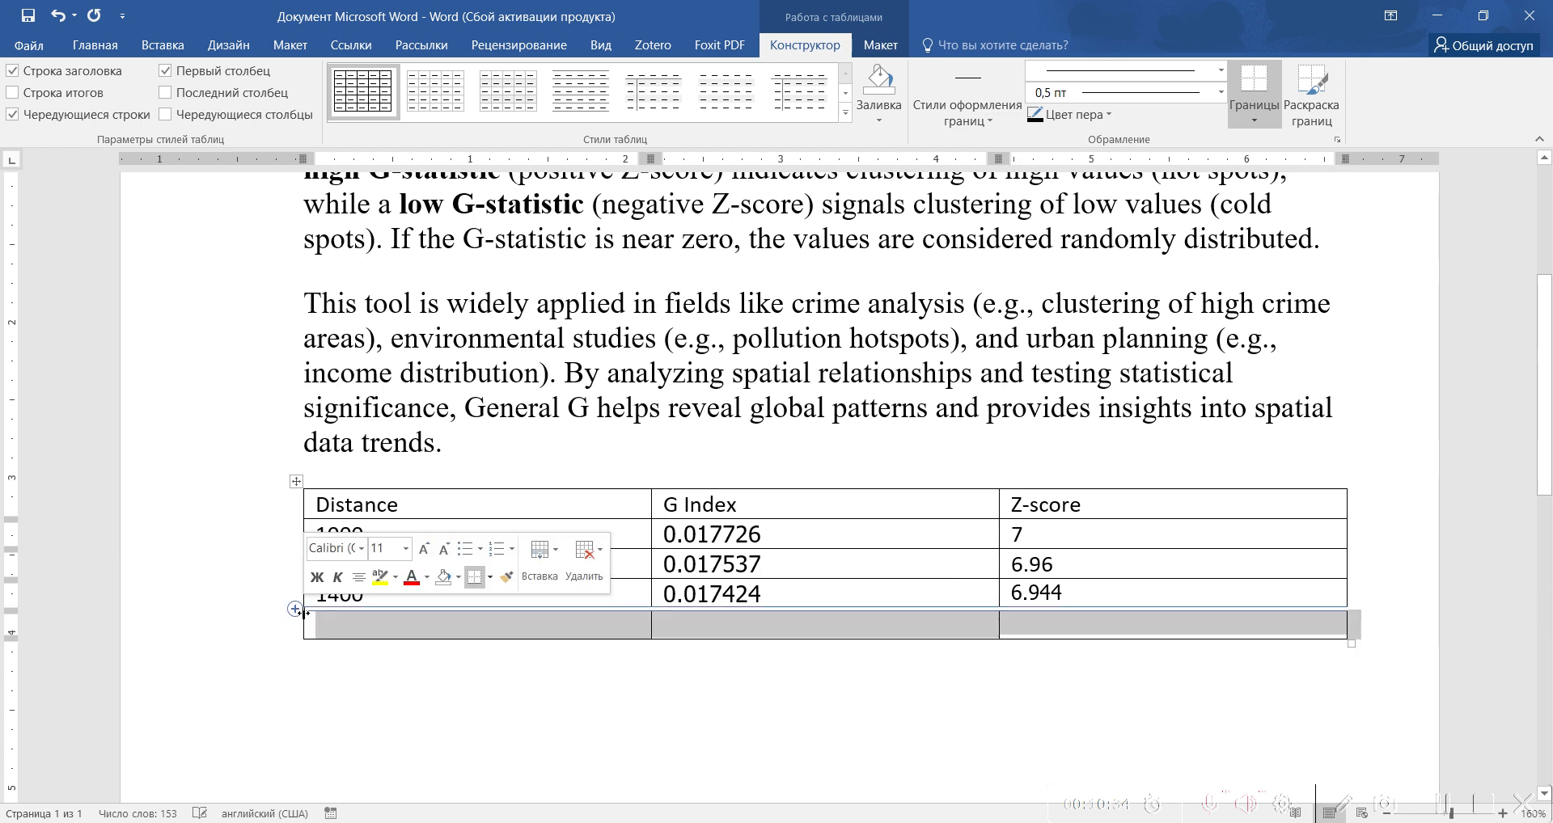
# - Enter 2000 in the Distance cell of the table's new row and switch to ArcMap
pyautogui.click(328, 624)
pyautogui.write('2000')
pyautogui.hotkey('alt', 'Tab')
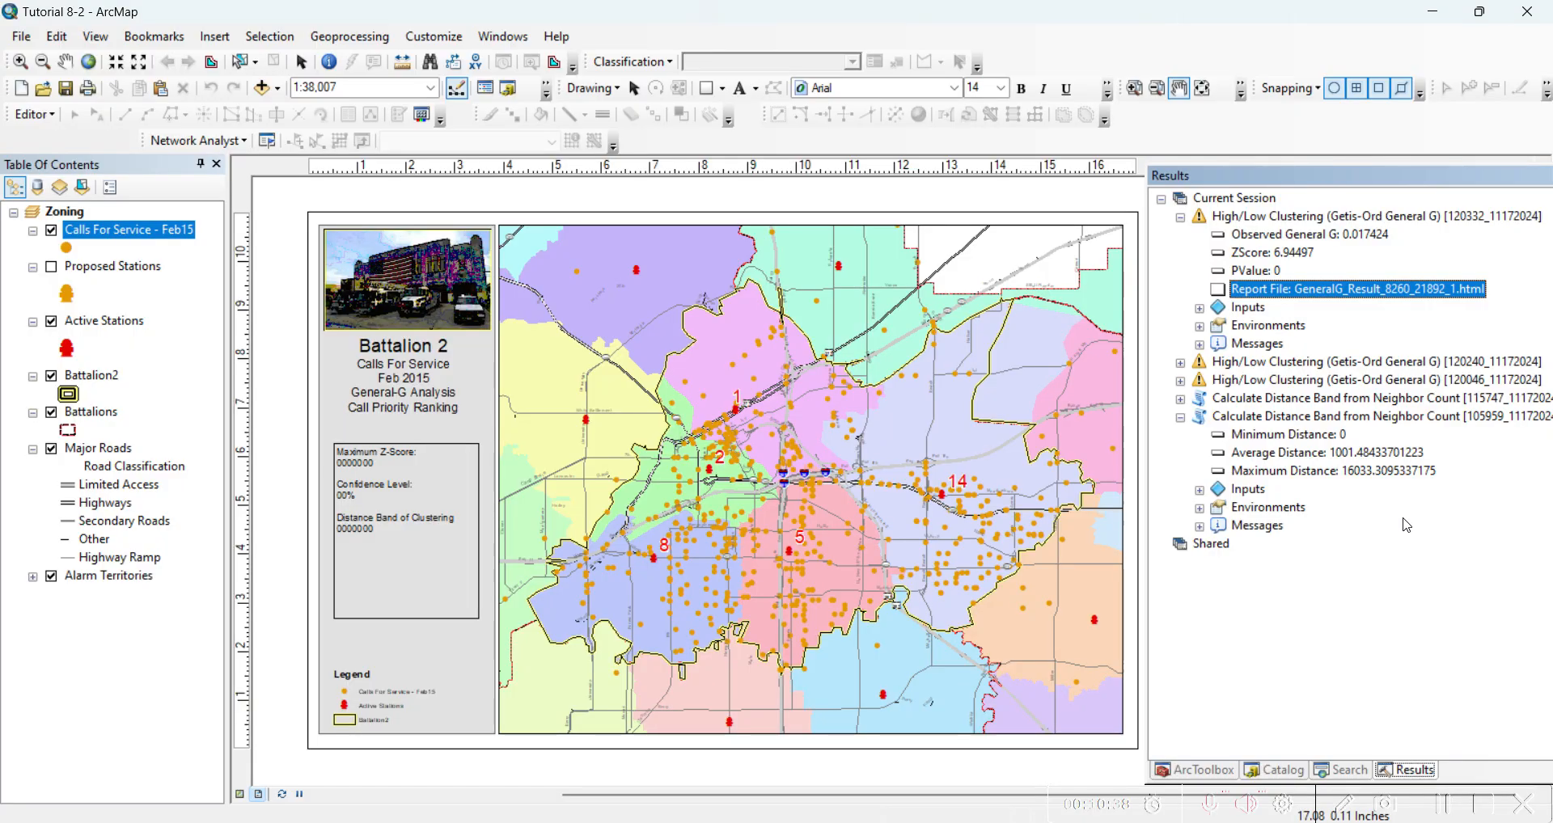
# - Start the High/Low Clustering tool with Calls For Service - Feb15 as the input feature class and FEE as the input field
pyautogui.click(1195, 772)
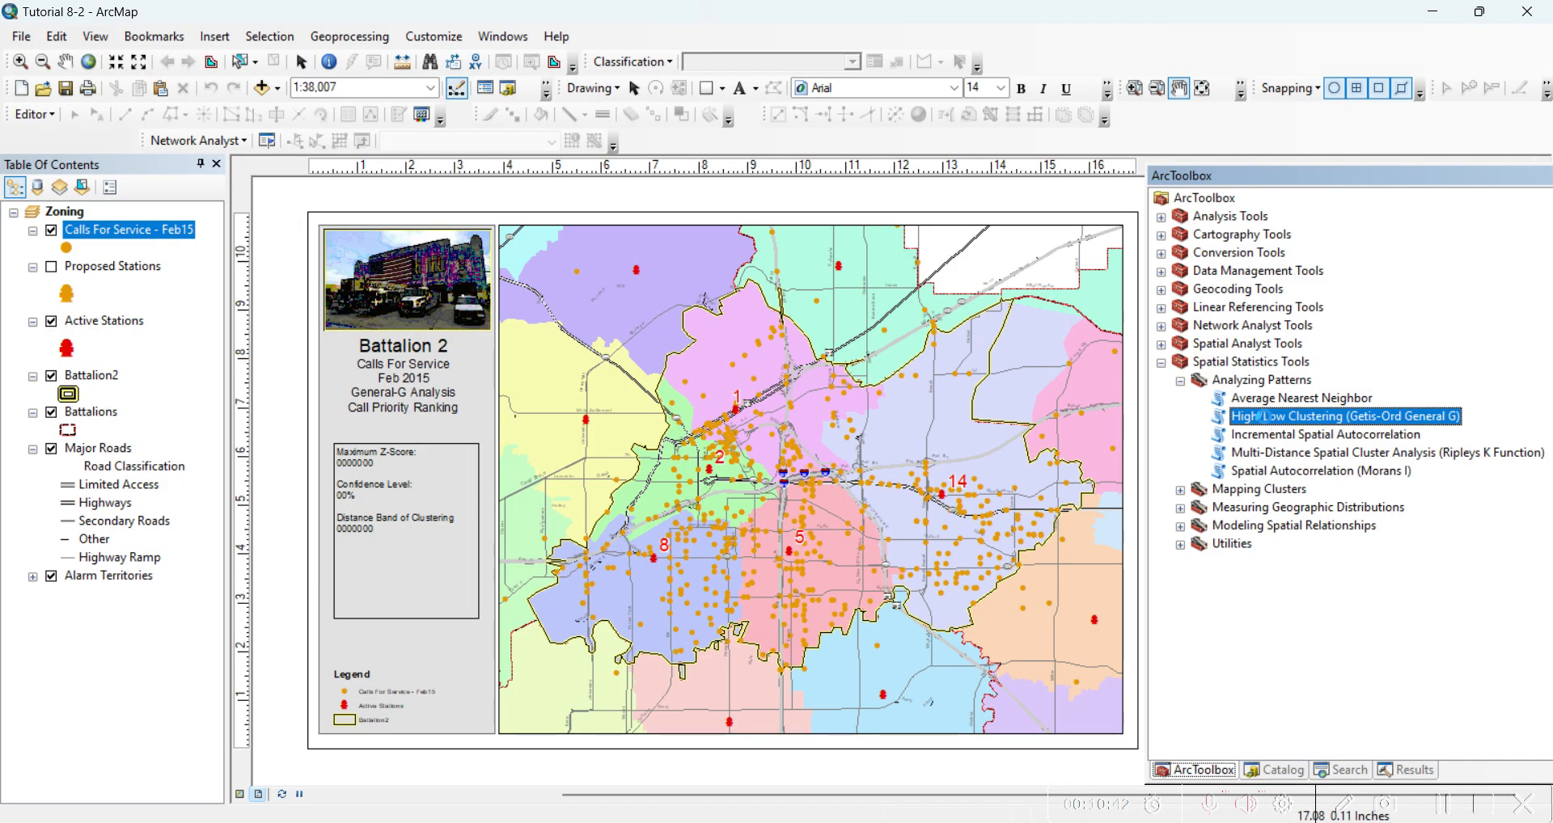
pyautogui.doubleClick(1258, 416)
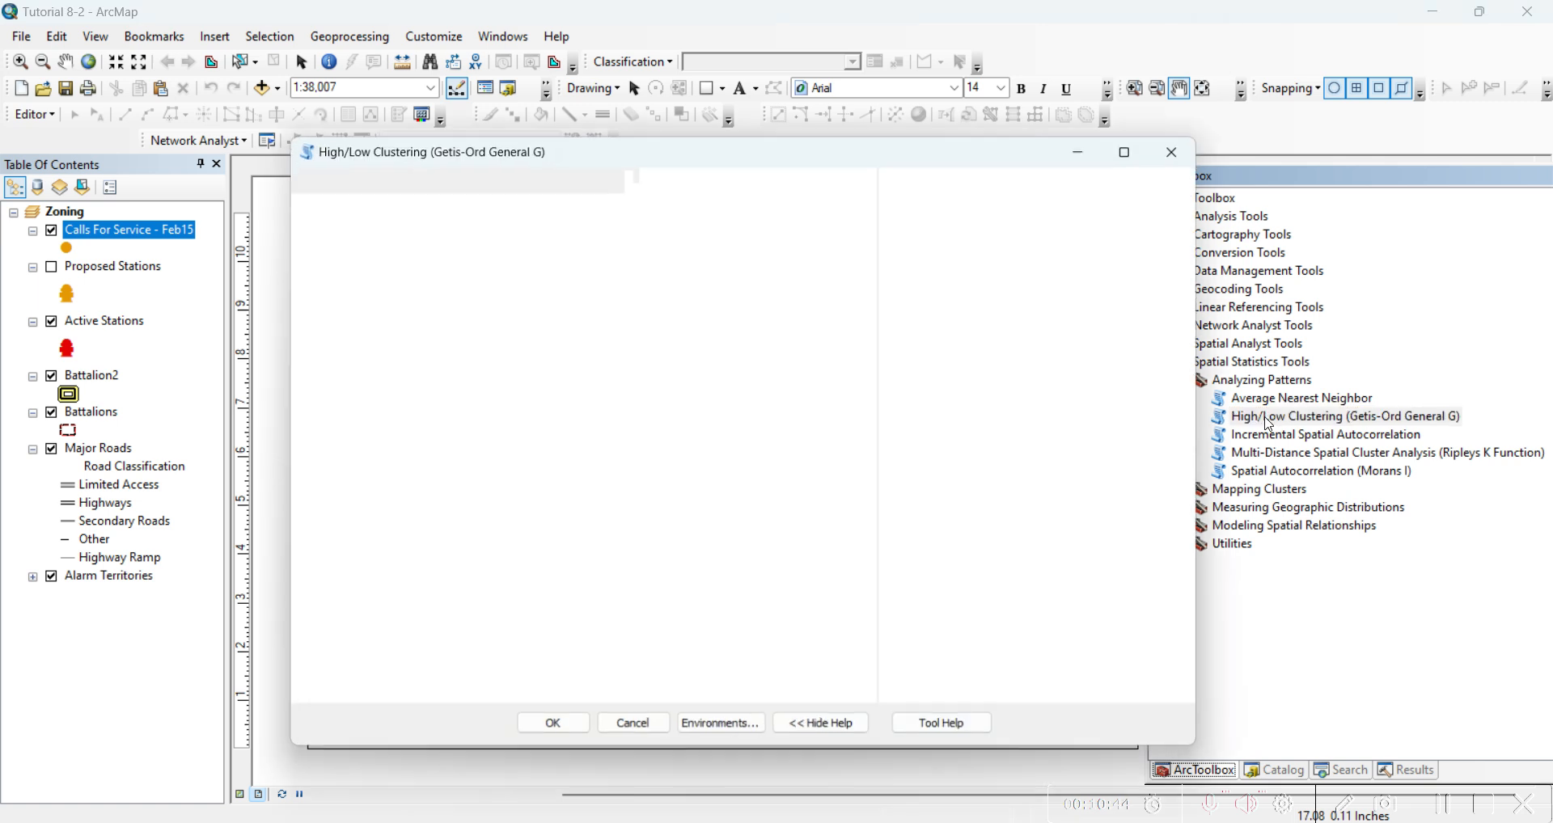
pyautogui.click(809, 215)
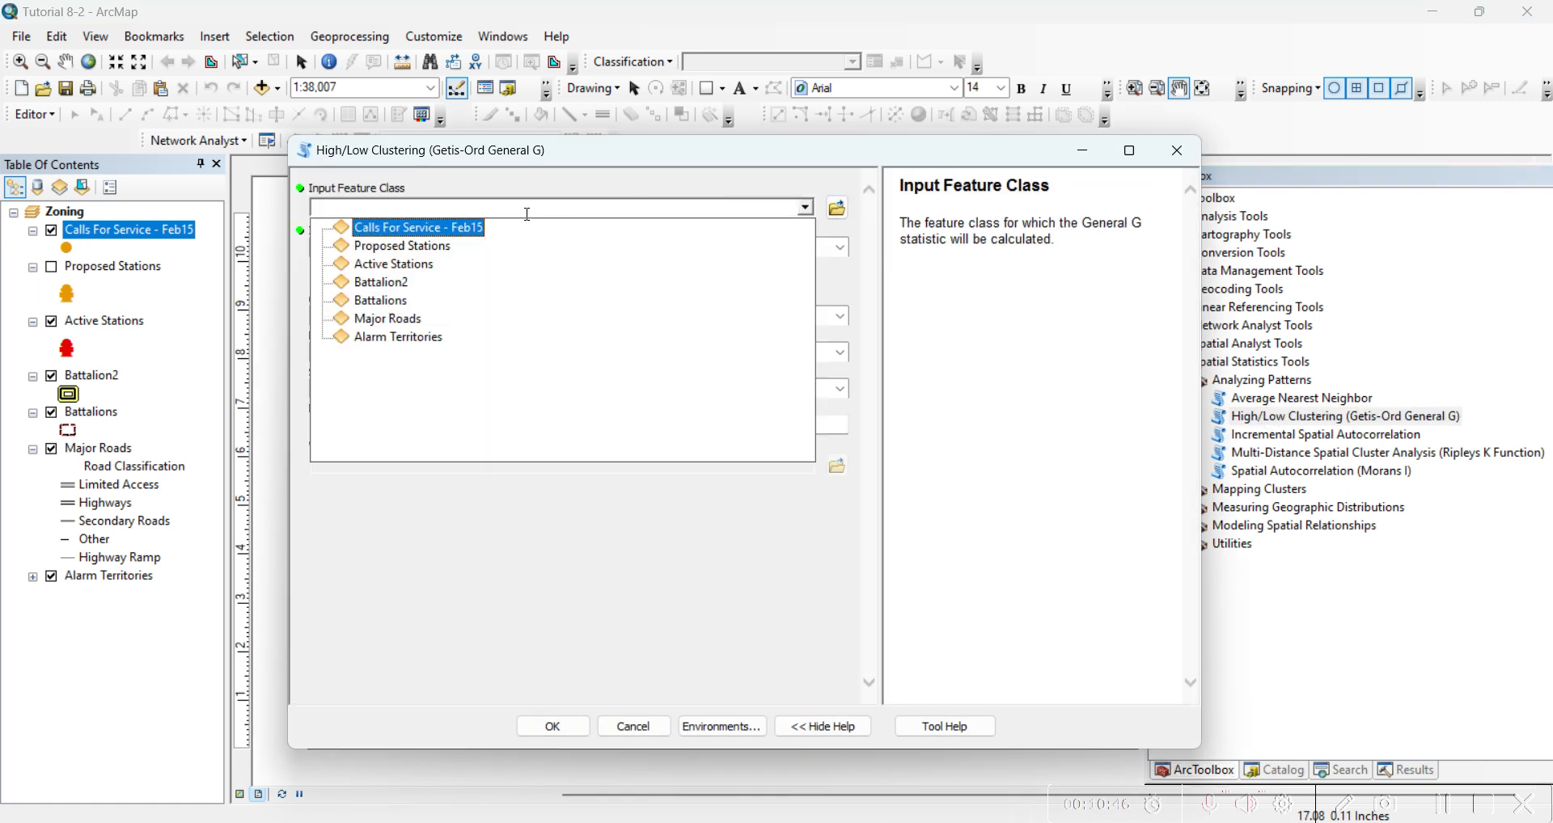
pyautogui.click(431, 225)
pyautogui.click(452, 247)
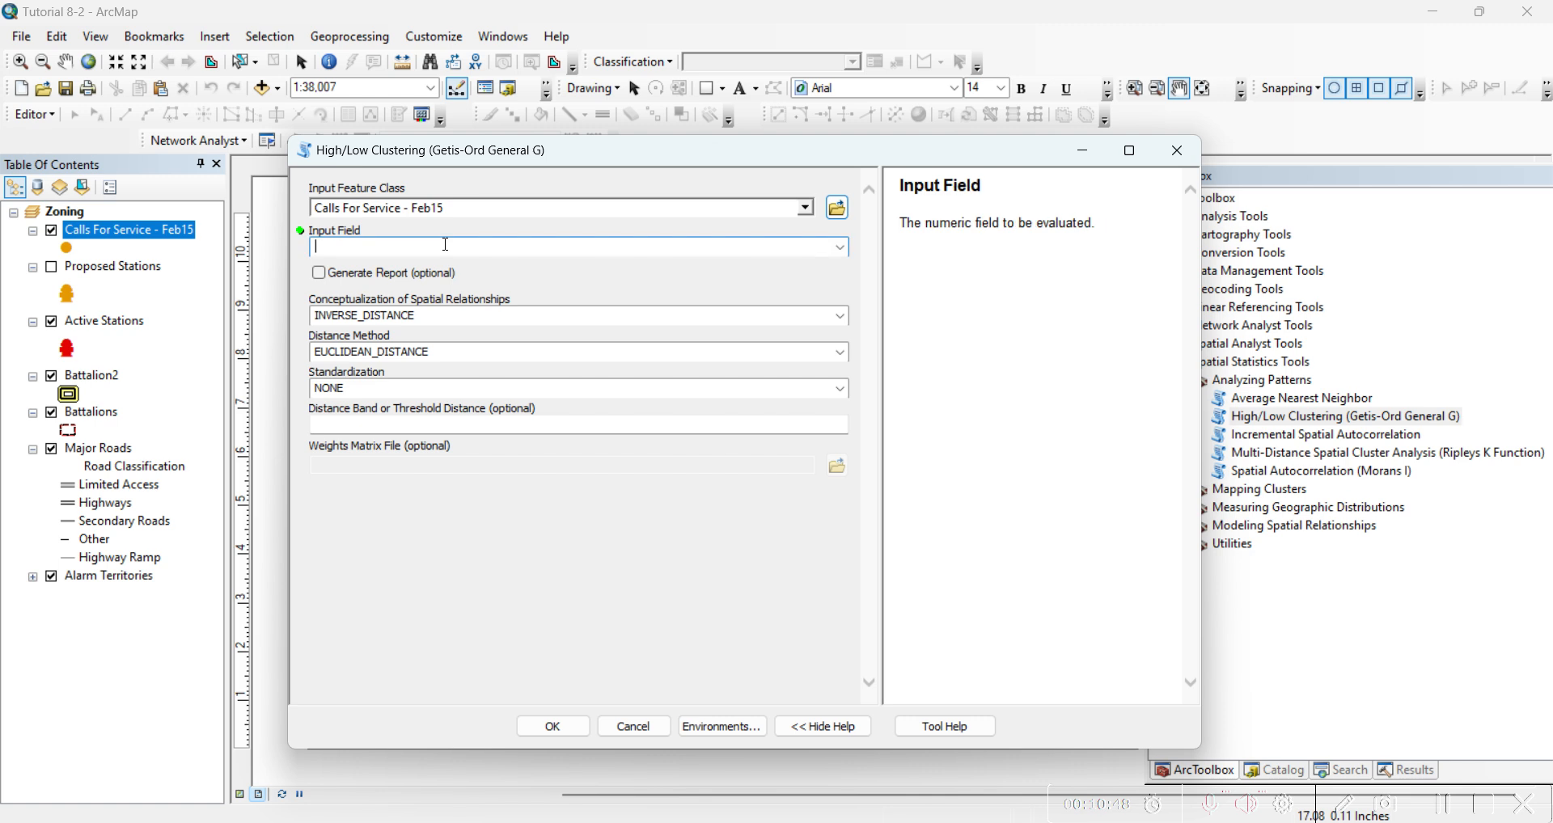
pyautogui.click(842, 247)
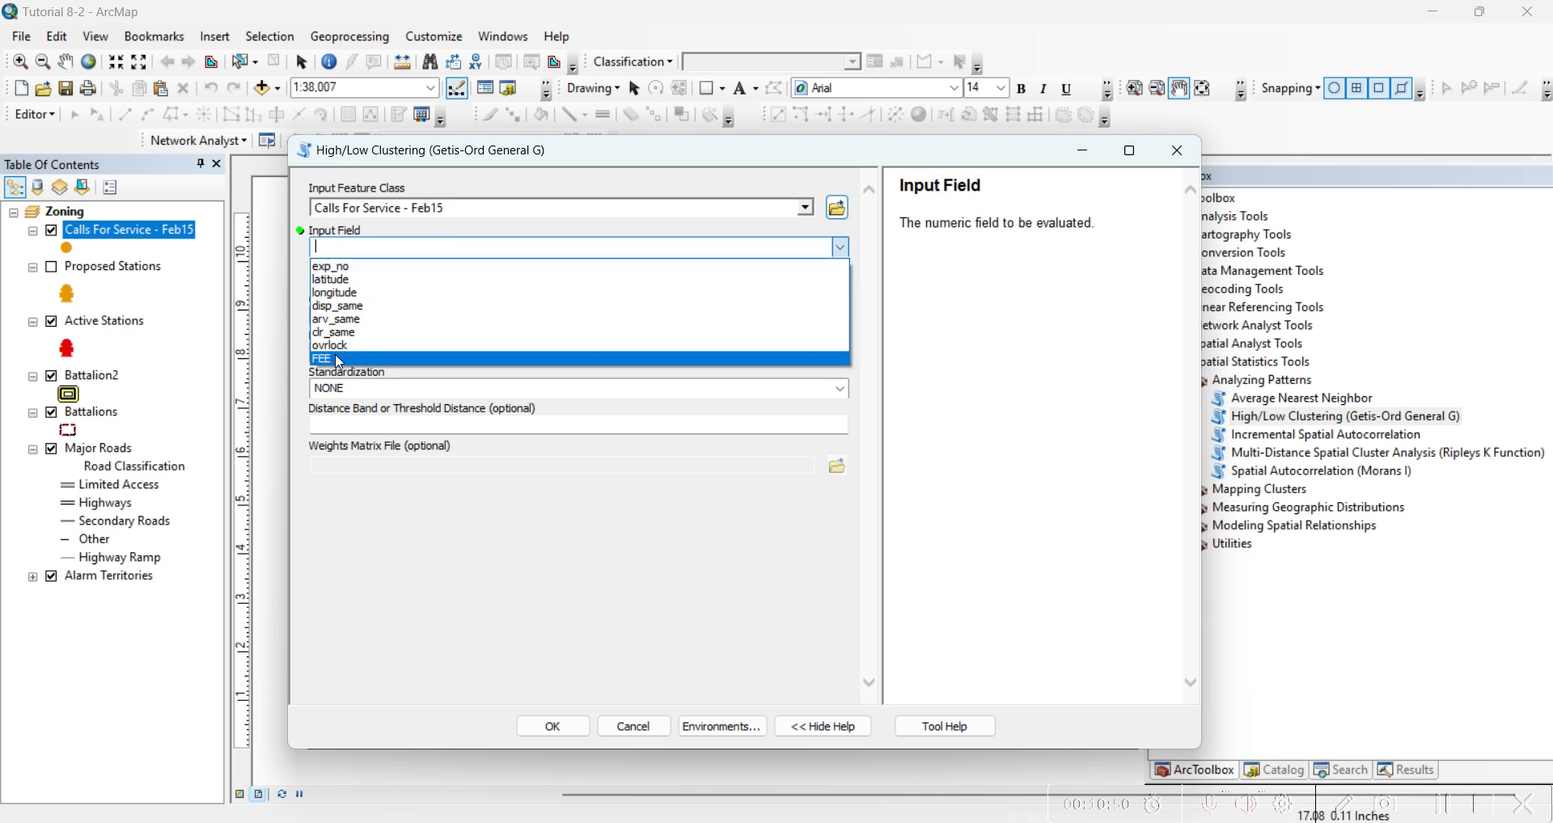
pyautogui.click(338, 359)
# - Set the distance band or threshold distance to 2000, enable report generation and run the High/Low Clustering tool
pyautogui.click(453, 422)
pyautogui.write('2000')
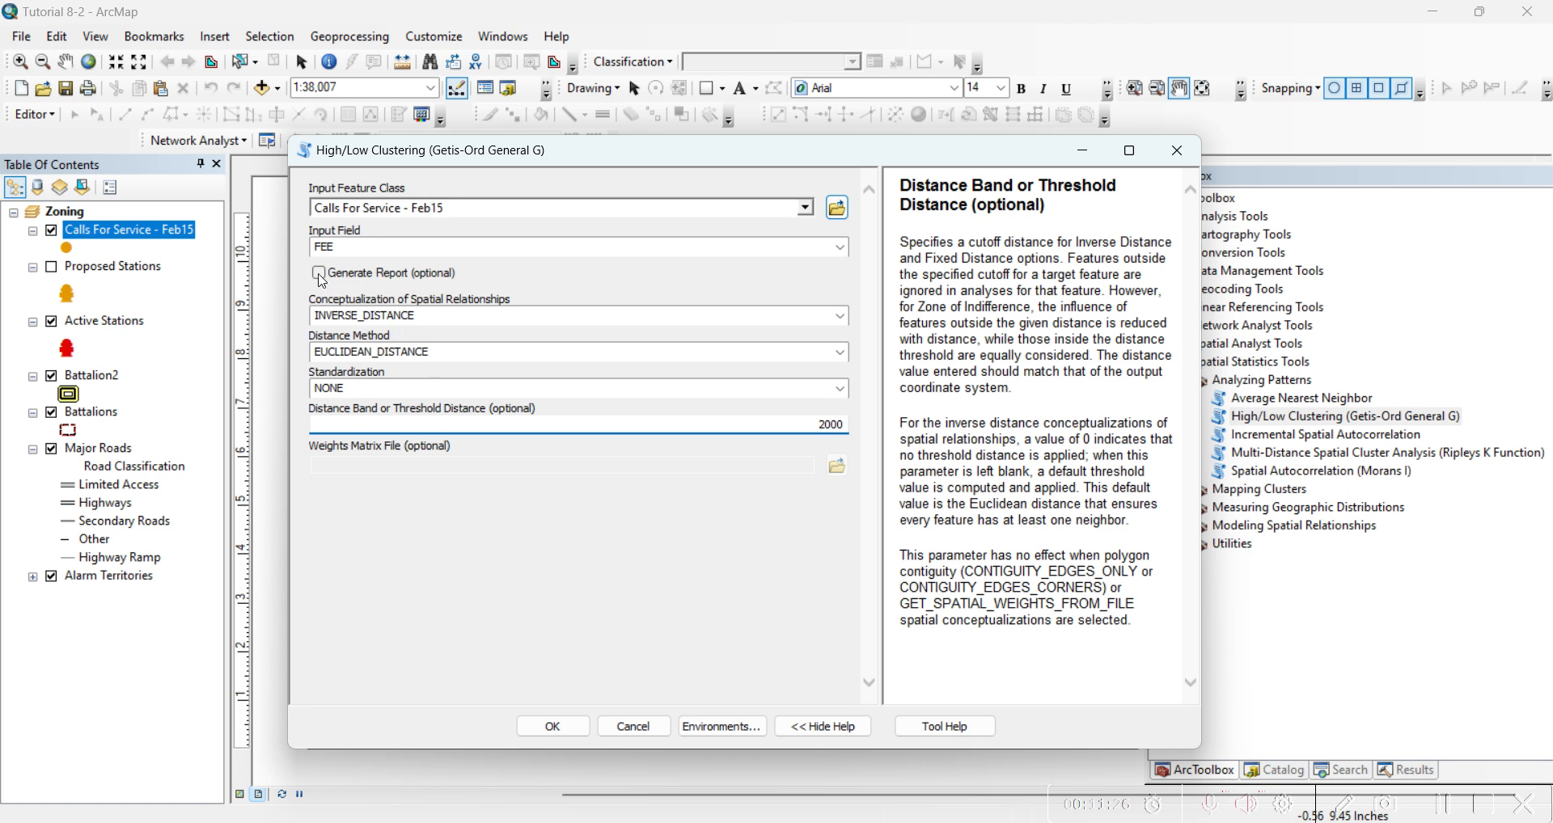
pyautogui.click(389, 287)
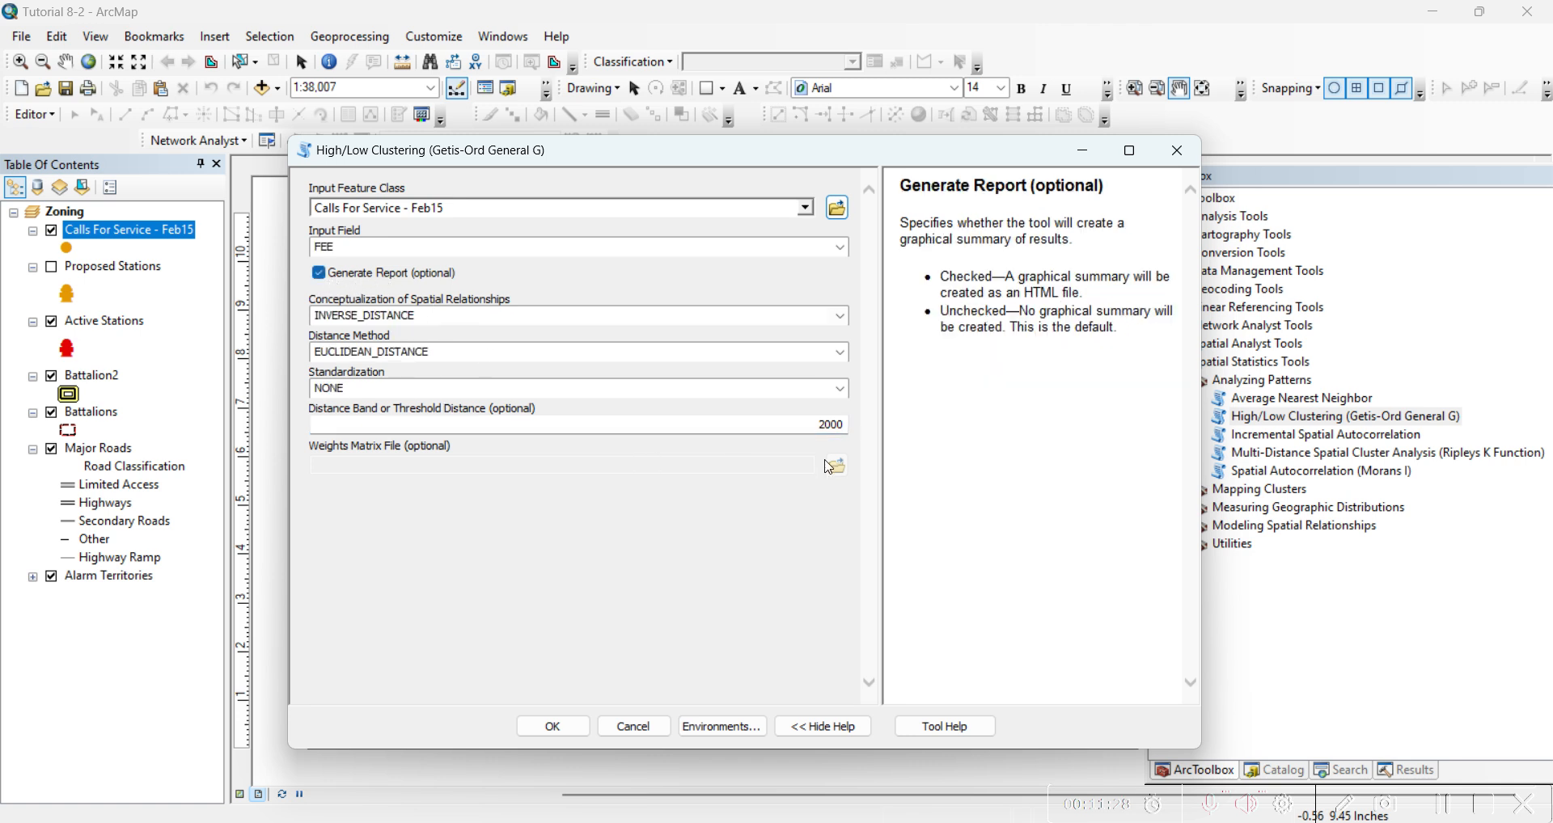
pyautogui.click(831, 432)
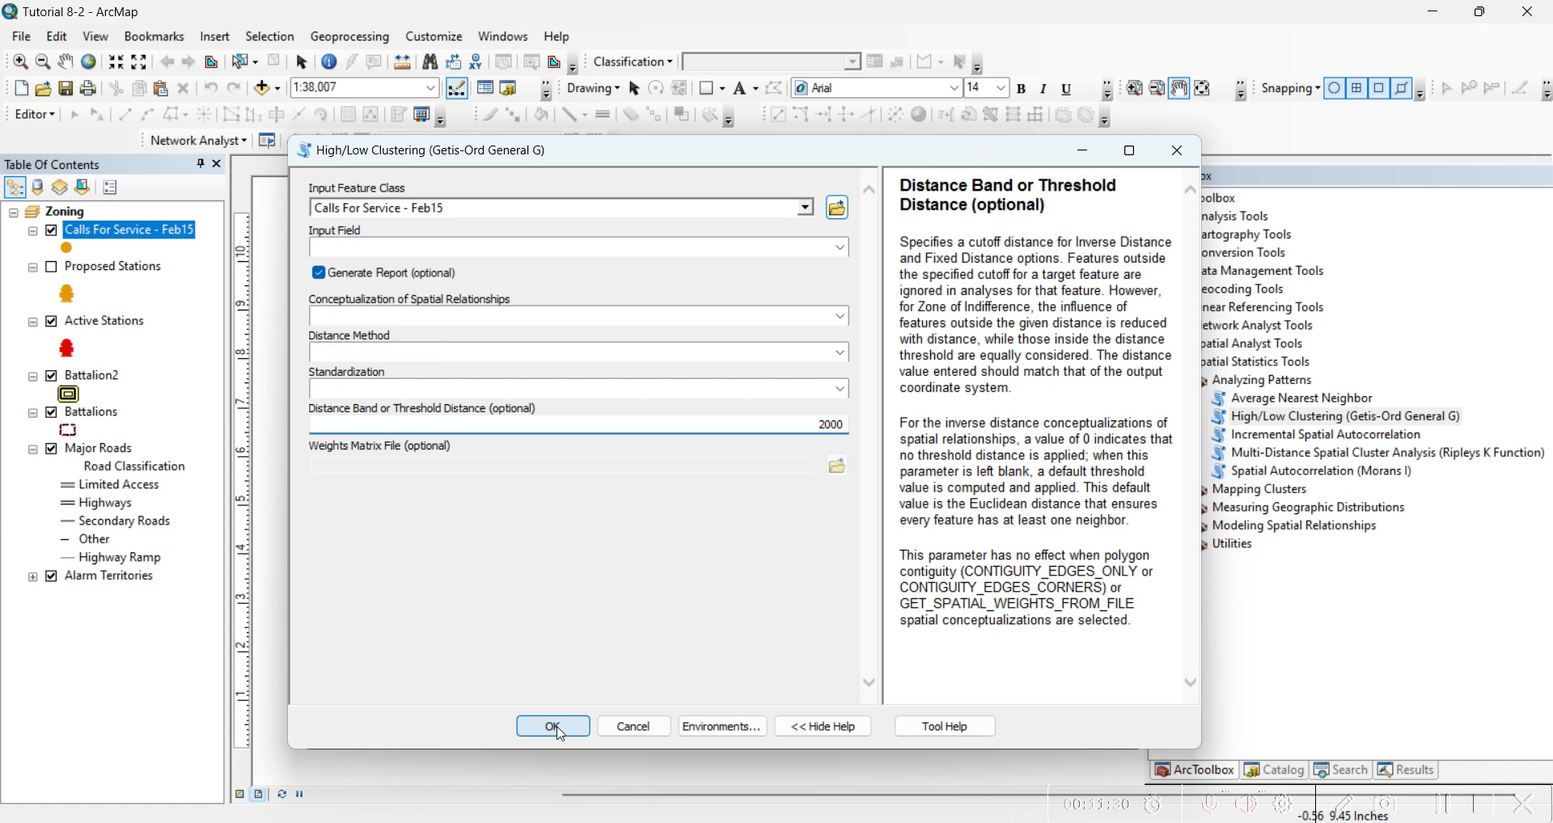
pyautogui.click(553, 726)
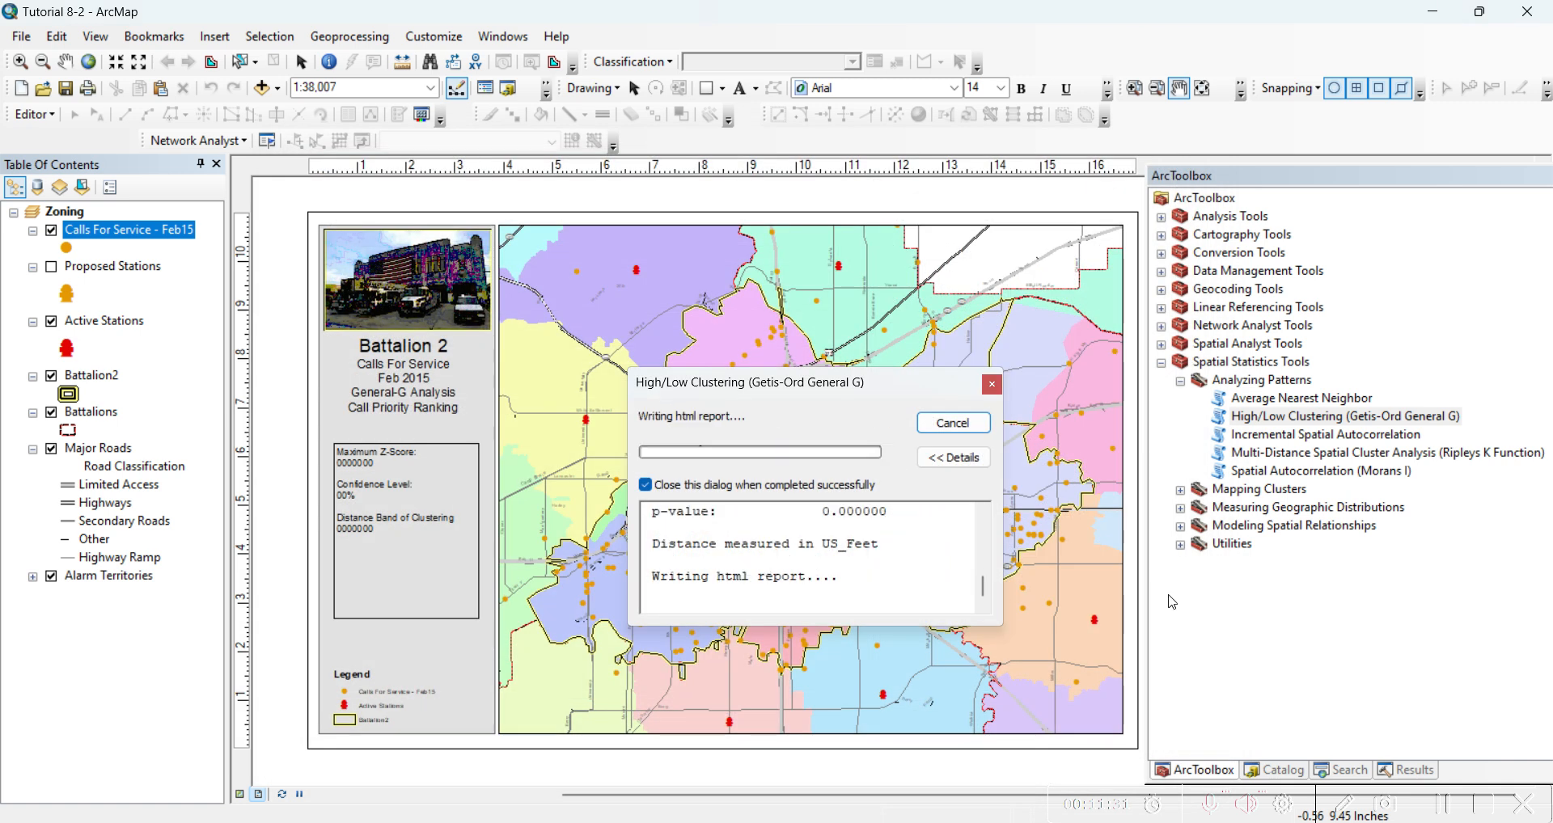
# - Expand the 2000 distance run in the Results and open its HTML report to examine the significance statement and General G summary
pyautogui.click(1407, 771)
pyautogui.click(1181, 236)
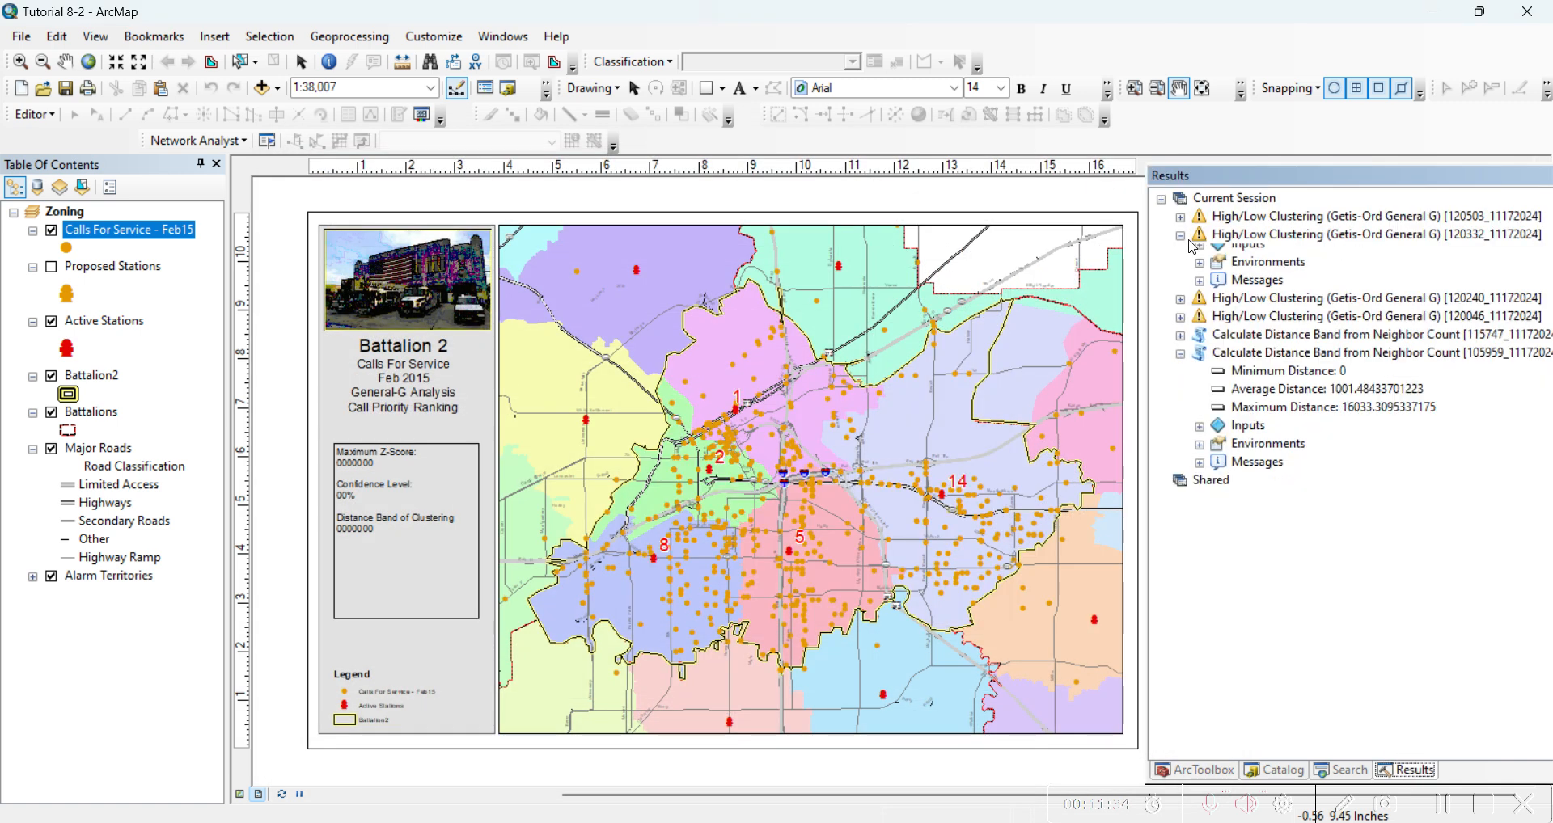
pyautogui.click(1181, 217)
pyautogui.click(1268, 254)
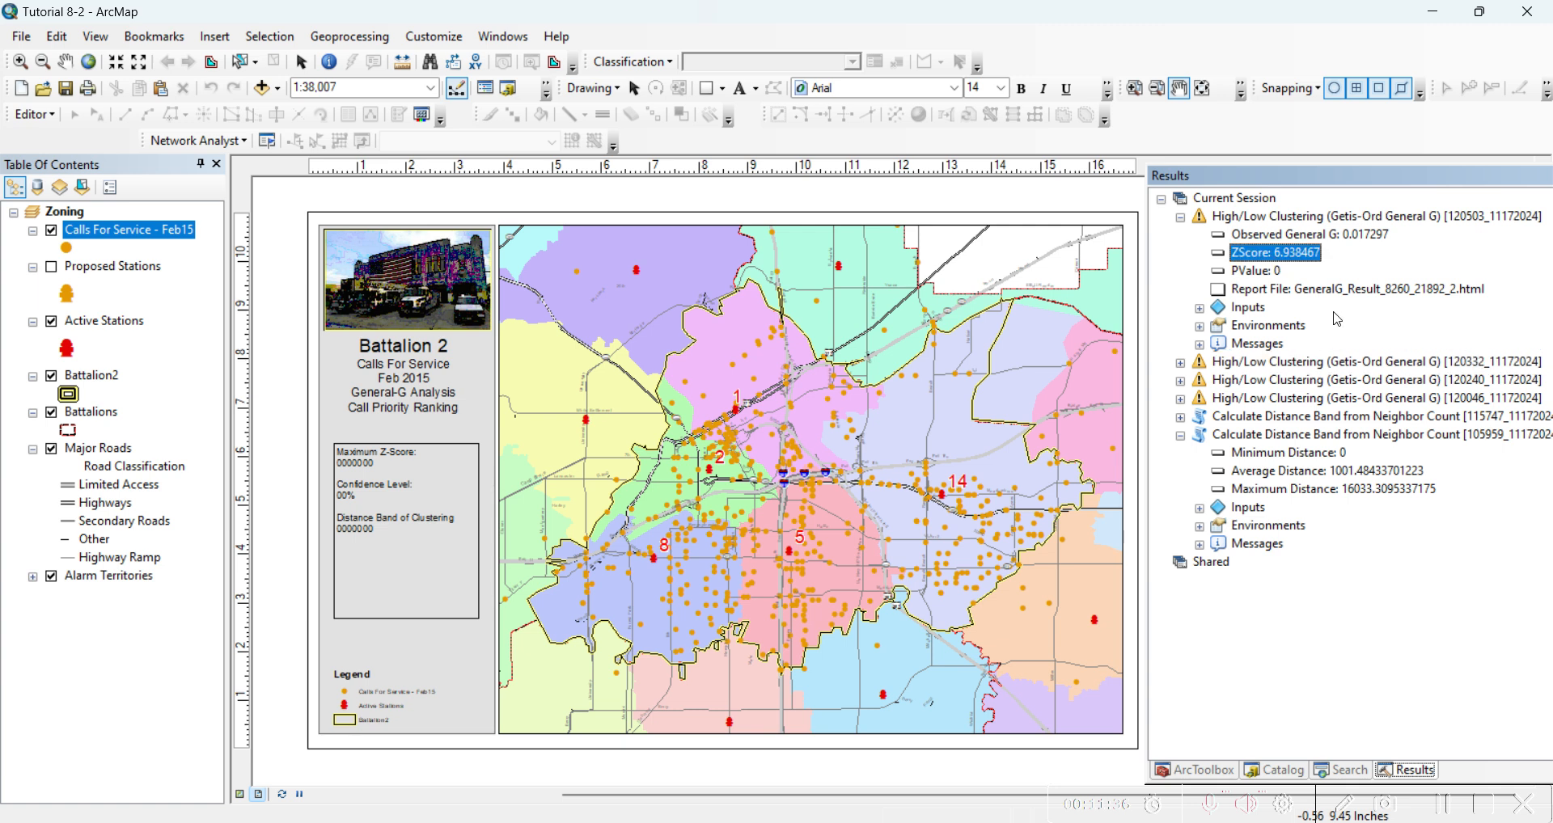
pyautogui.click(1367, 236)
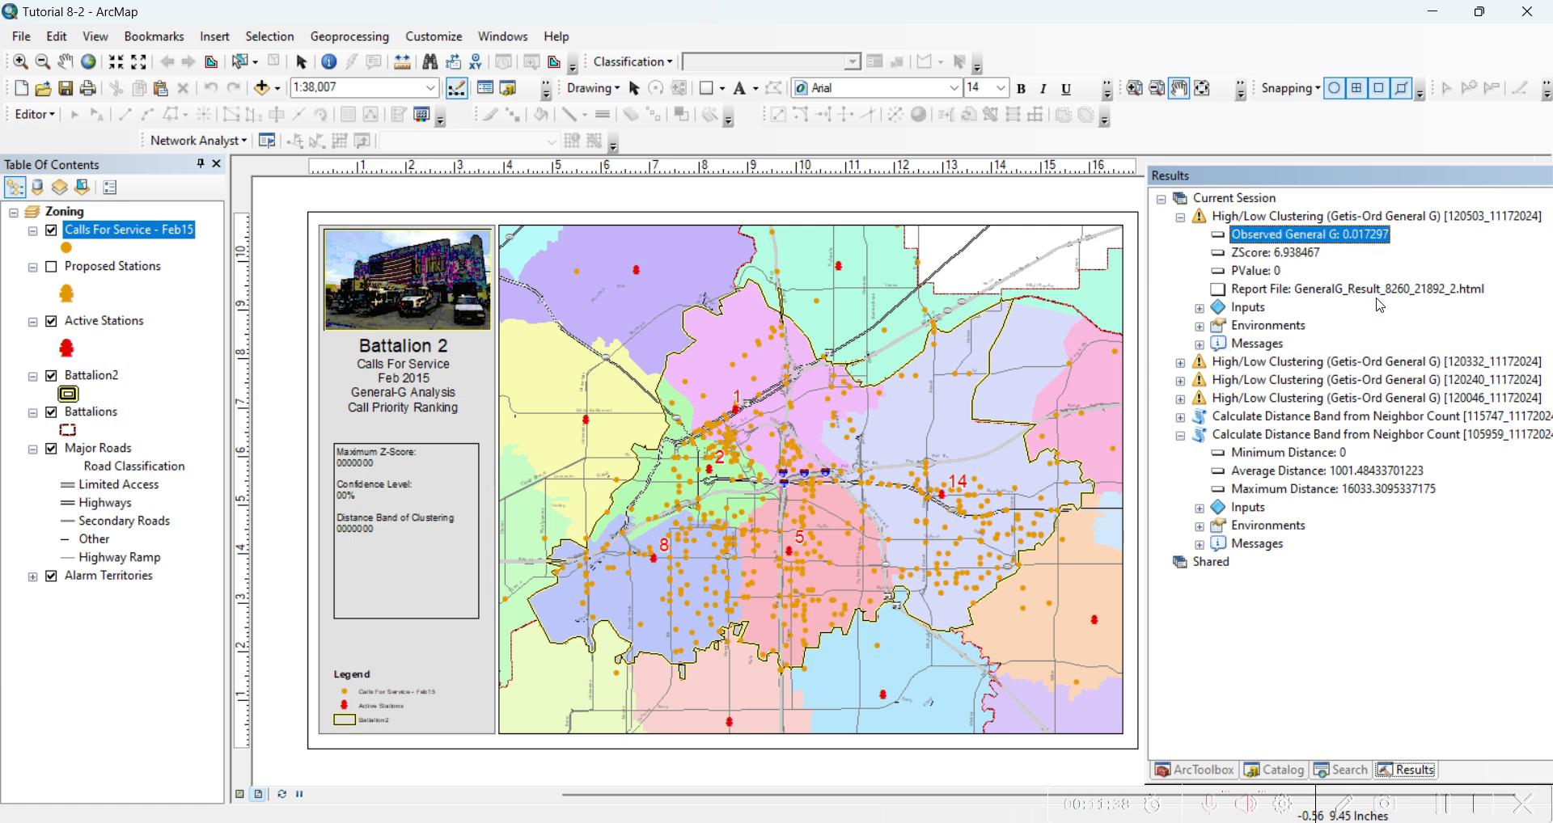
pyautogui.doubleClick(1345, 293)
pyautogui.scroll(-2, 878, 669)
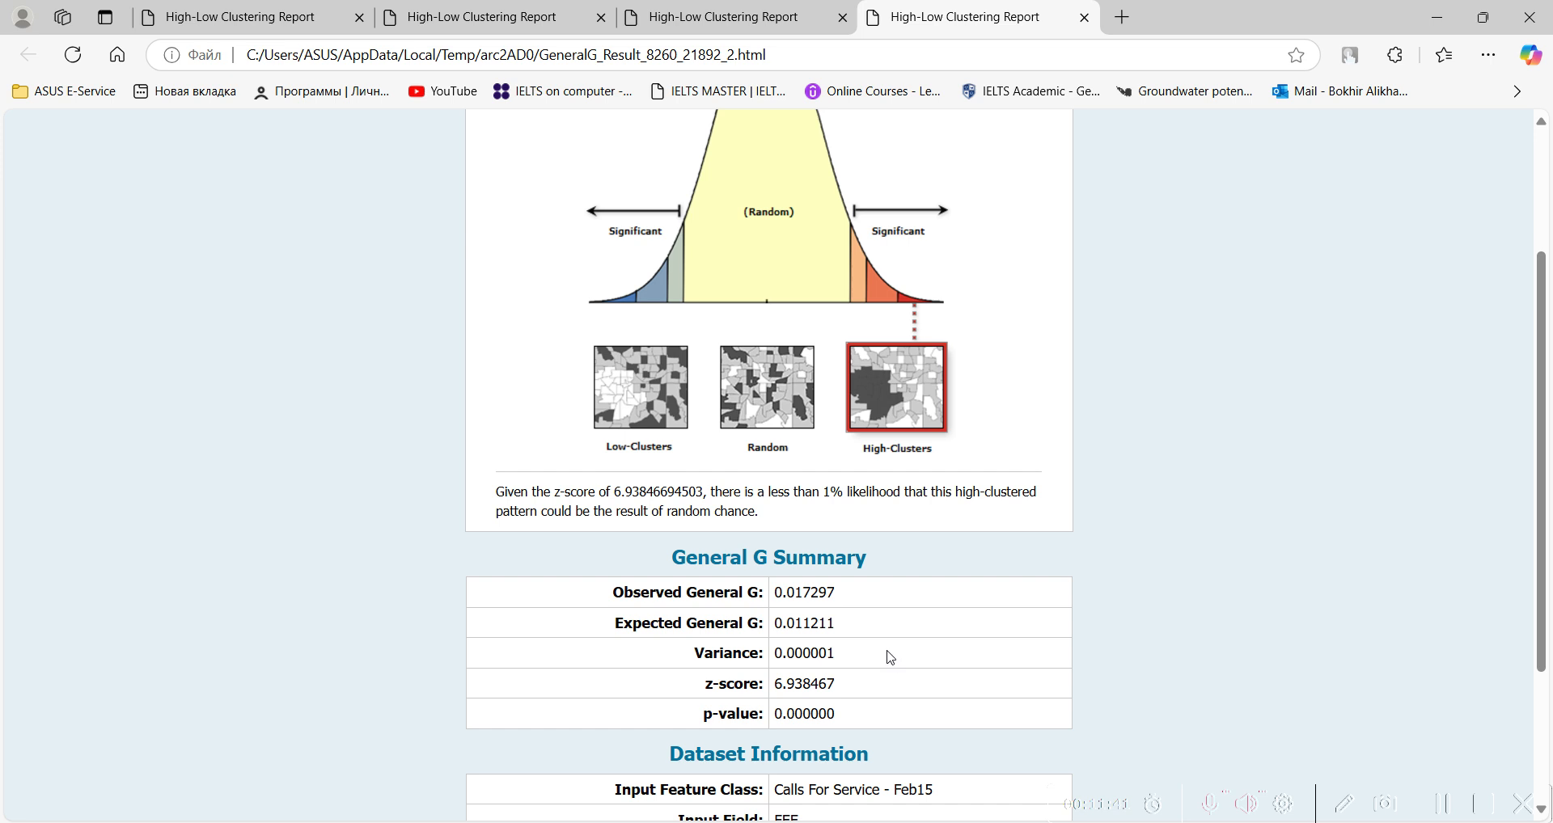
pyautogui.doubleClick(824, 491)
# - Return to ArcMap and bring up the High/Low Clustering tool in the toolbox for another run
pyautogui.moveTo(890, 822)
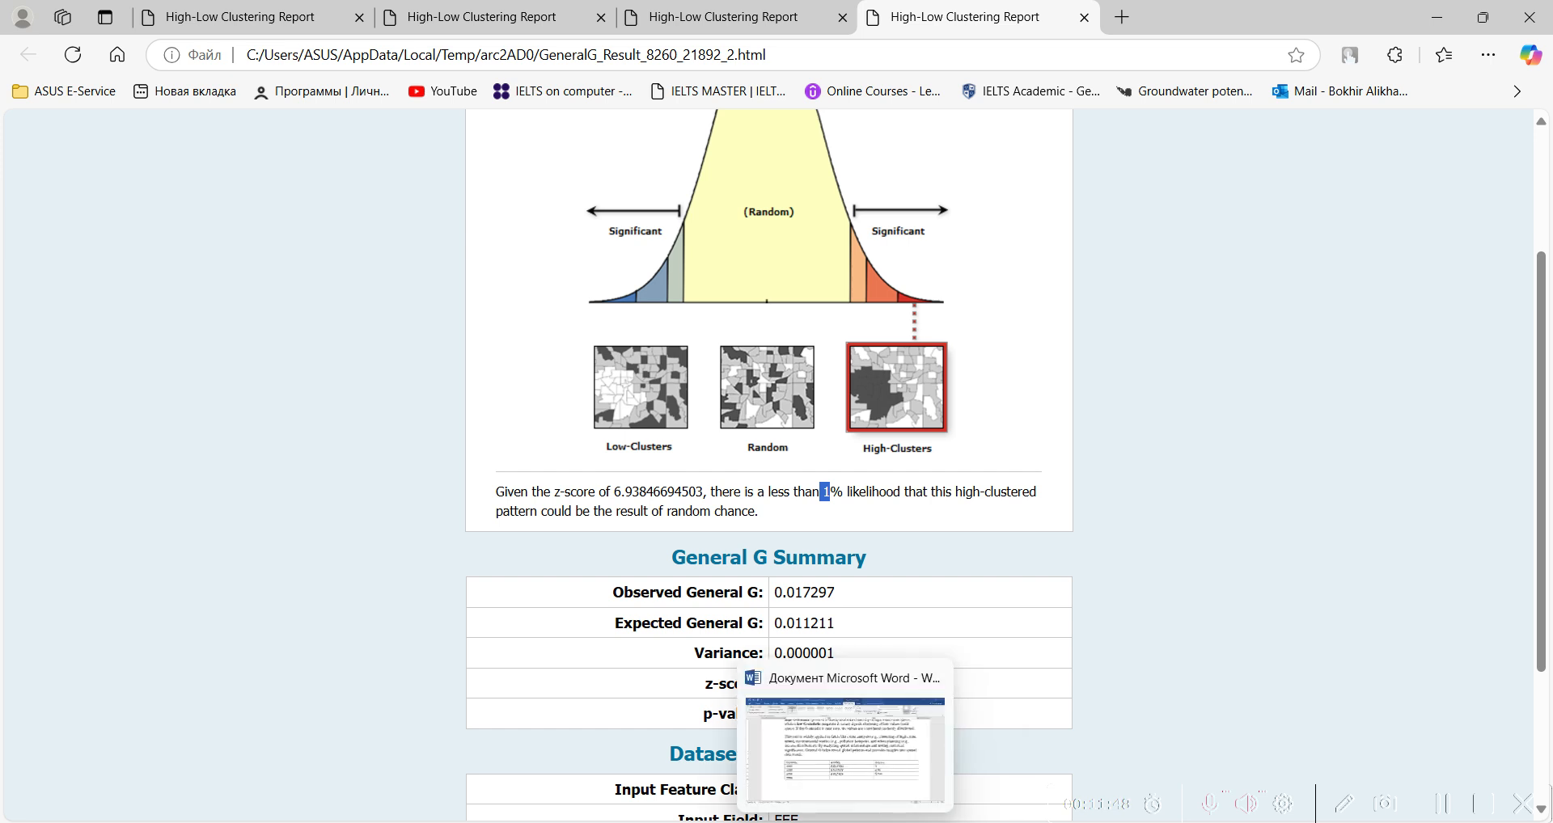
pyautogui.click(922, 820)
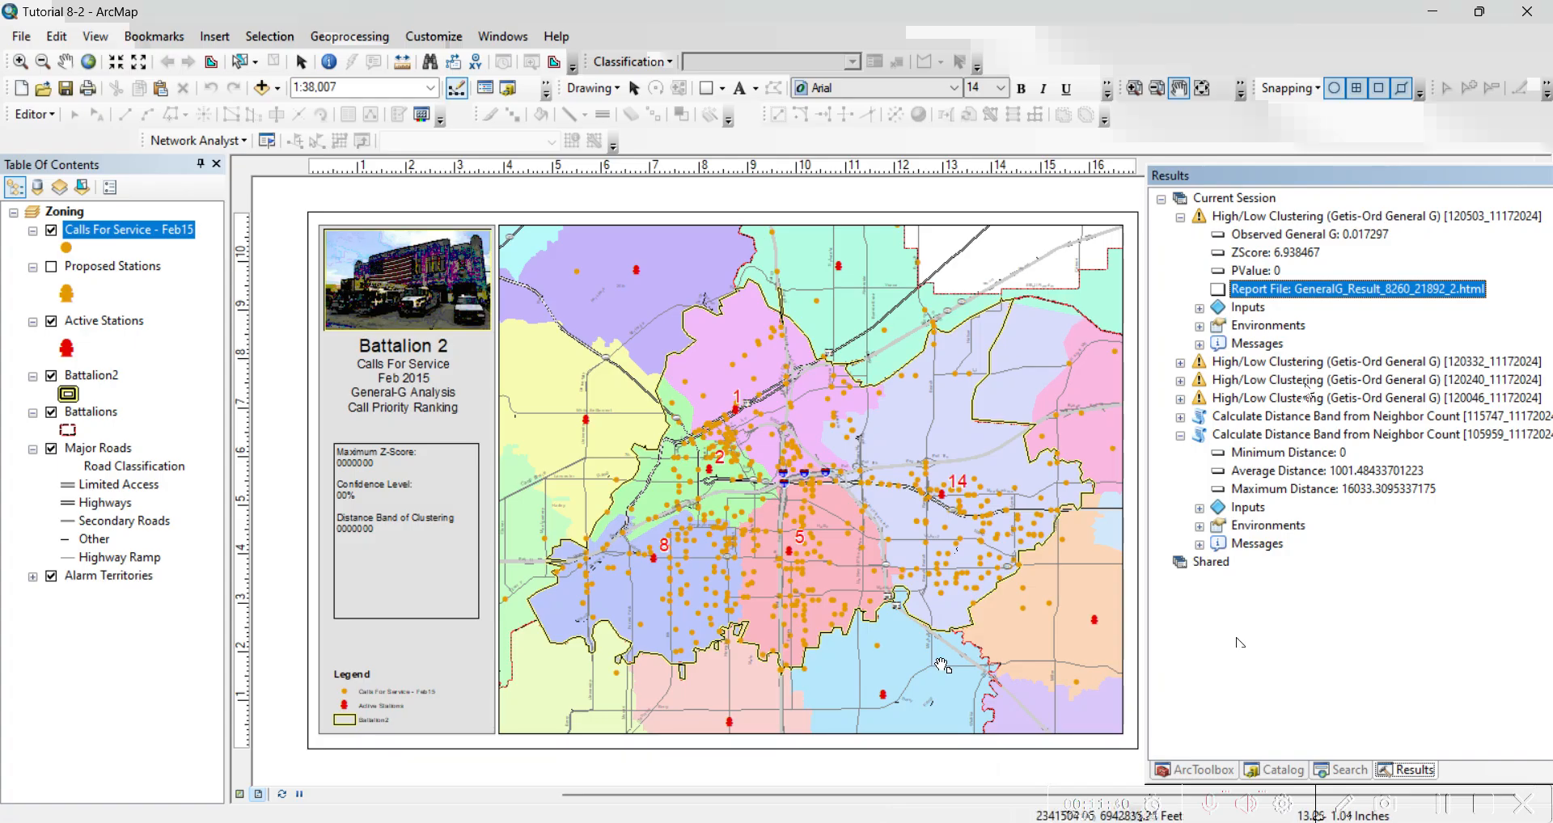
pyautogui.click(1209, 776)
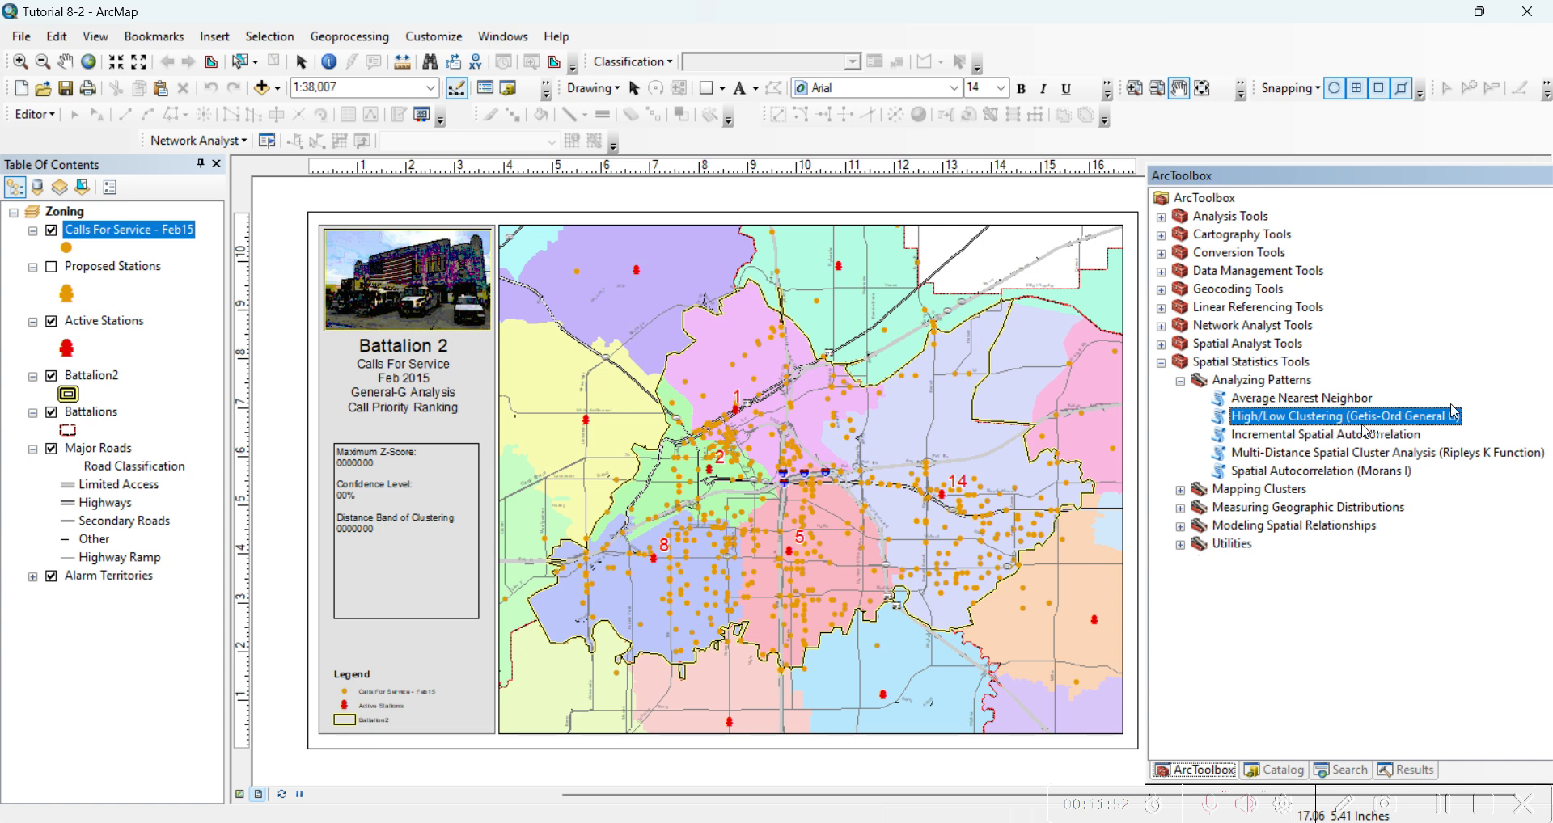